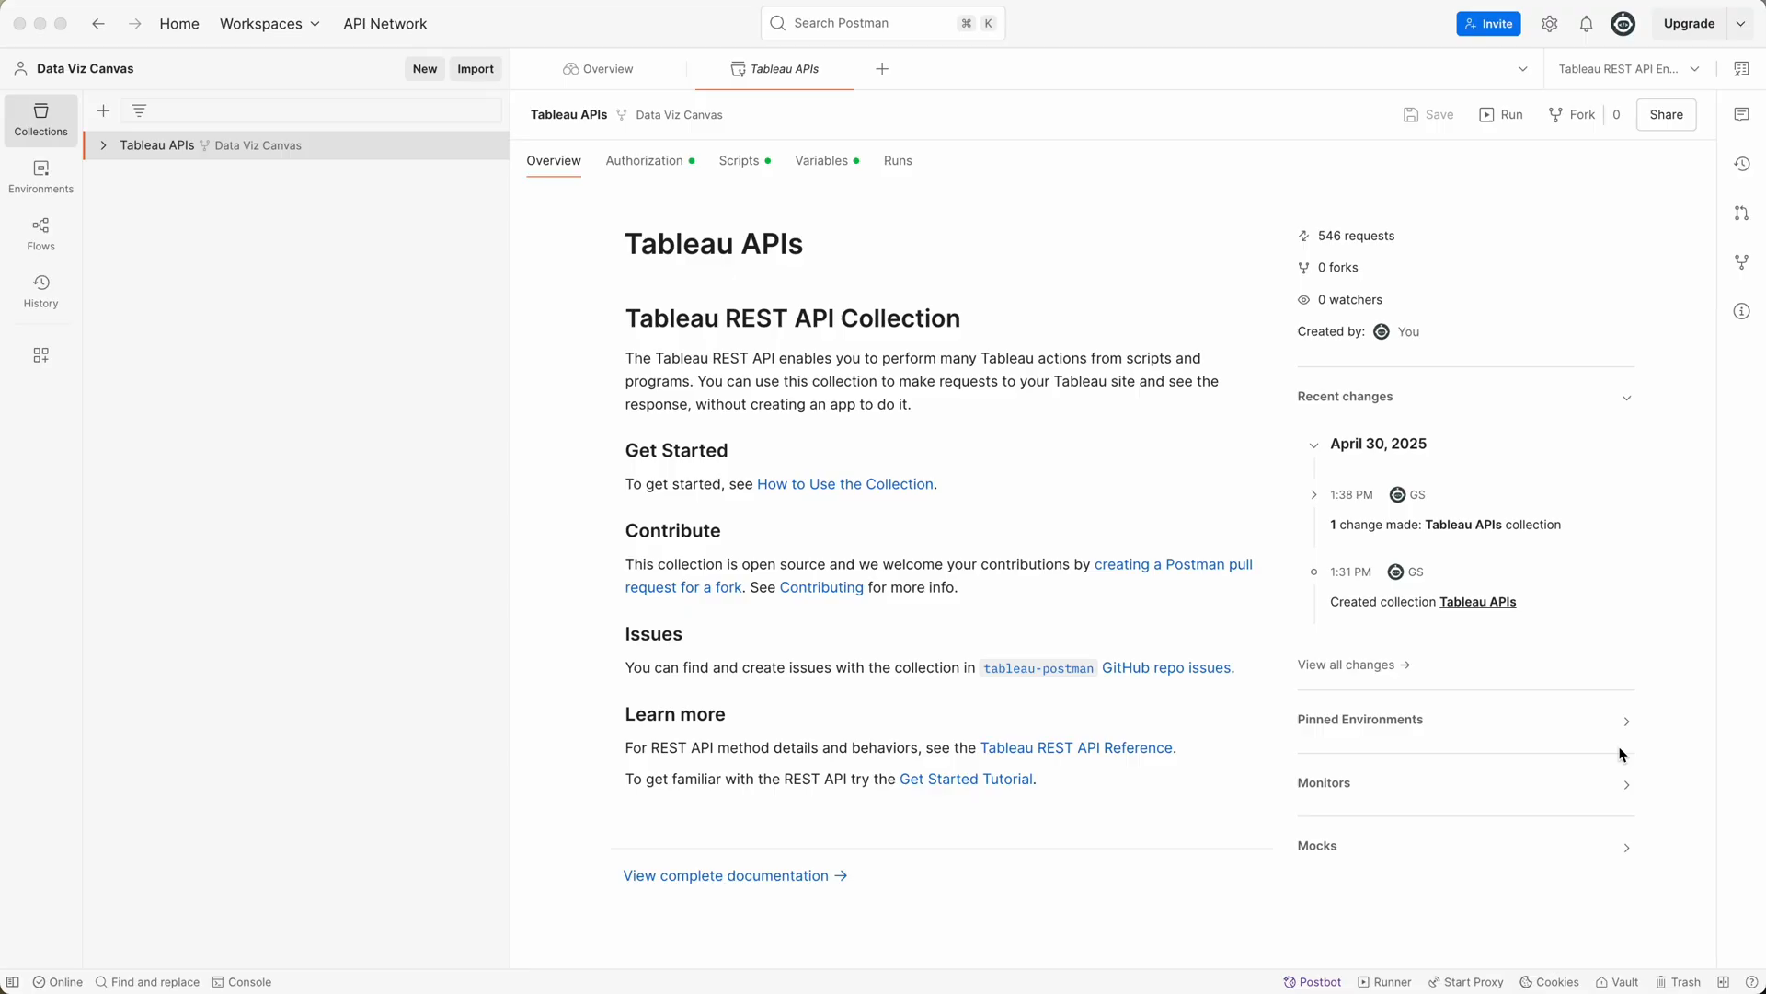
# - Send the Sign-in (As an Admin PAT) request from the Authenticate folder of the Tableau REST API collection
pyautogui.click(103, 145)
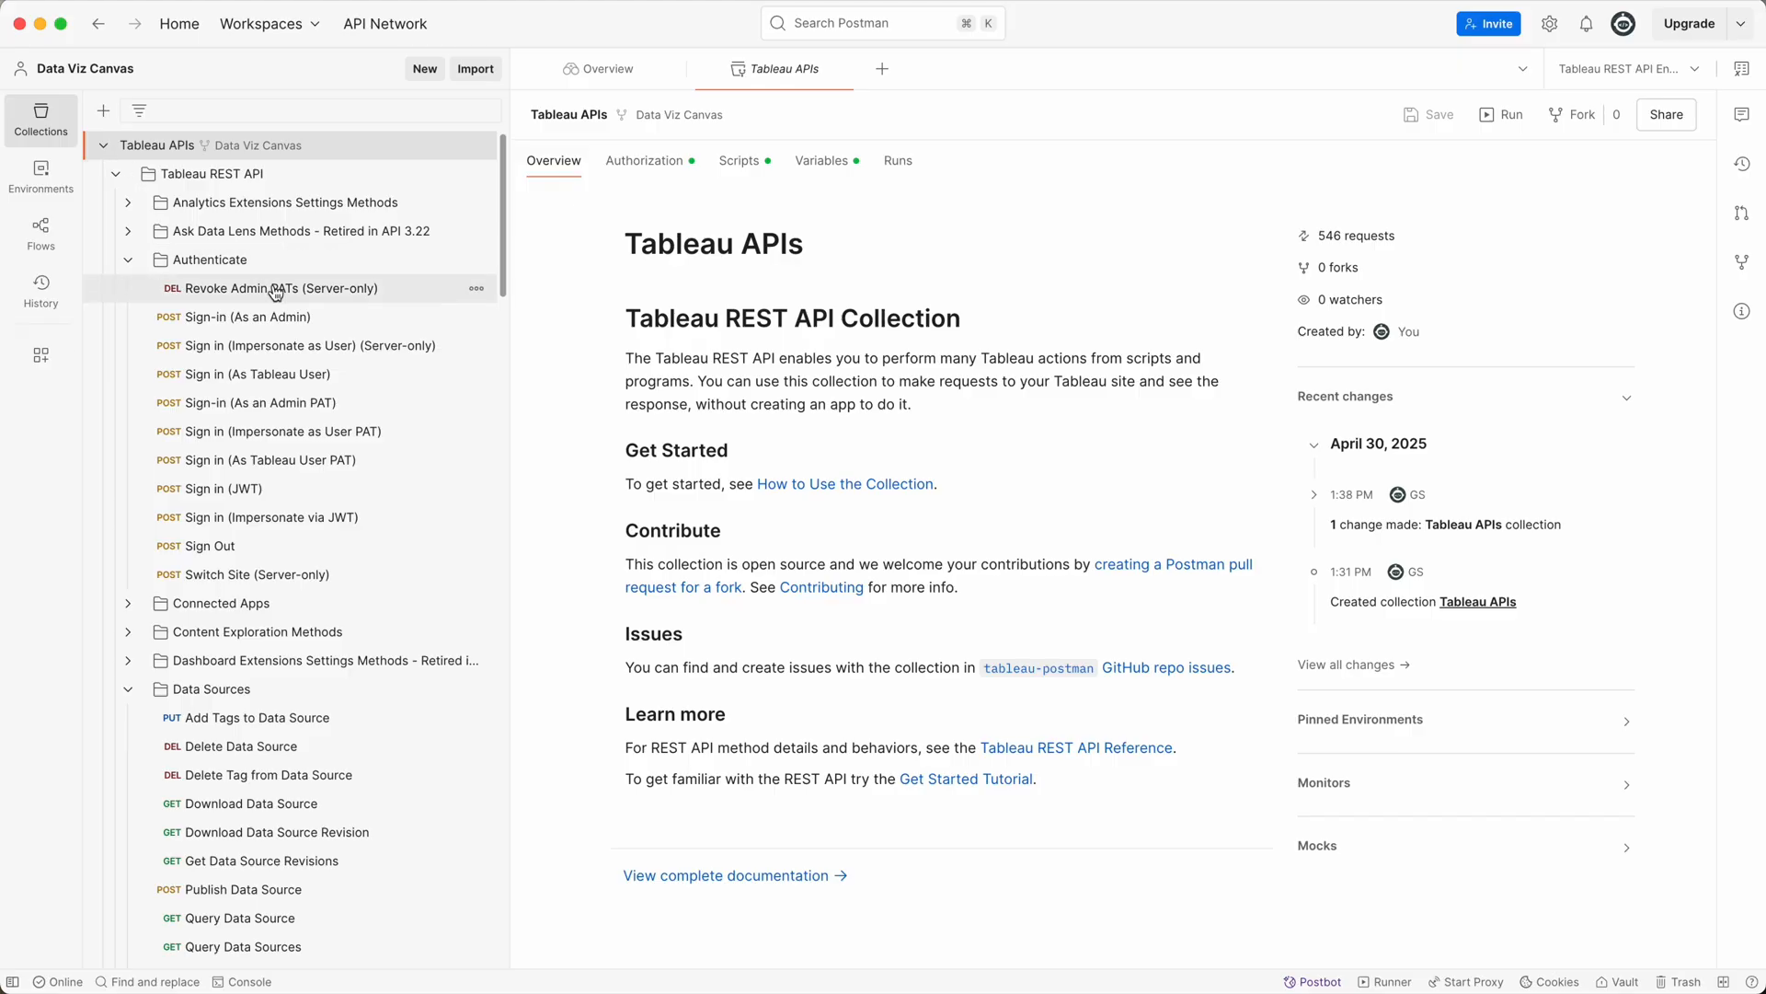
pyautogui.click(320, 409)
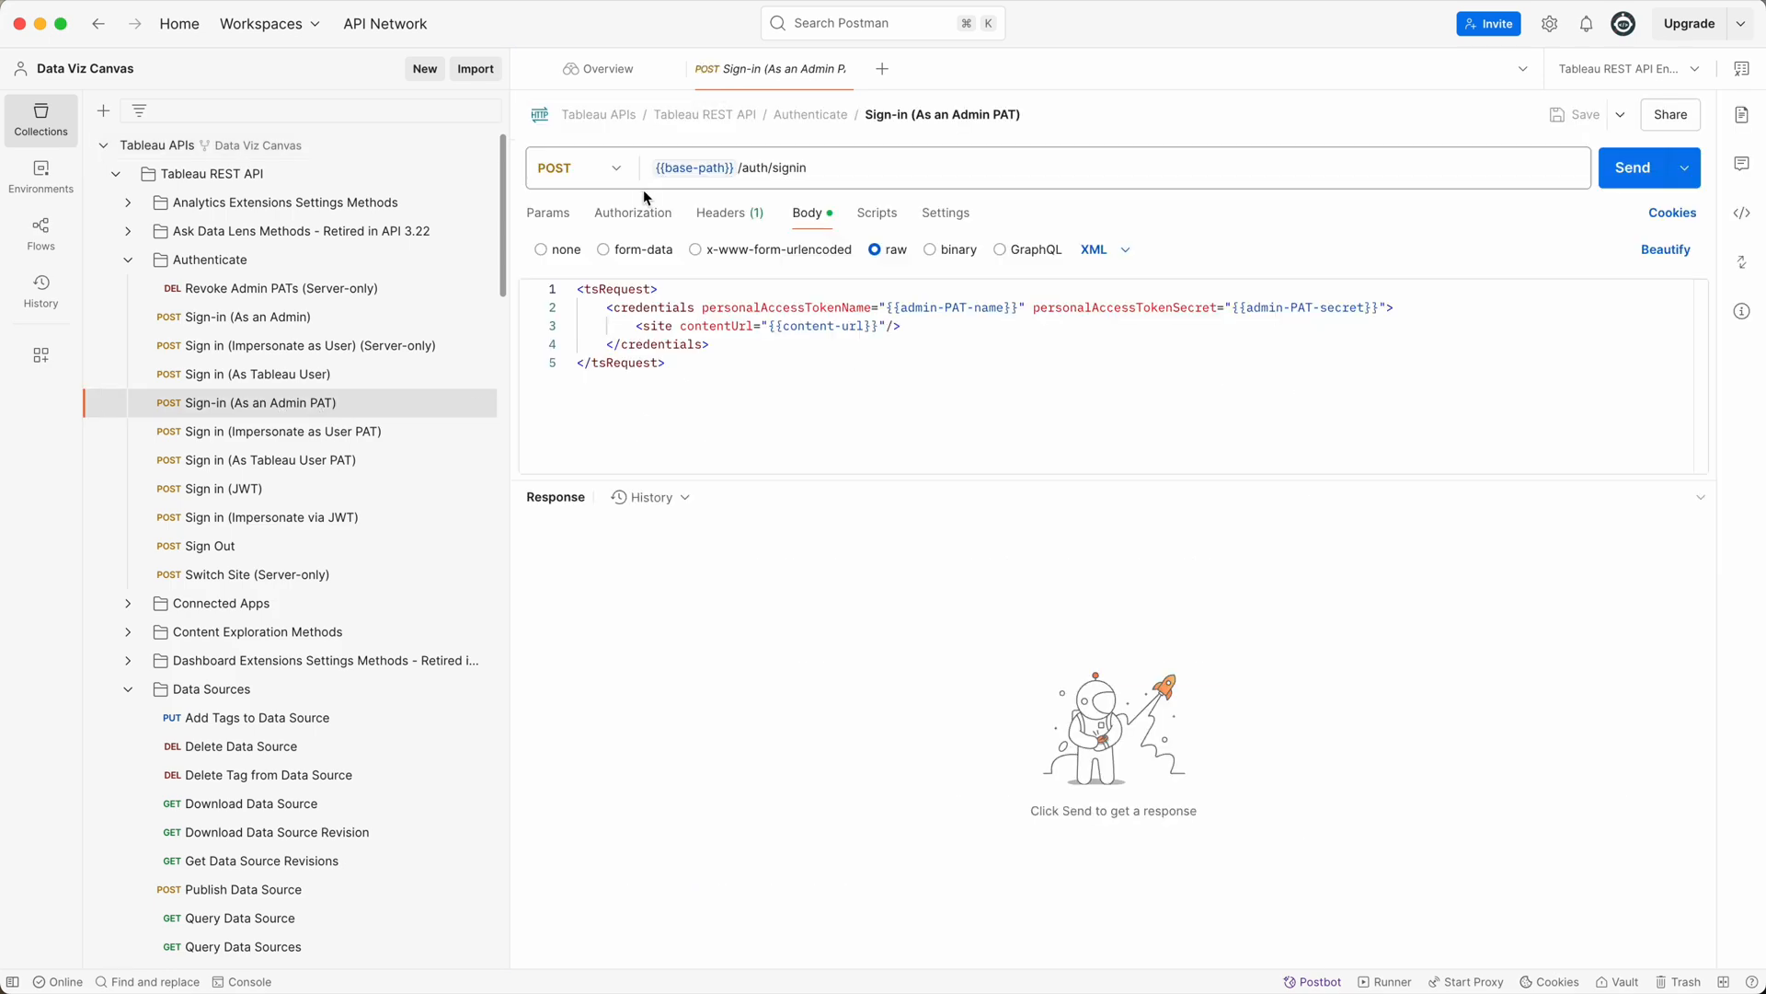
pyautogui.moveTo(690, 171)
pyautogui.click(1626, 176)
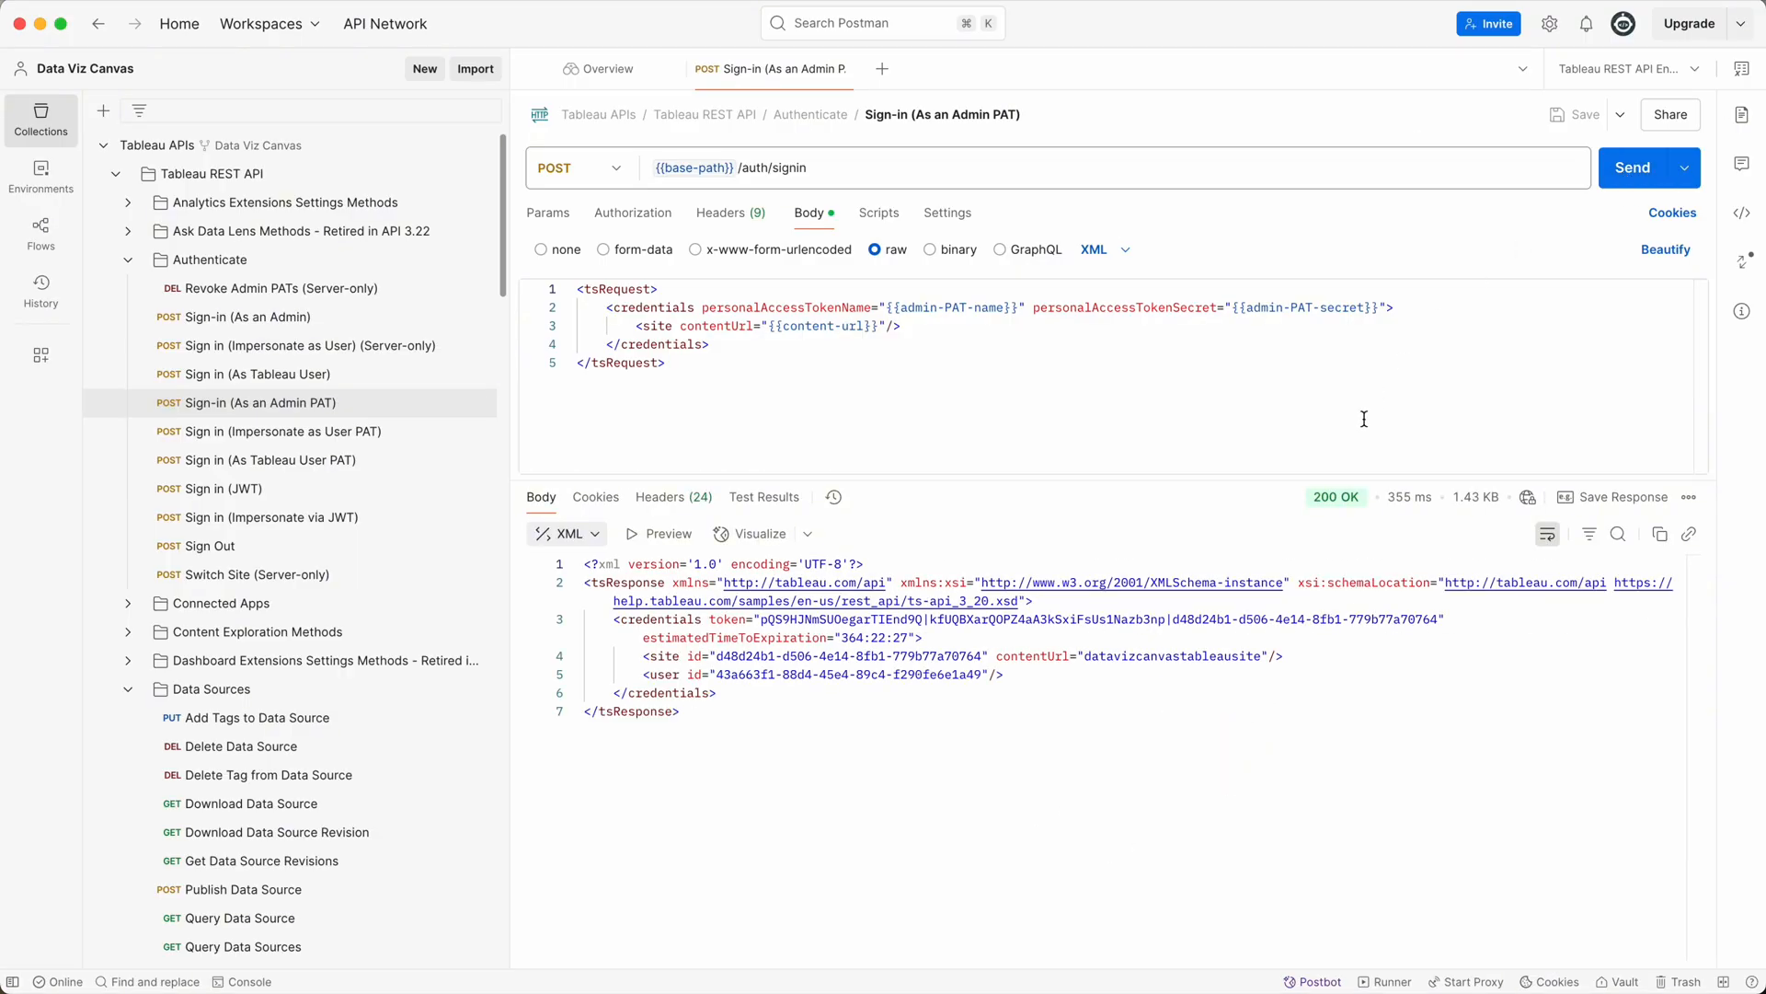
pyautogui.moveTo(1338, 509)
# - Switch to Tableau Cloud in the browser and view the details of the Orders (Sample - Superstore)_API data source
pyautogui.press('super+Tab')
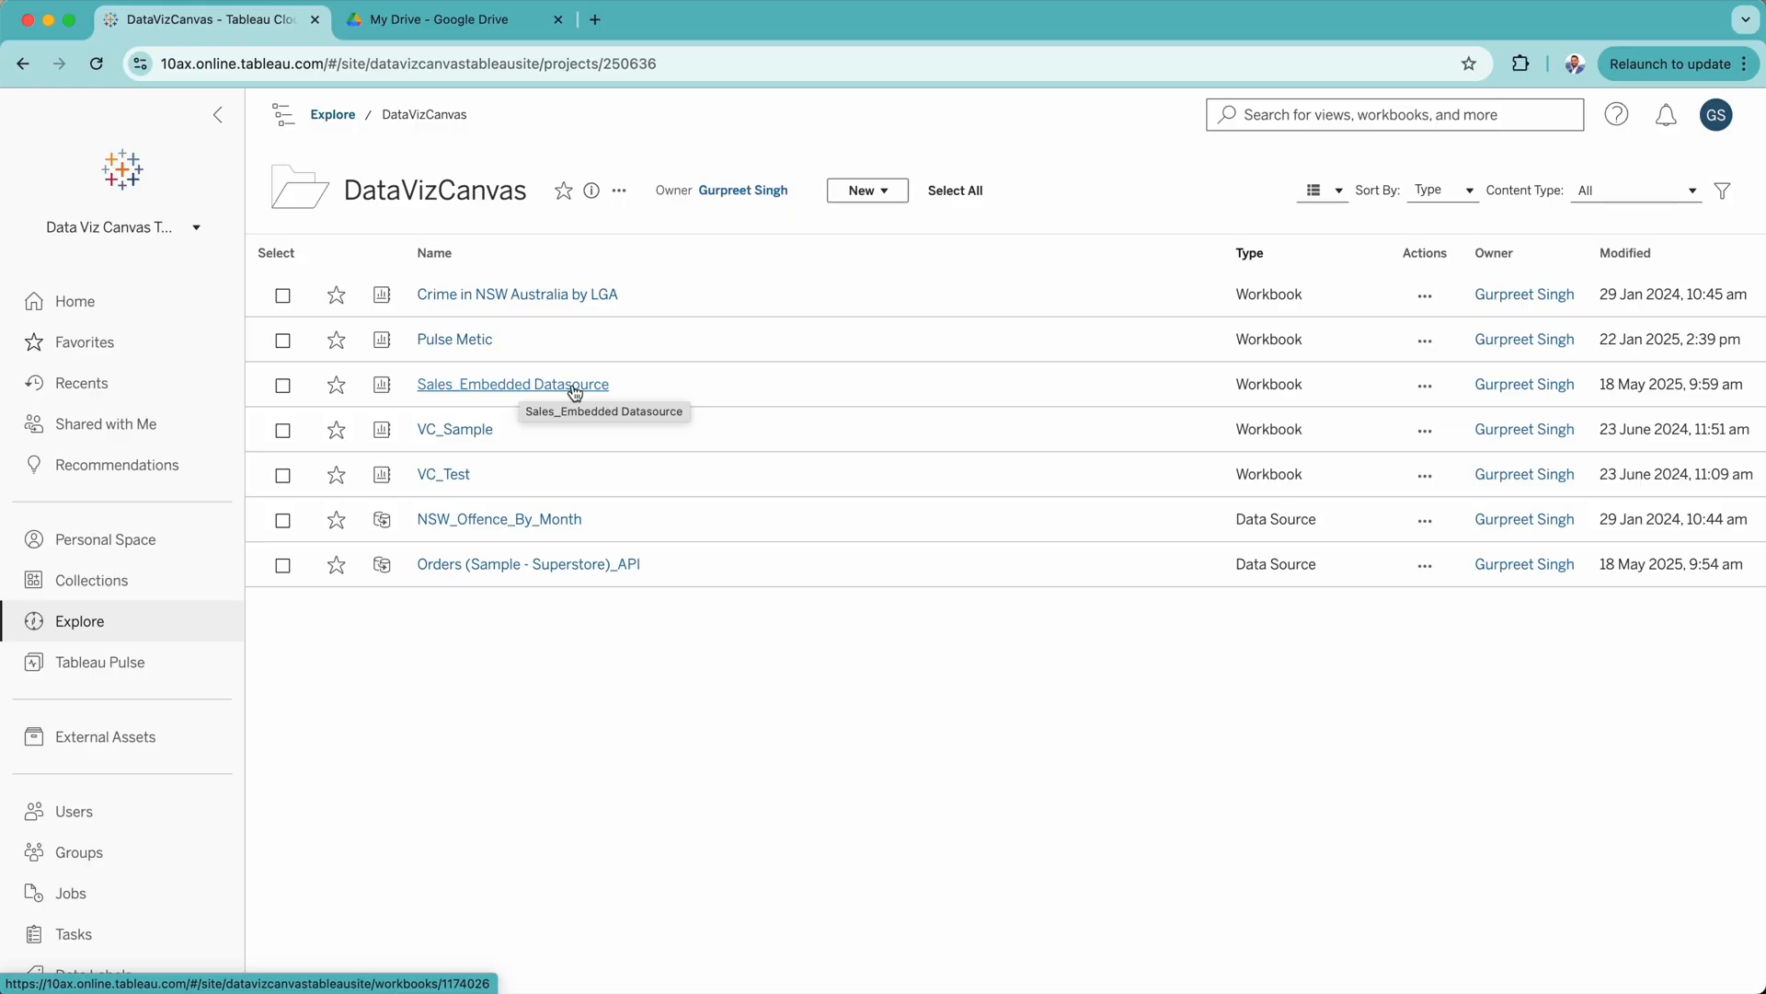
pyautogui.click(480, 567)
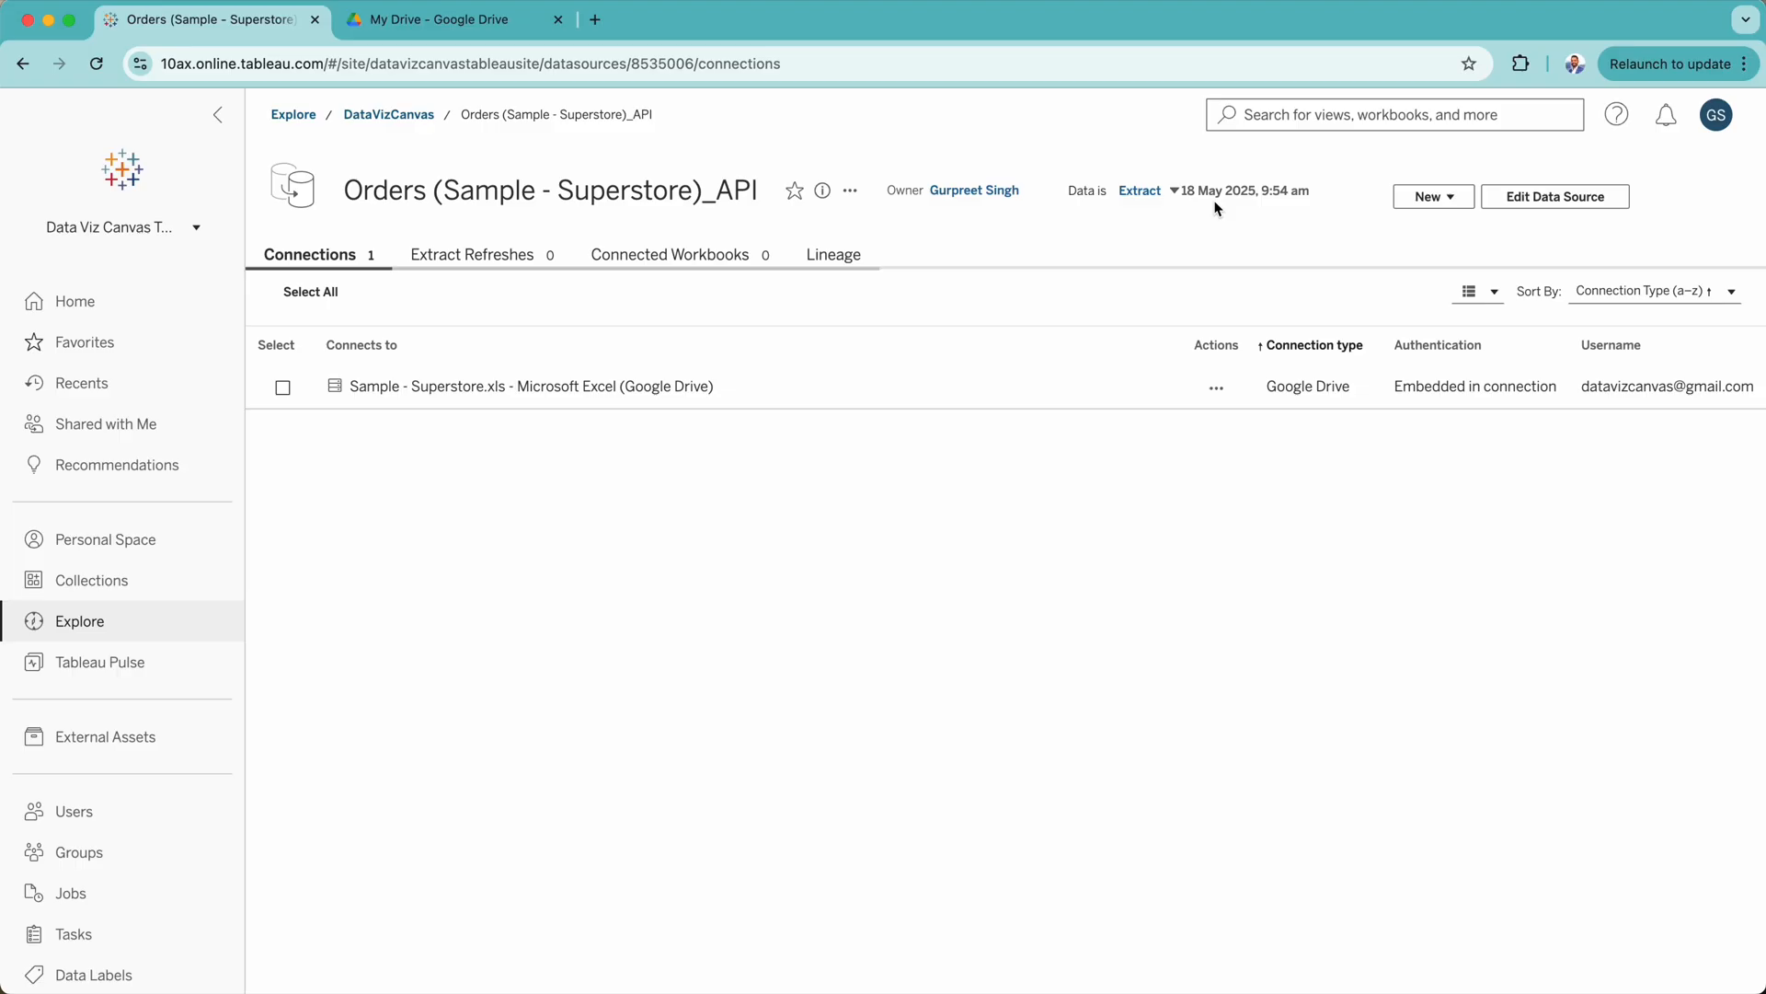
pyautogui.click(824, 191)
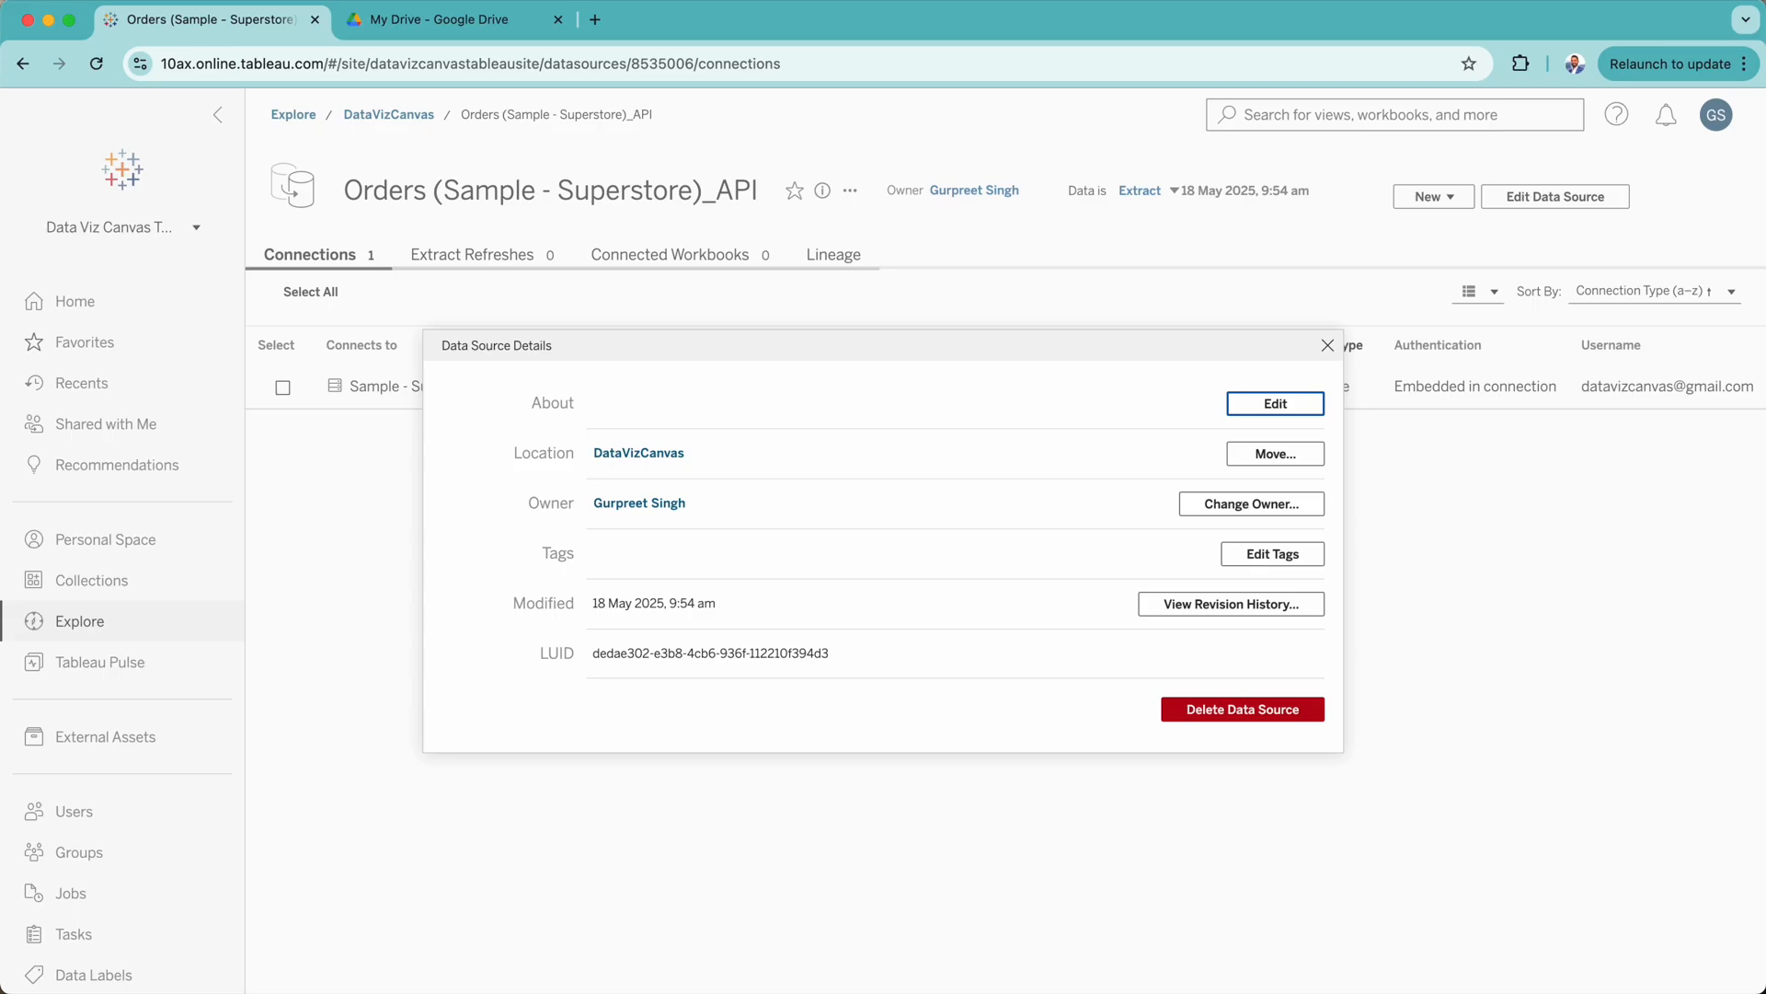
# - Return to Postman and send the Query Data Sources request from the Data Sources folder
pyautogui.press('super+Tab')
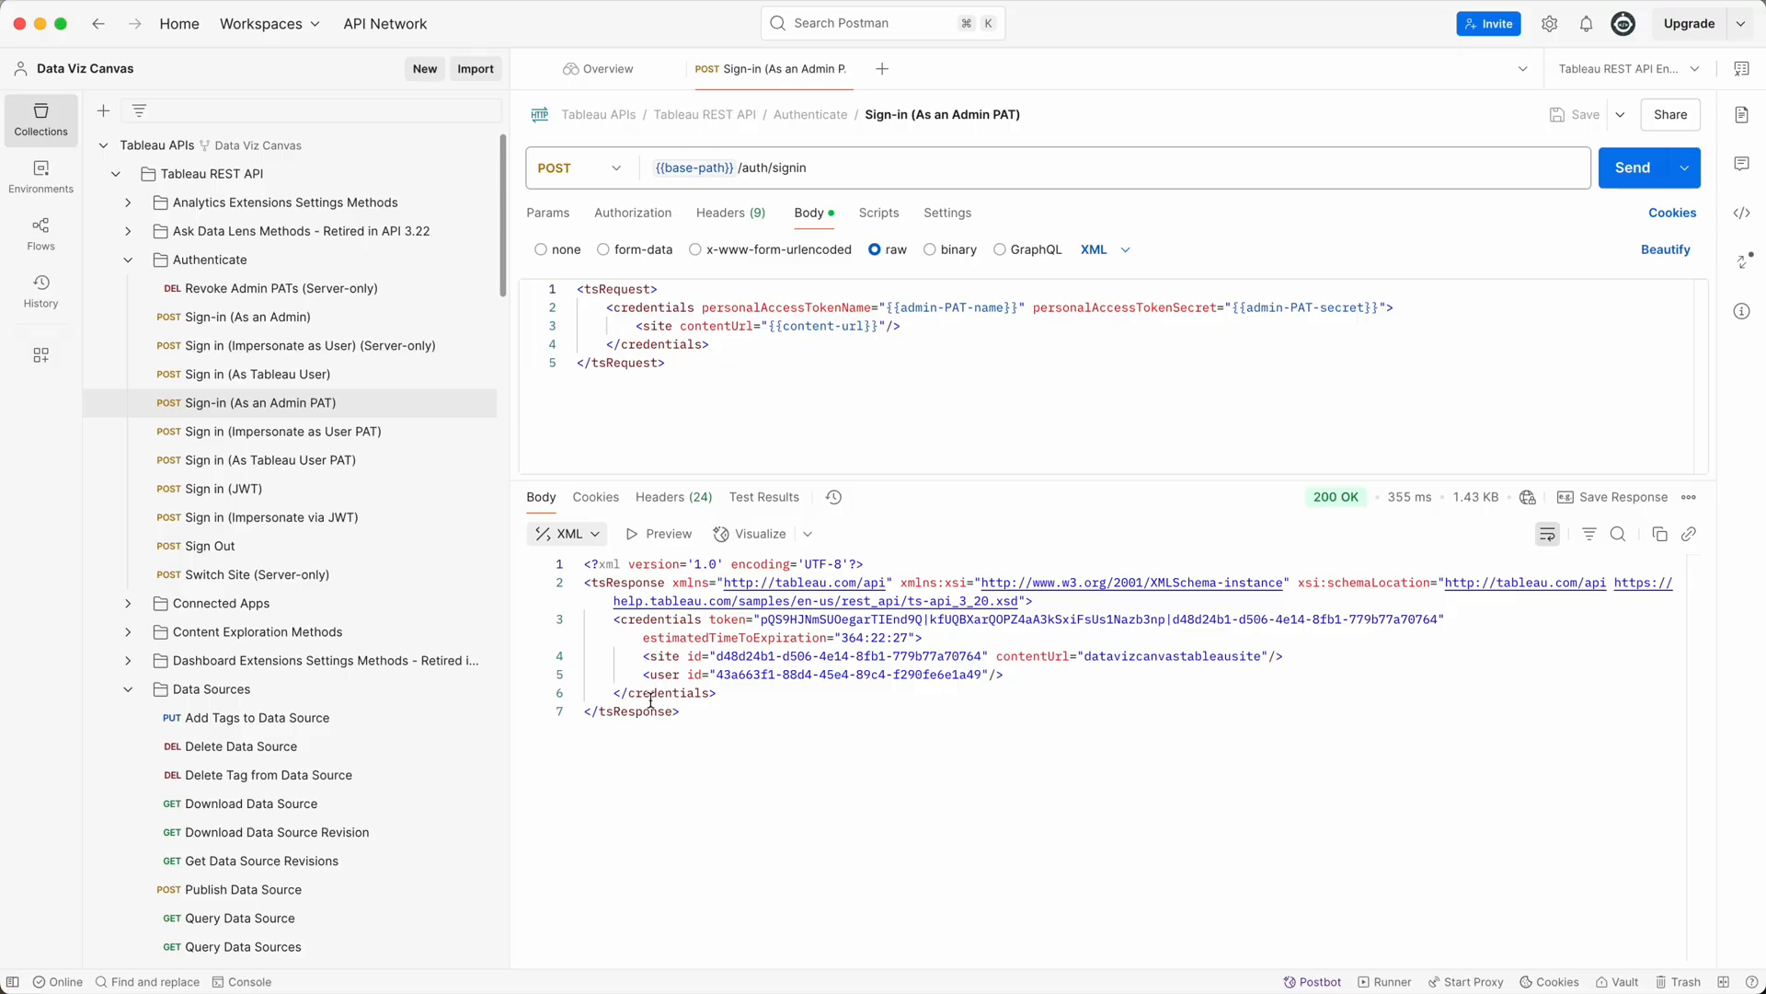
pyautogui.click(127, 260)
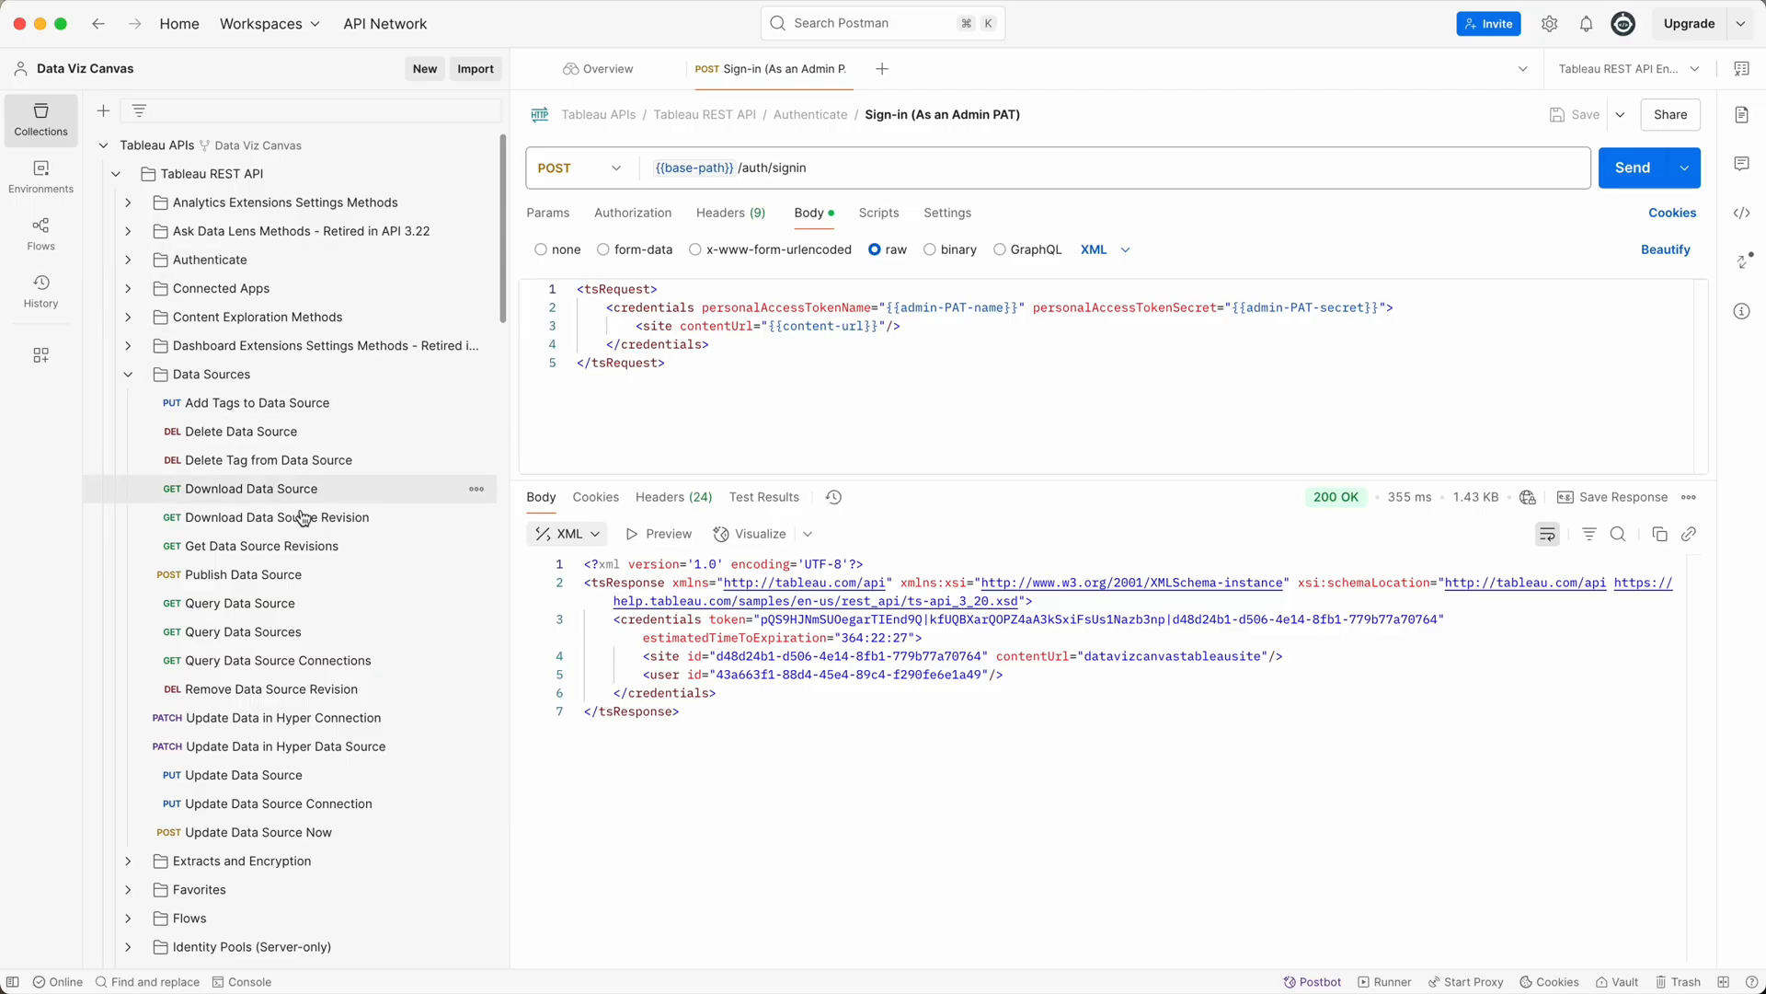
pyautogui.click(277, 639)
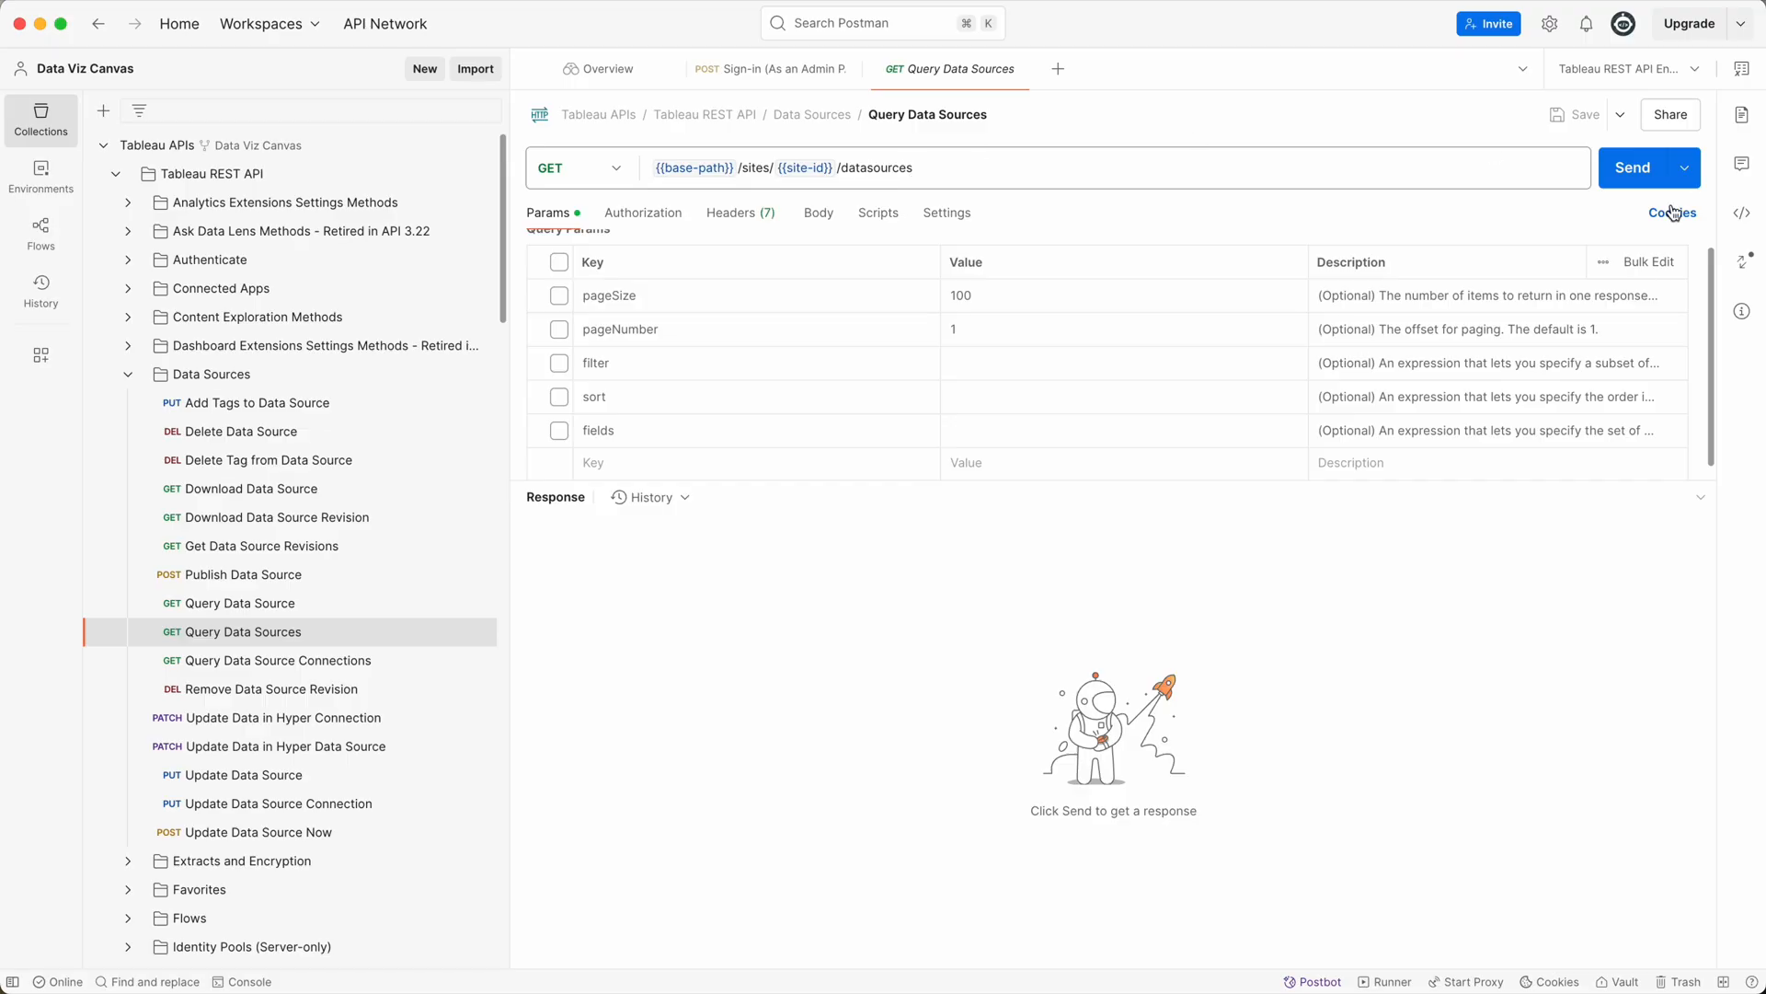
pyautogui.click(1628, 173)
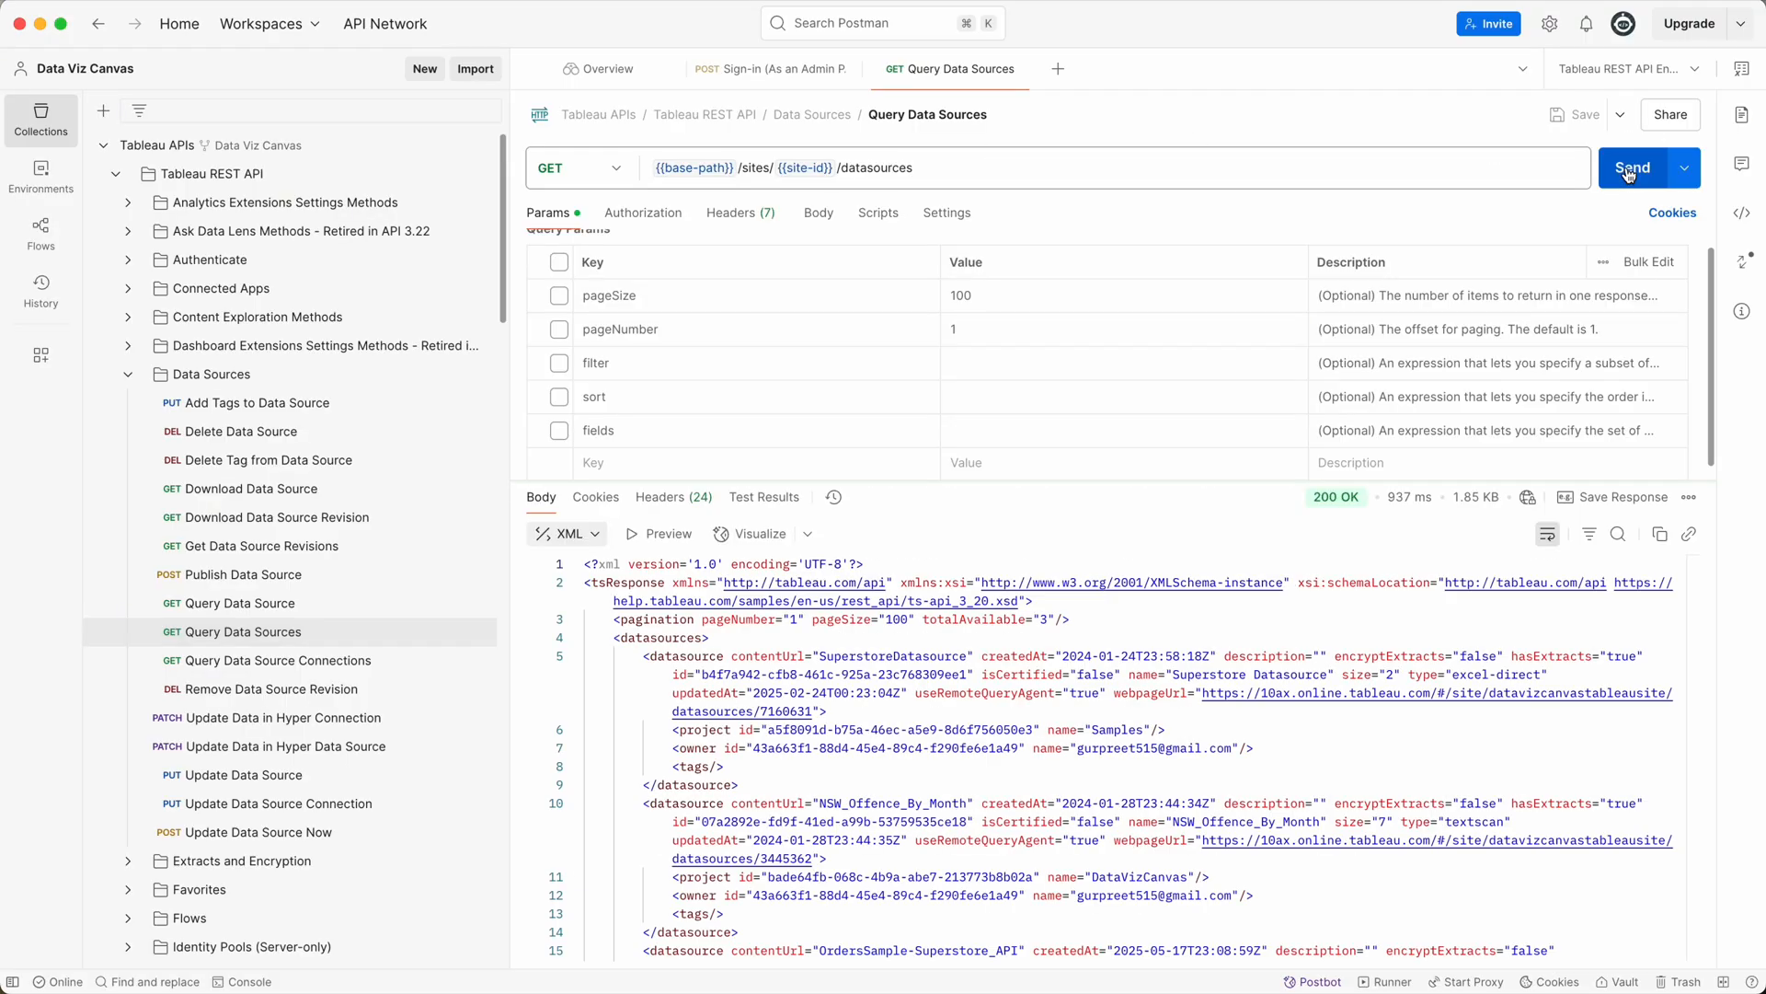
# - Compare the id of Orders (Sample - Superstore)_API in the response with the LUID in its Tableau Cloud details
pyautogui.scroll(-3, 1249, 640)
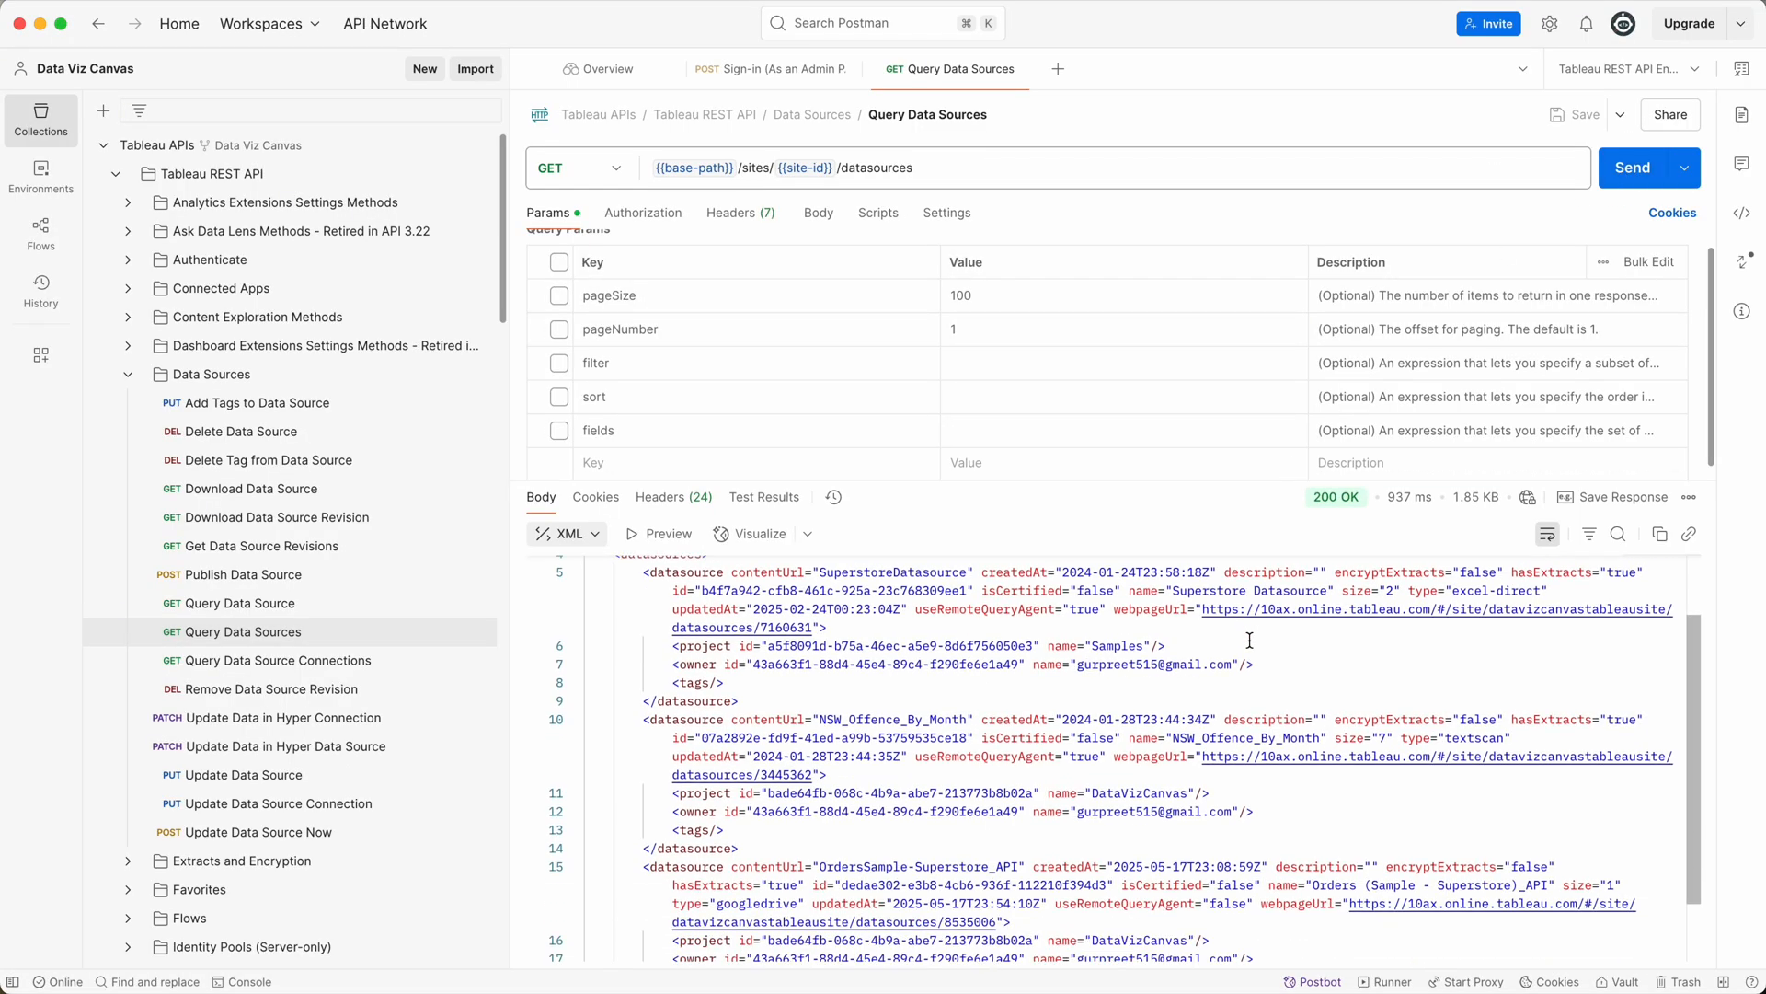
pyautogui.scroll(3, 1249, 639)
pyautogui.scroll(-5, 1250, 640)
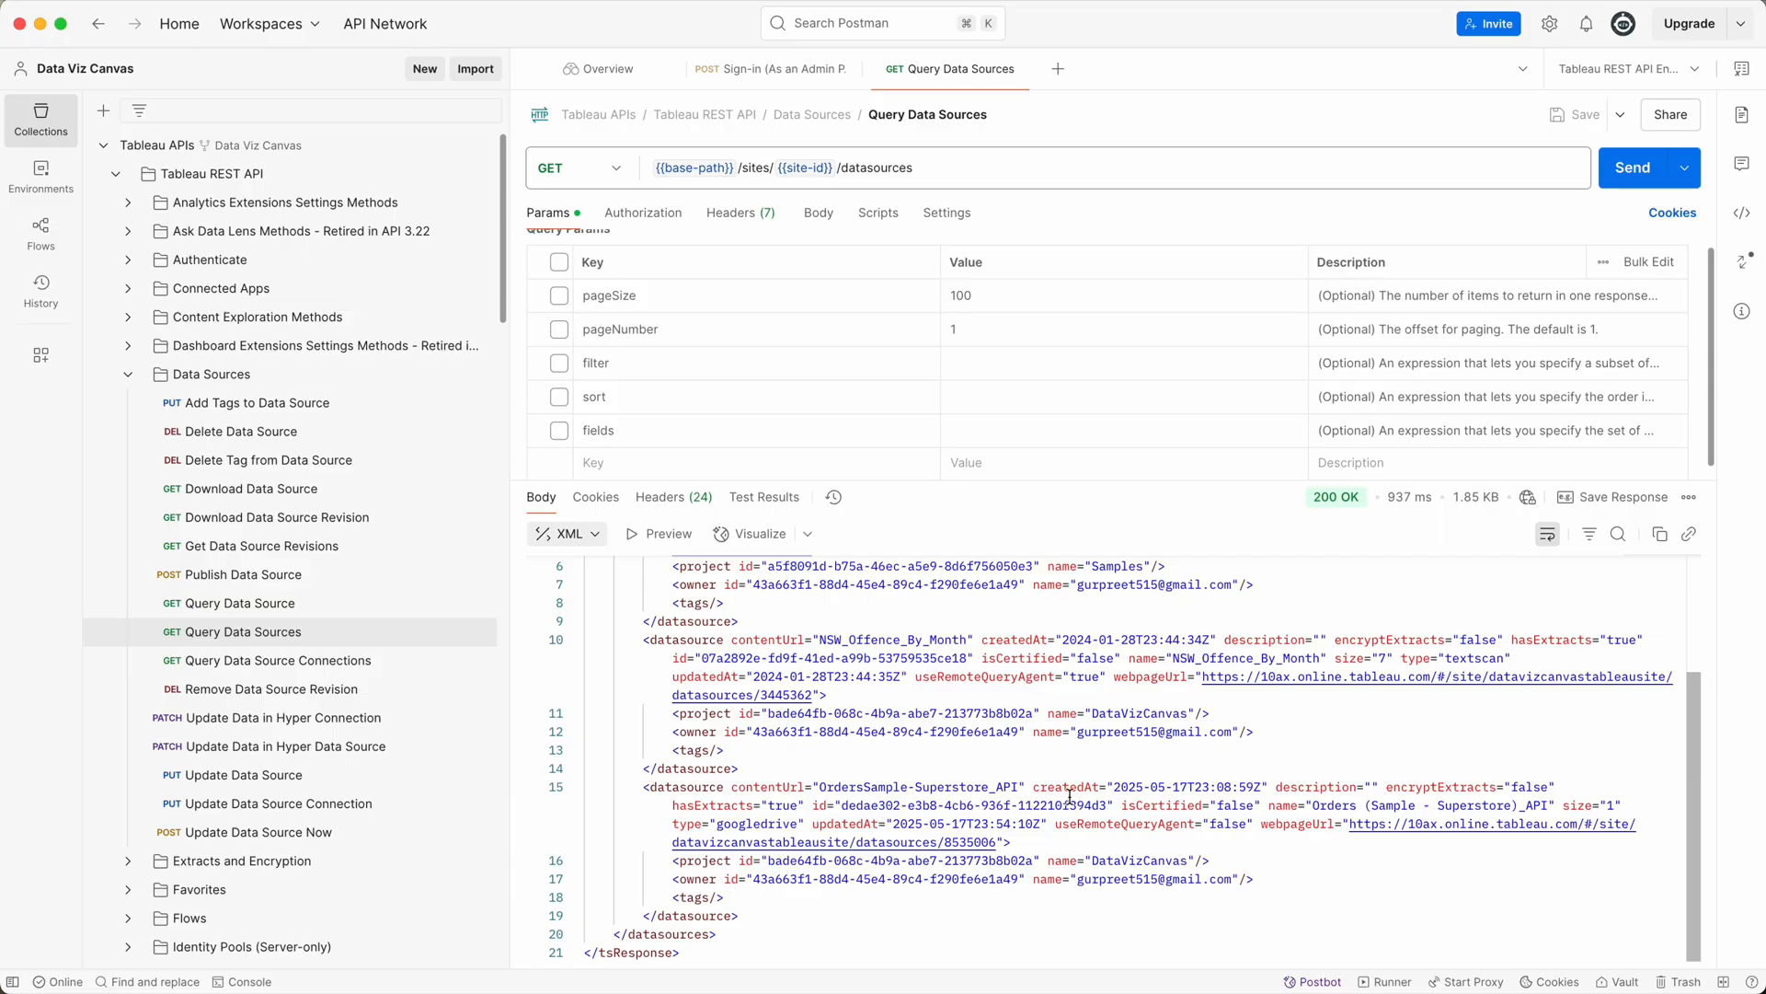
pyautogui.moveTo(1109, 805); pyautogui.dragTo(1077, 805)
pyautogui.press('super+Tab')
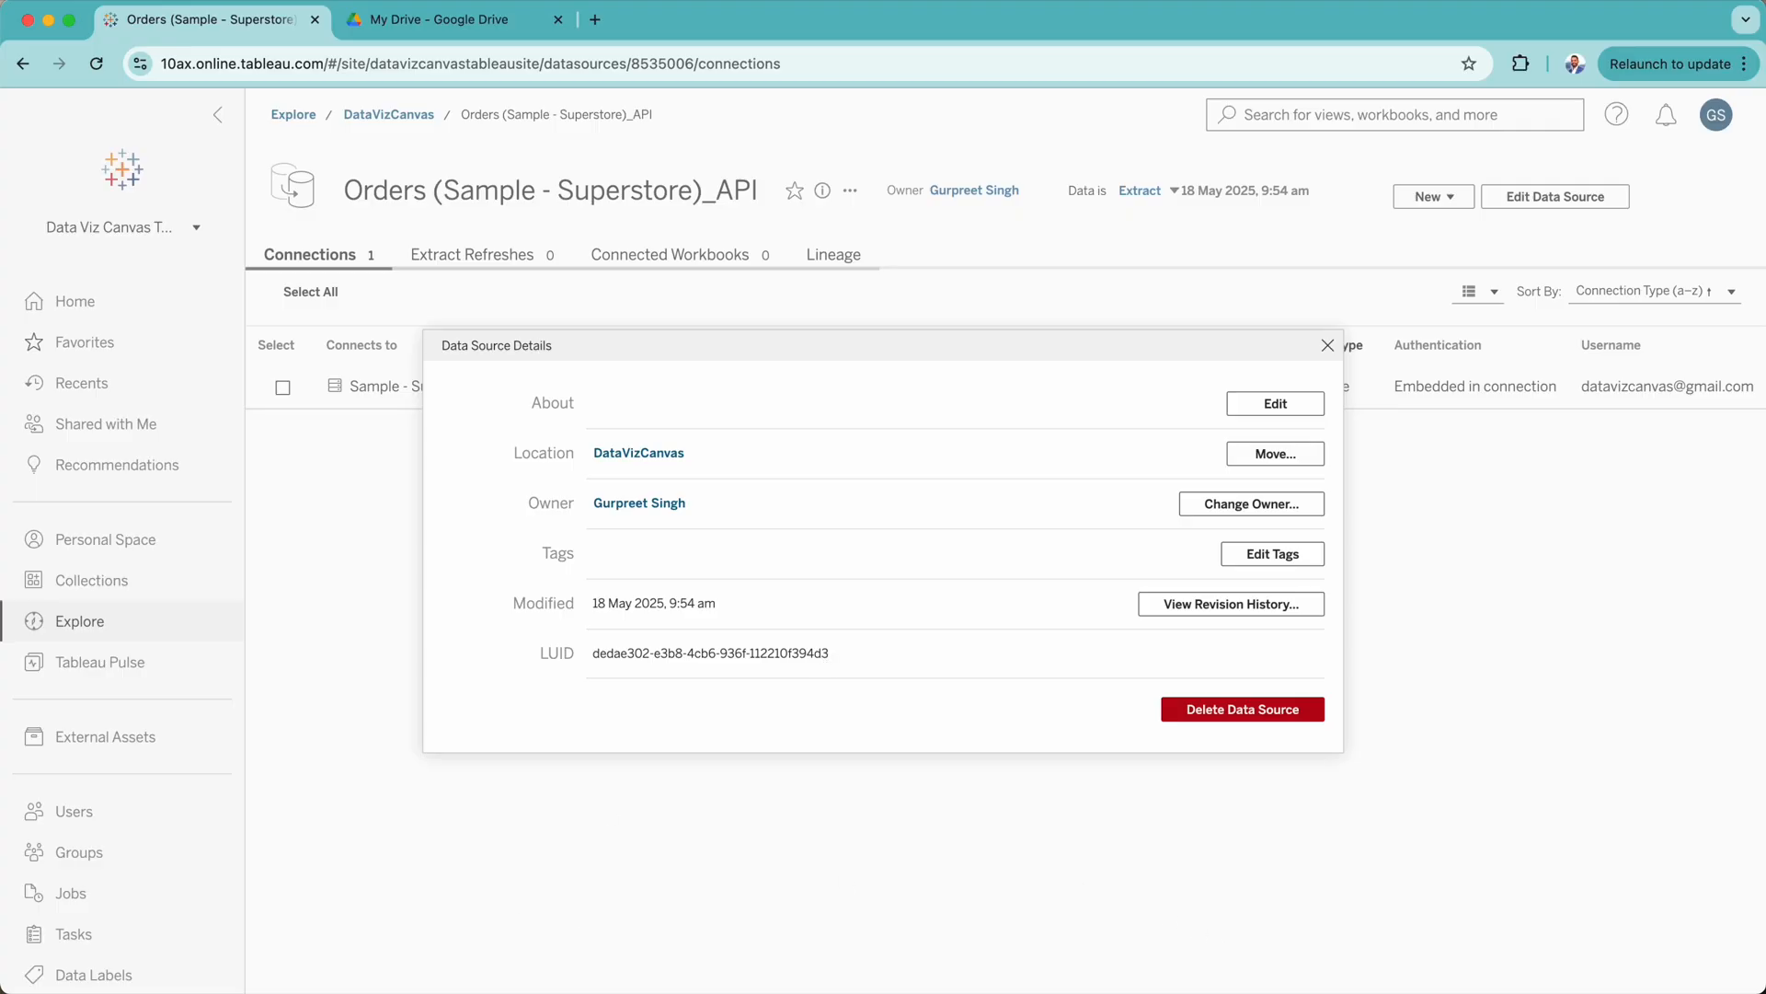
# - Back in Postman, set the full id of the Orders (Sample - Superstore)_API data source as the value of the datasource-id variable
pyautogui.press('super+Tab')
pyautogui.doubleClick(1016, 805)
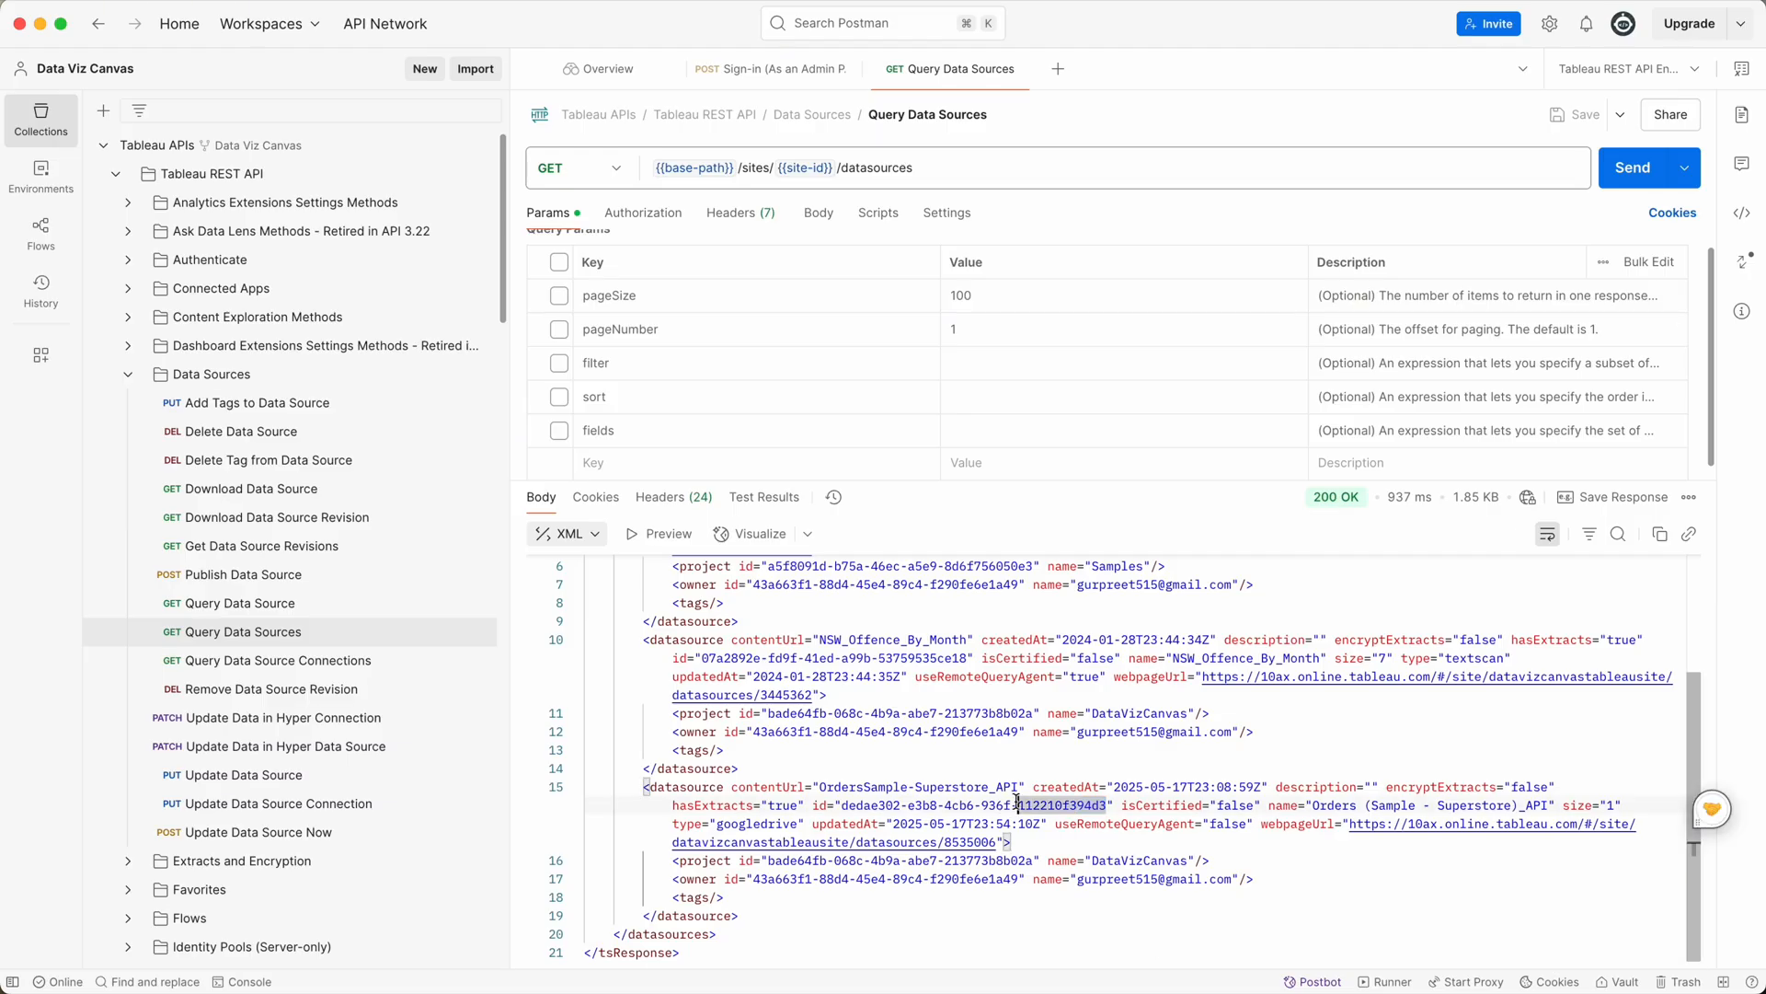
pyautogui.doubleClick(846, 805)
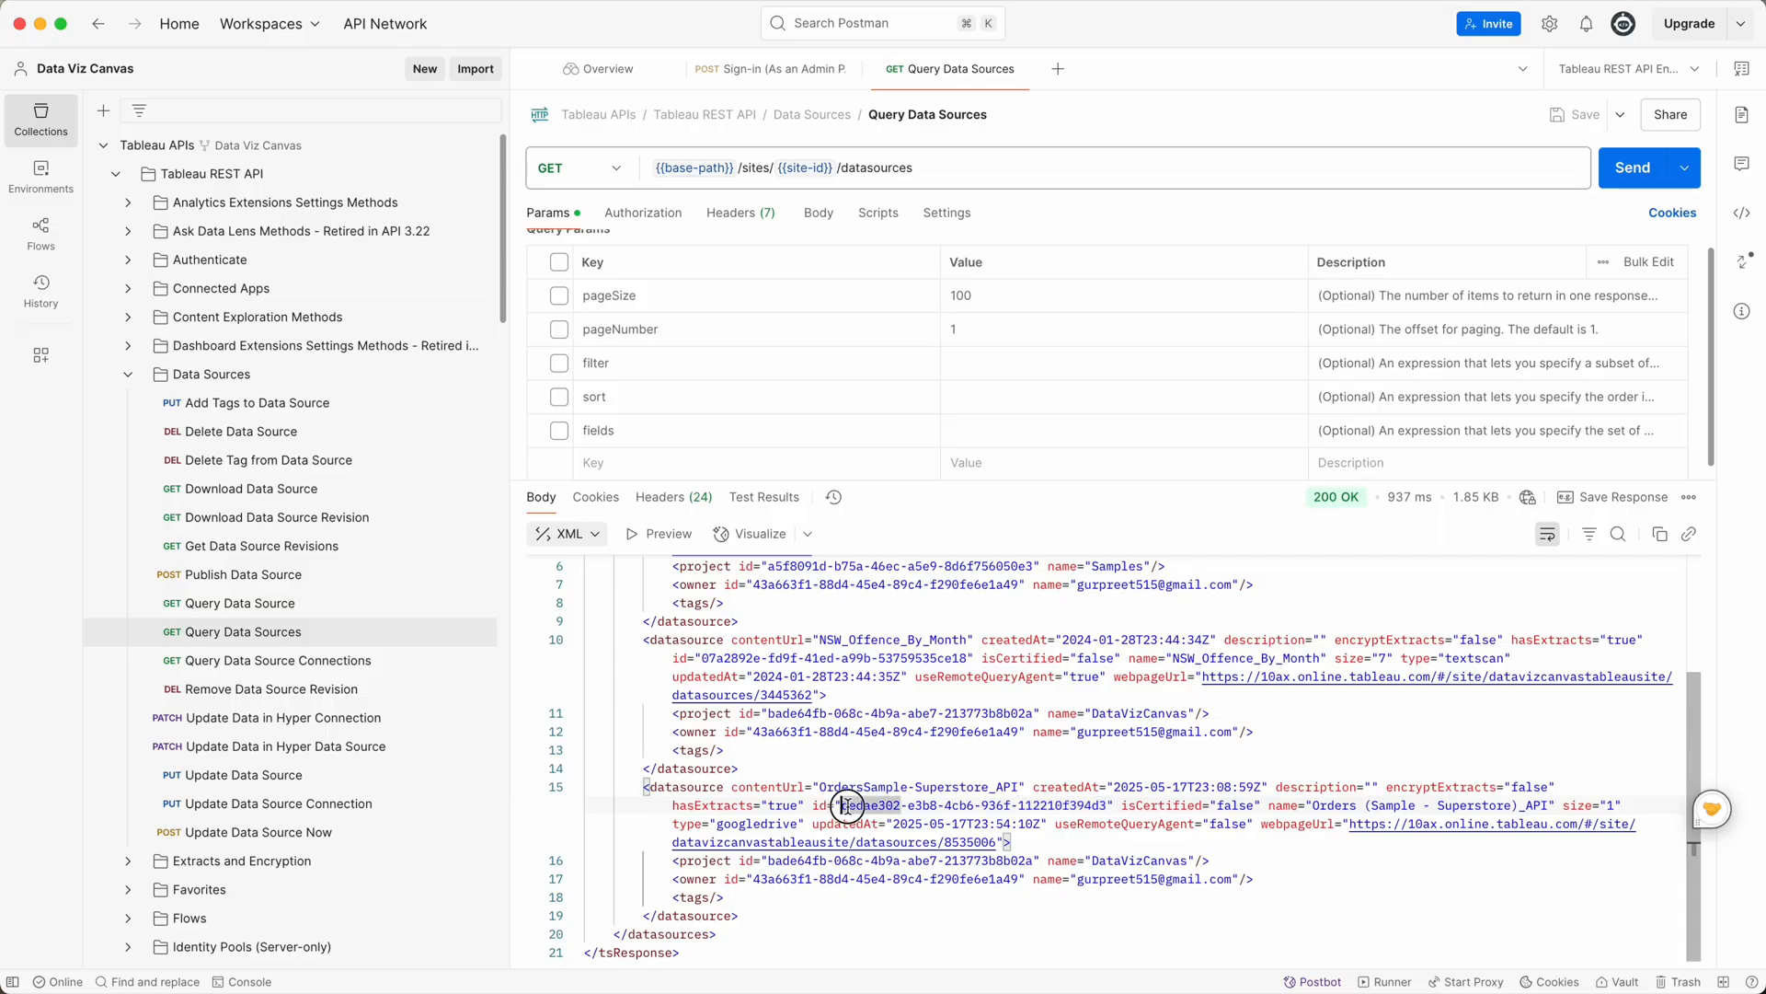
pyautogui.moveTo(846, 805); pyautogui.dragTo(1108, 797)
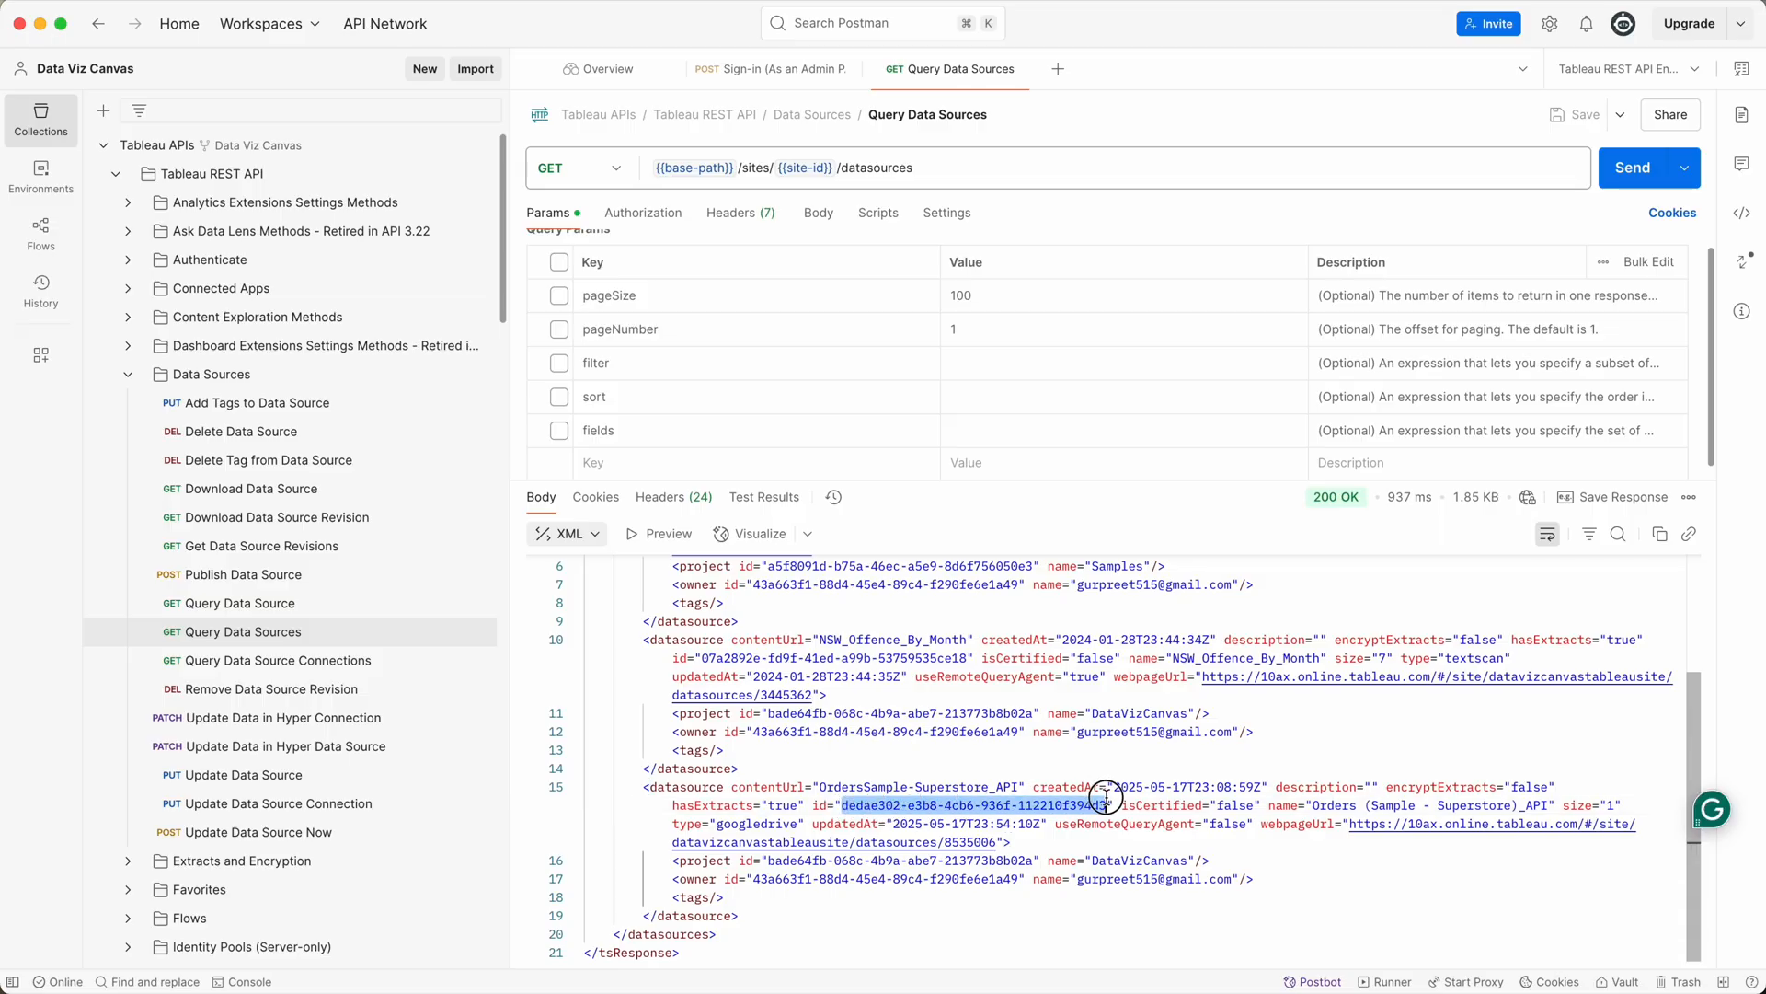
pyautogui.rightClick(1044, 805)
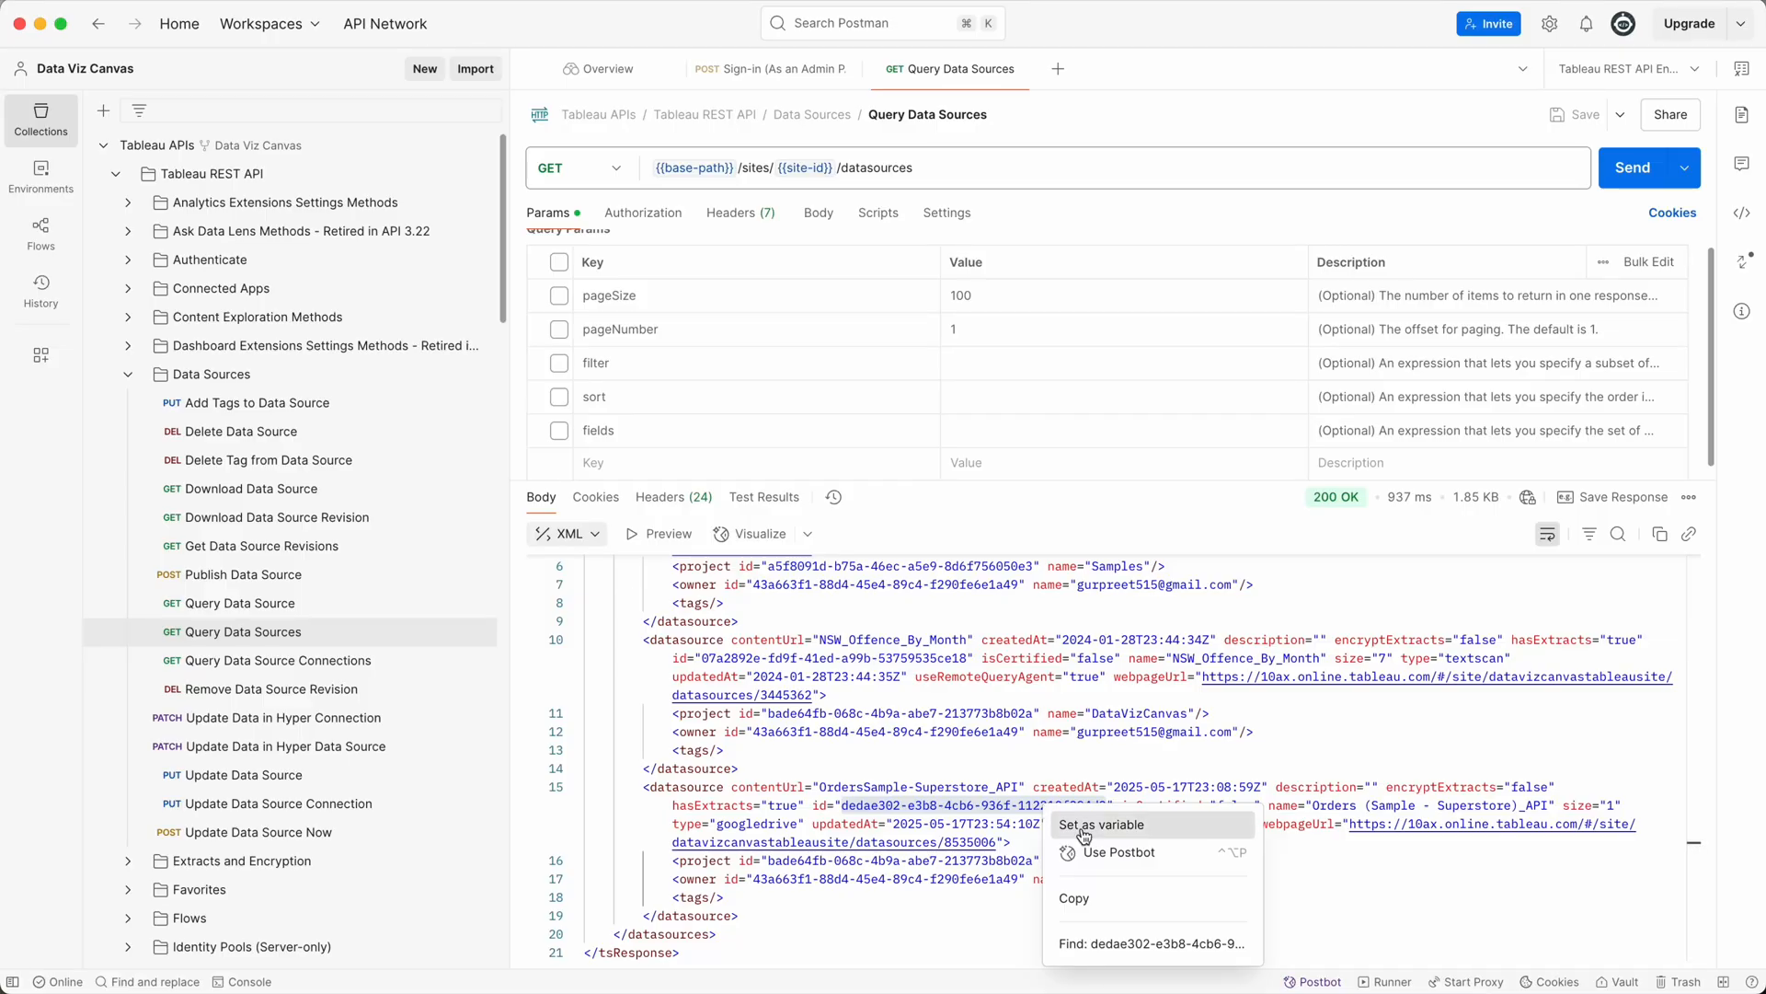
pyautogui.click(1083, 825)
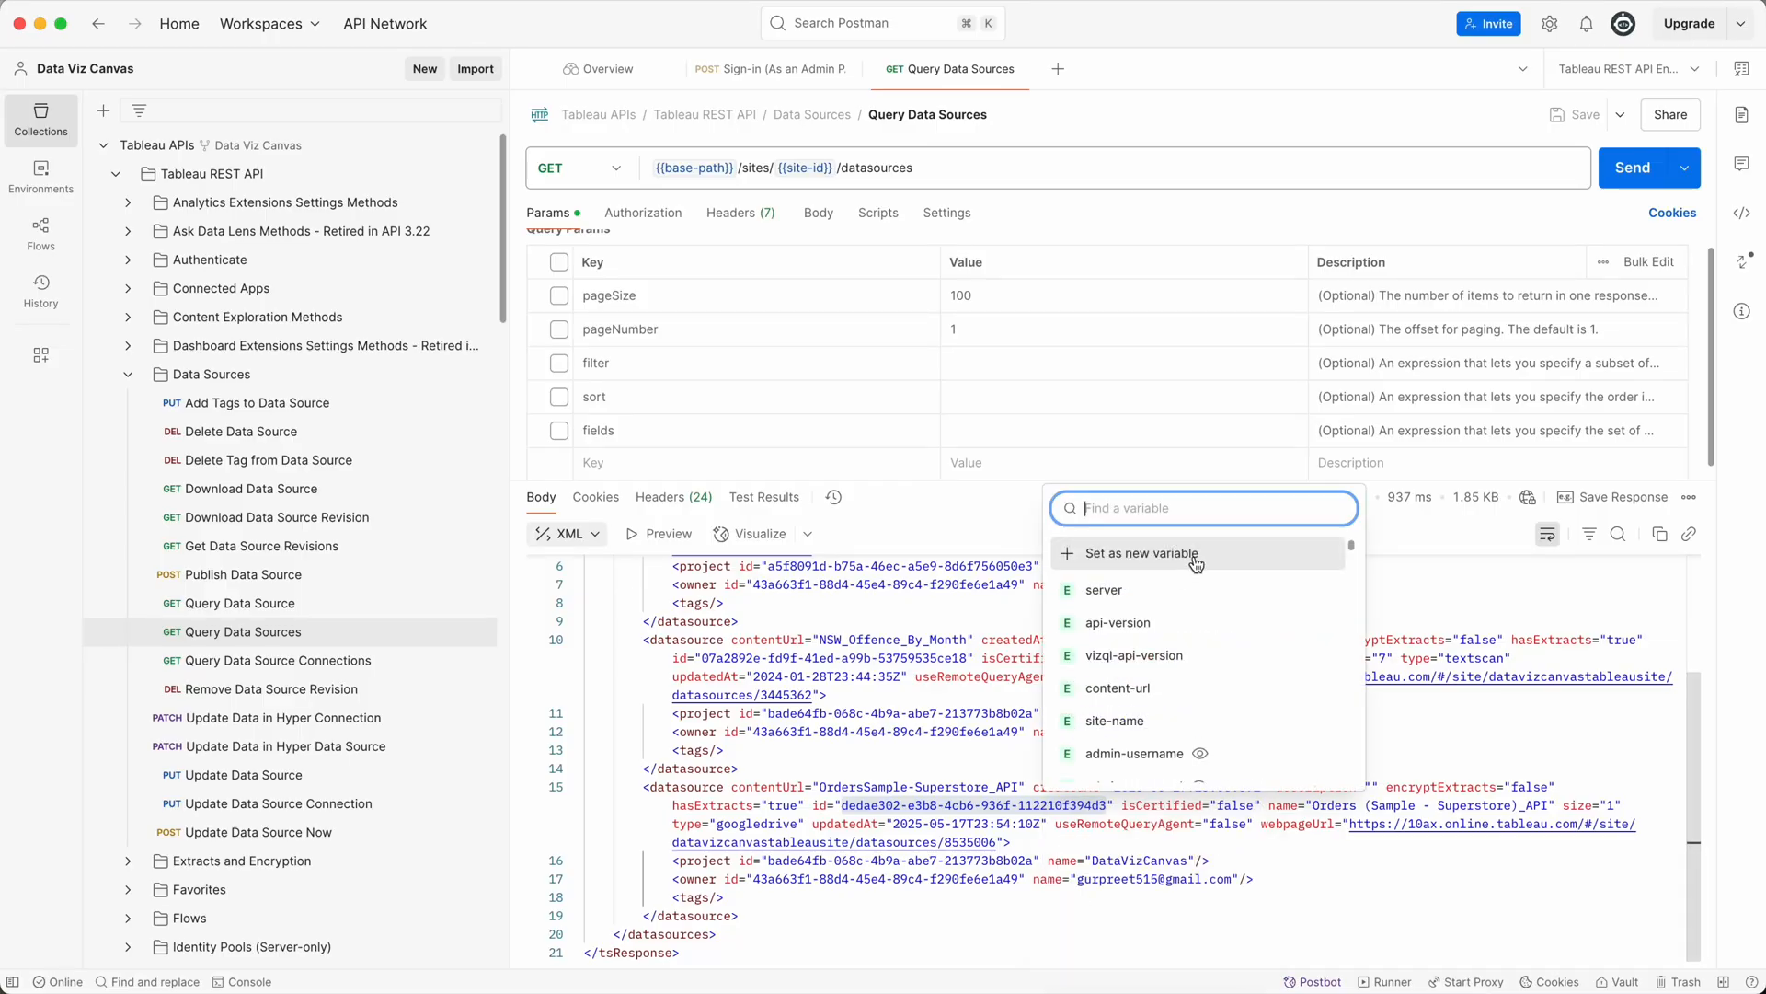
pyautogui.write('data')
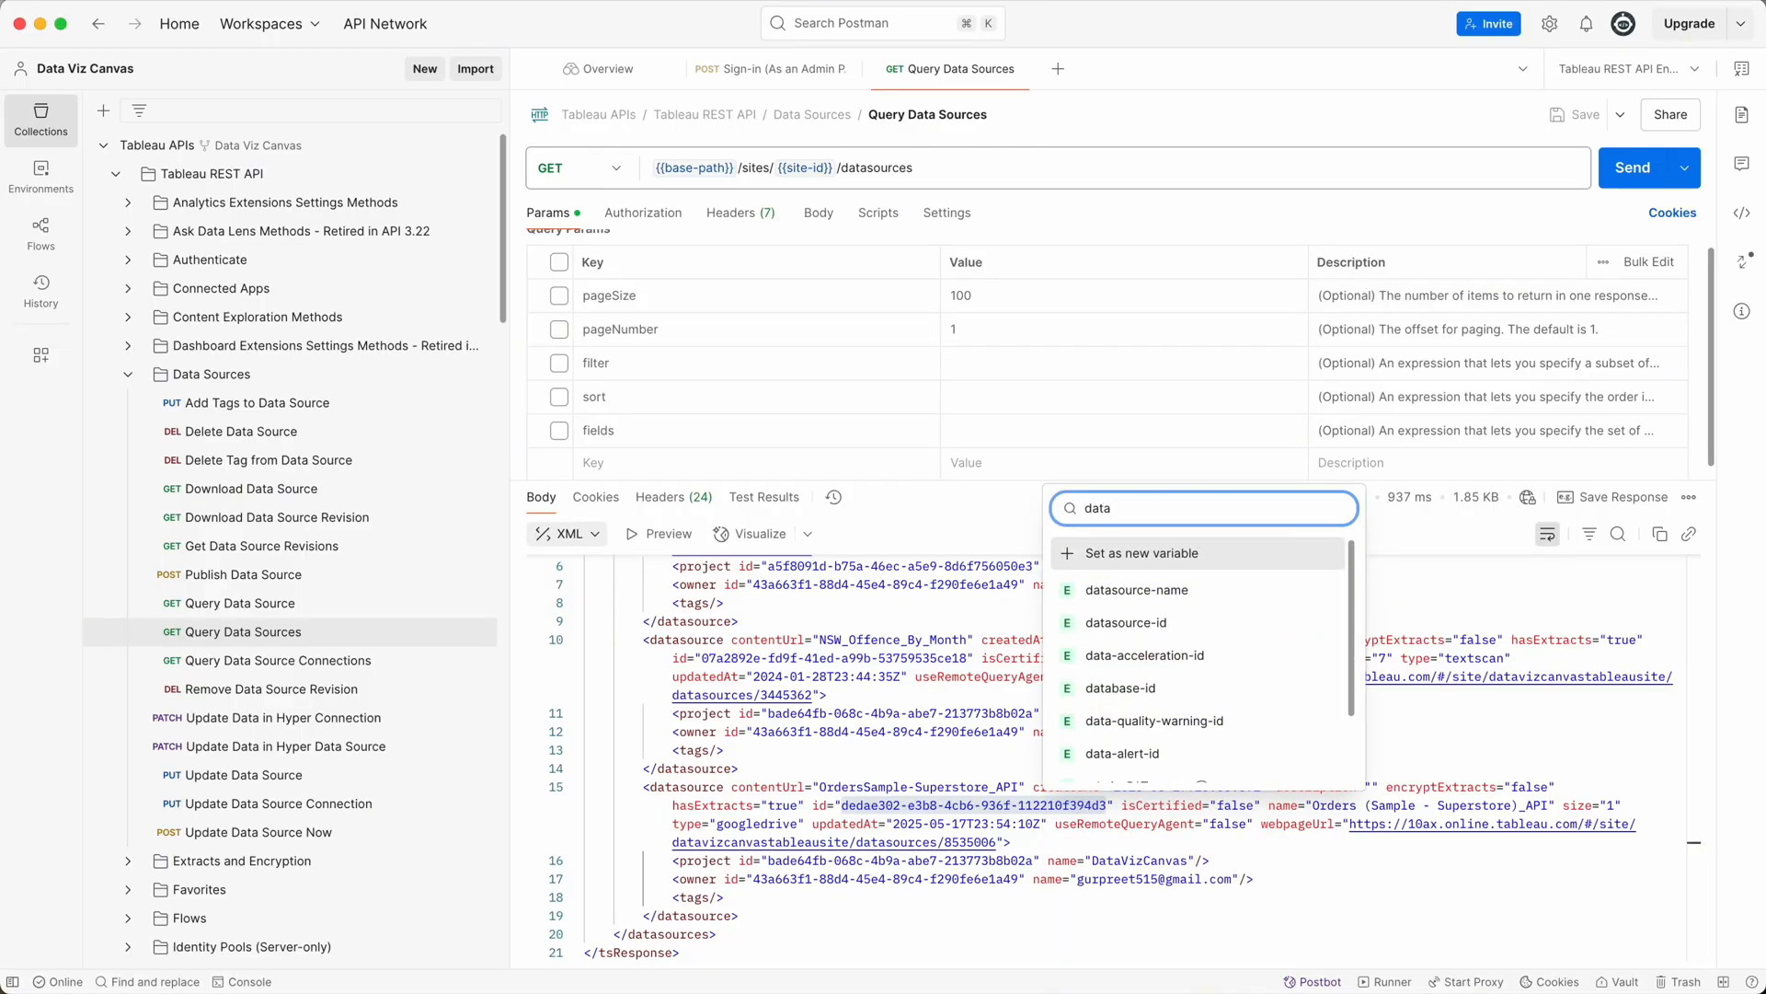
pyautogui.click(1166, 625)
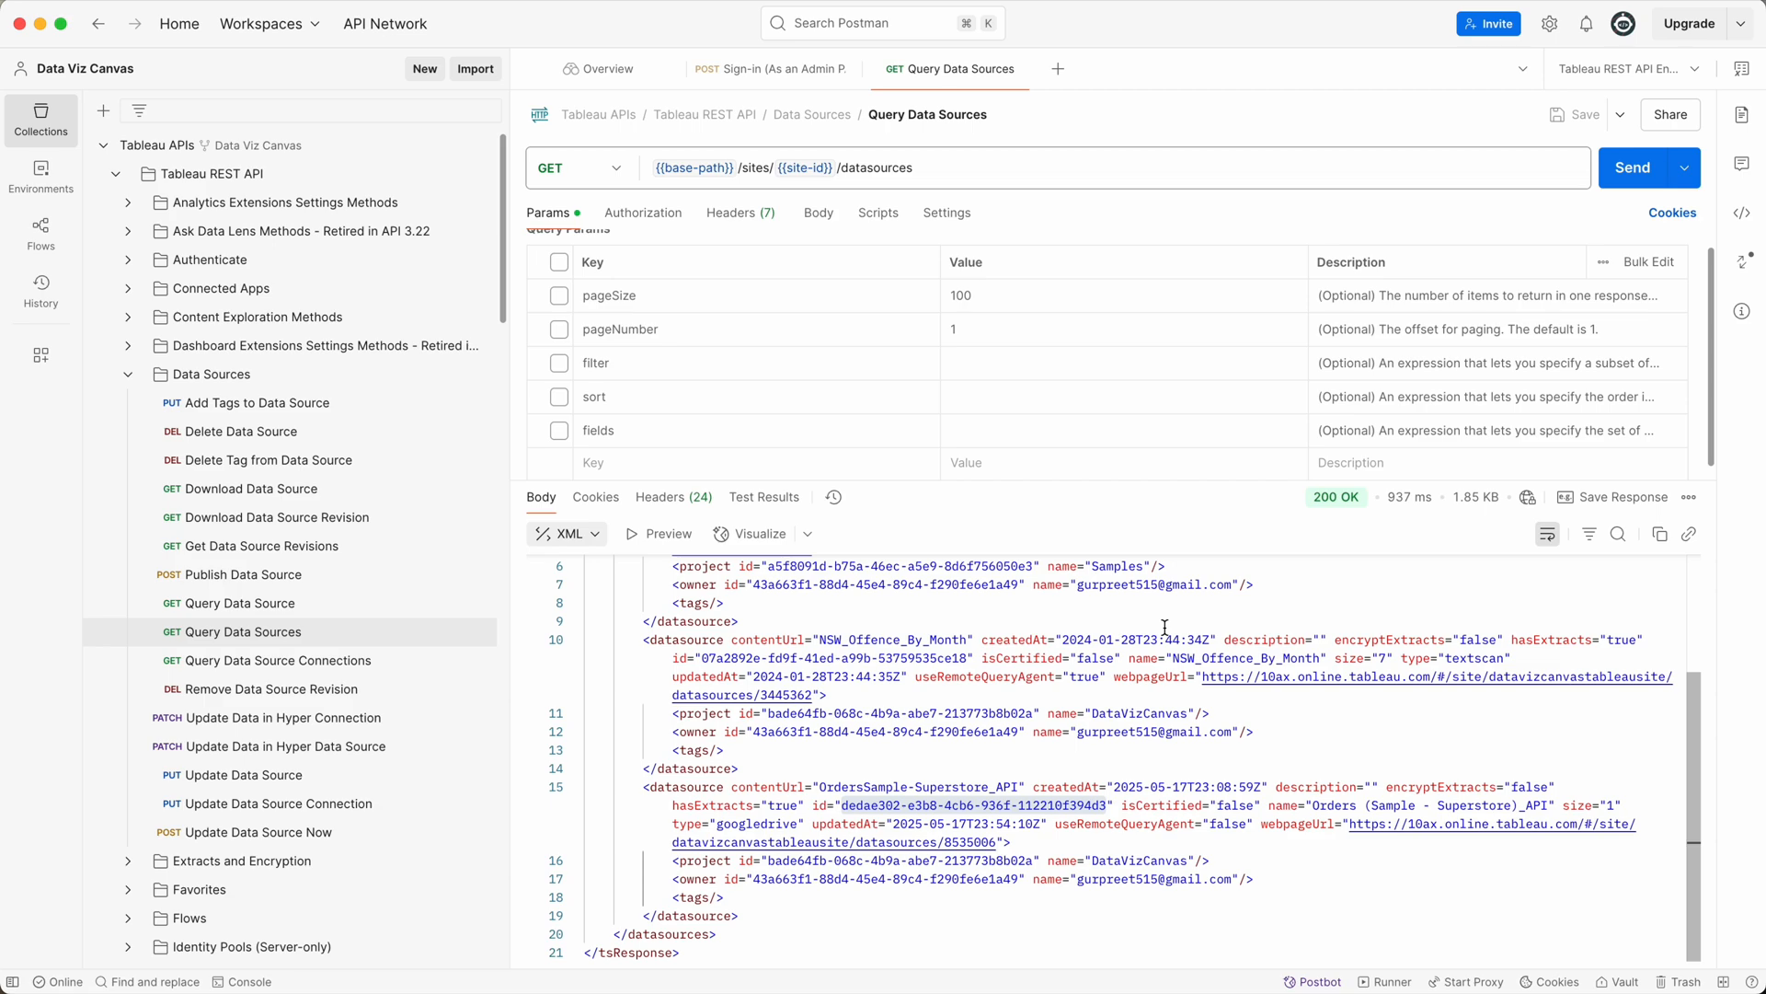
# - Check the datasource-id path variable of the Update Data Source Now request and send the request to refresh the extract
pyautogui.click(239, 835)
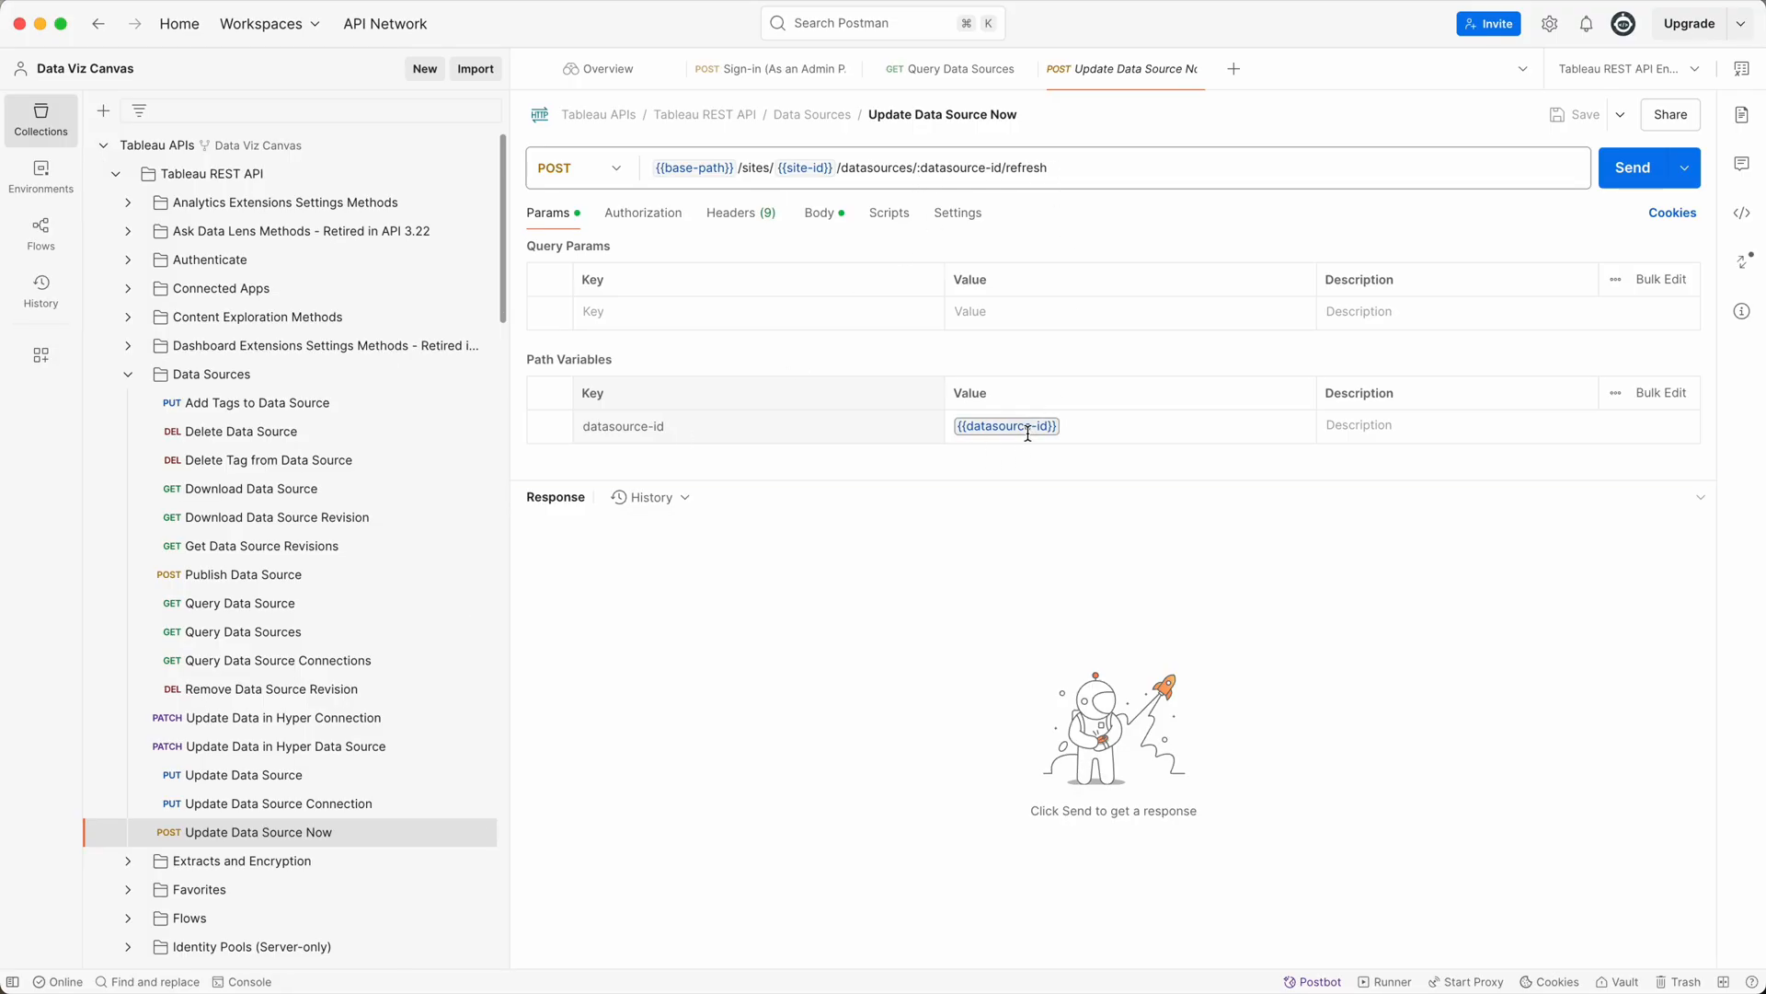
pyautogui.moveTo(1038, 422)
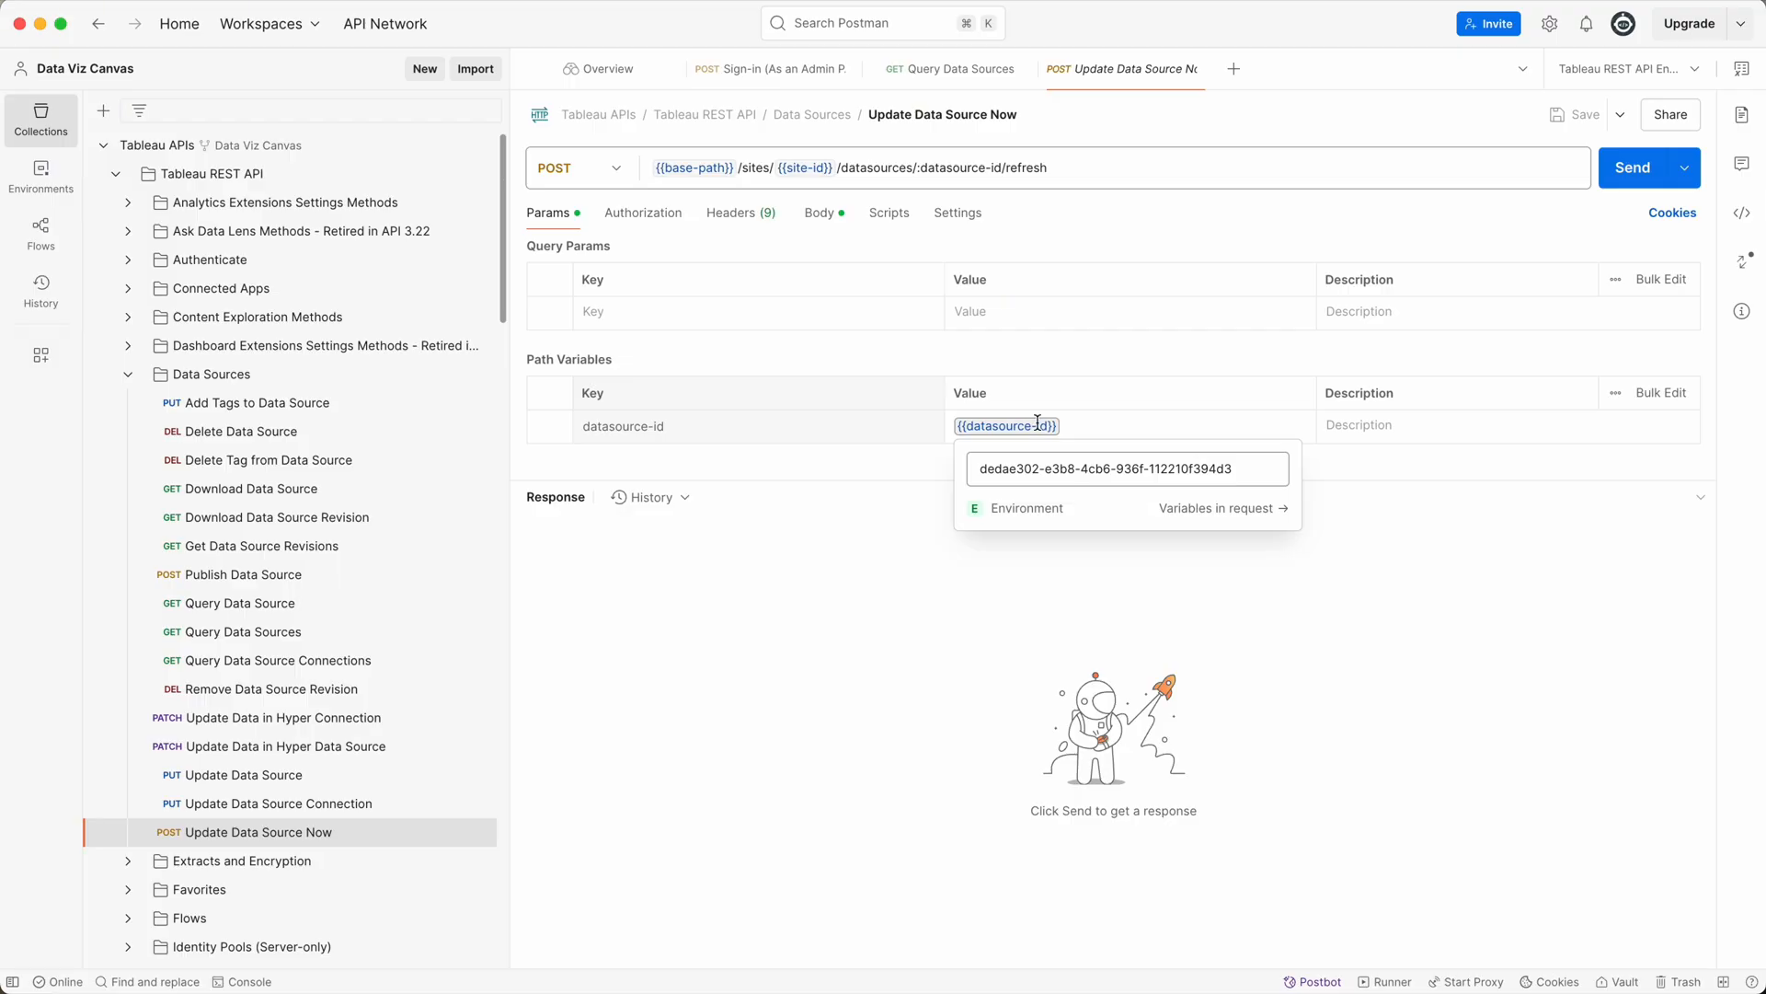
pyautogui.click(1633, 190)
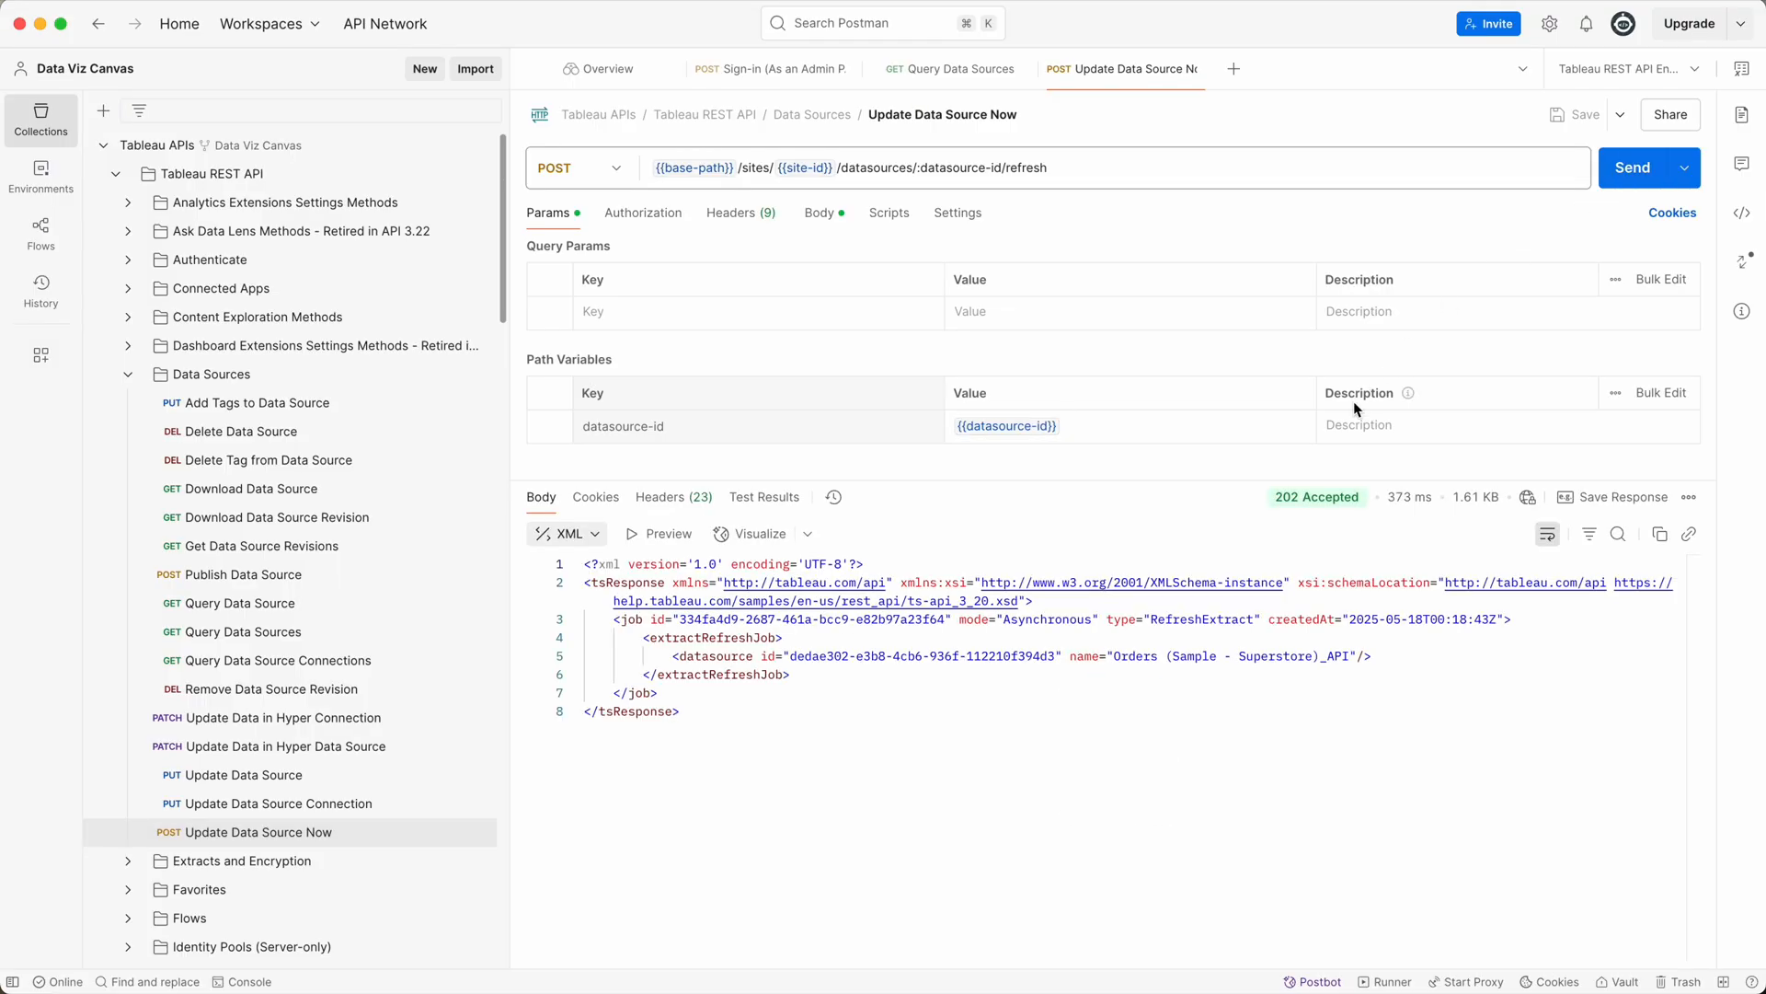
pyautogui.moveTo(1316, 504)
# - Compare the job id in the refresh response with the LUID of the newest job on Tableau Cloud's Jobs page
pyautogui.click(946, 620)
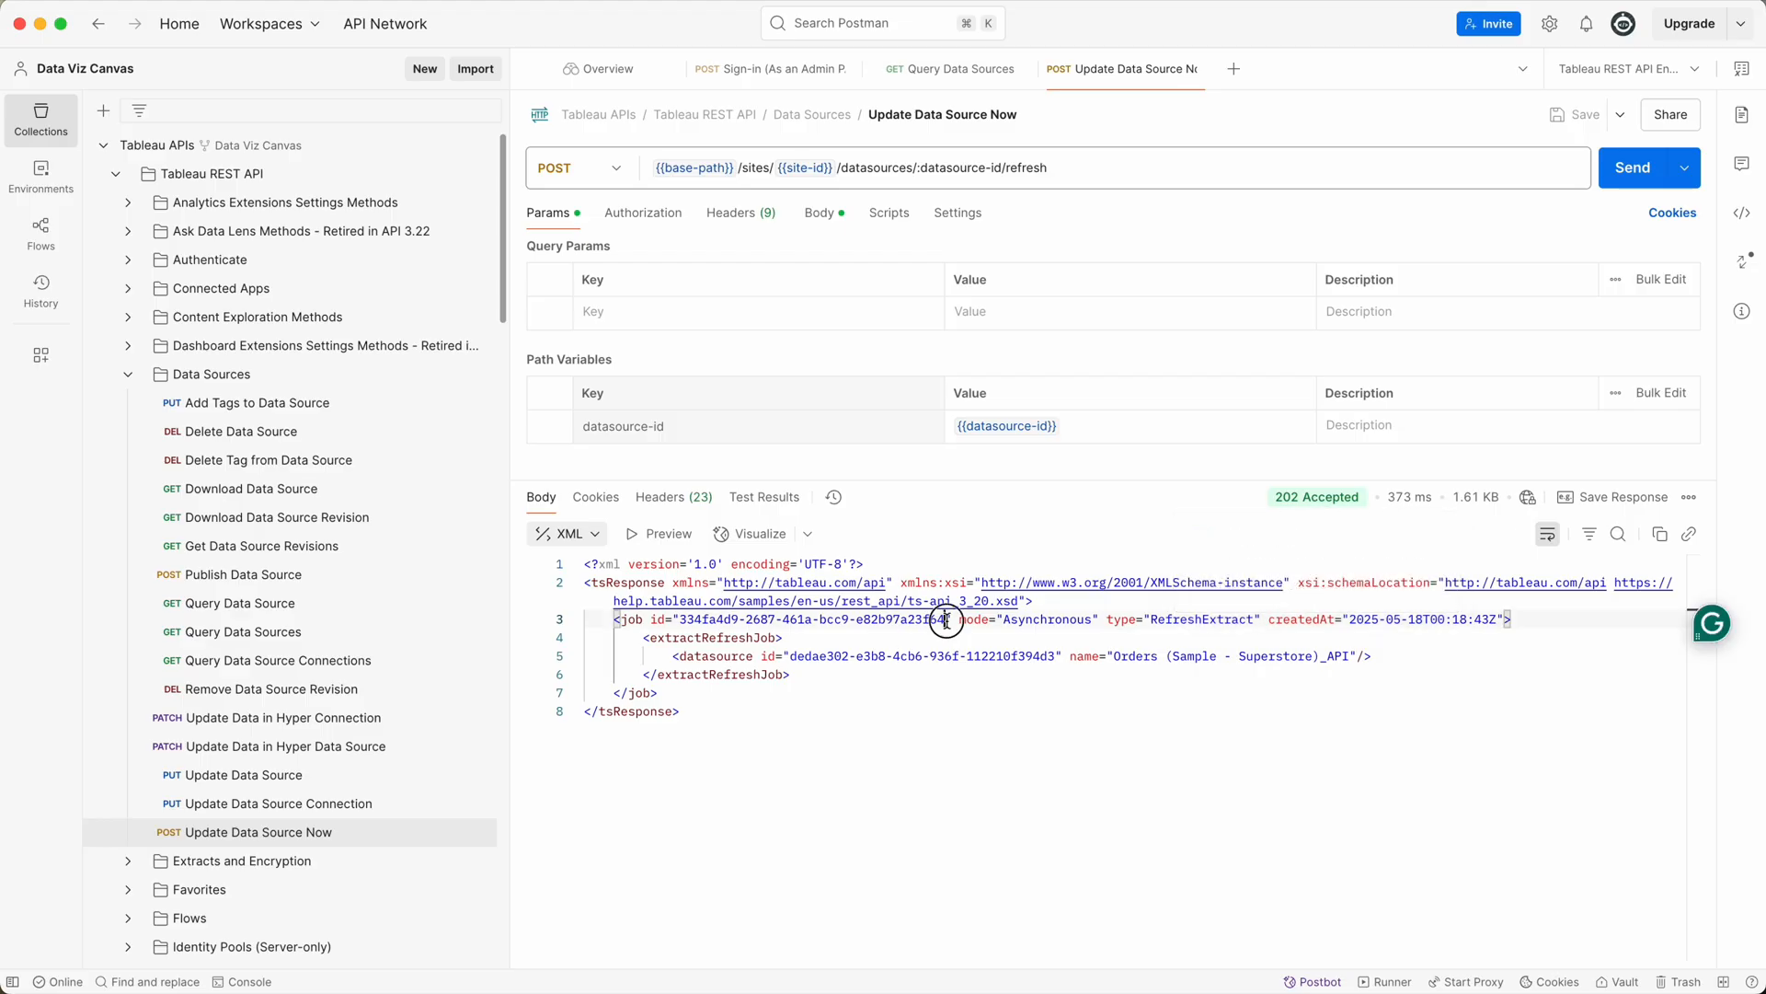
pyautogui.moveTo(946, 619); pyautogui.dragTo(908, 619)
pyautogui.press('super+Tab')
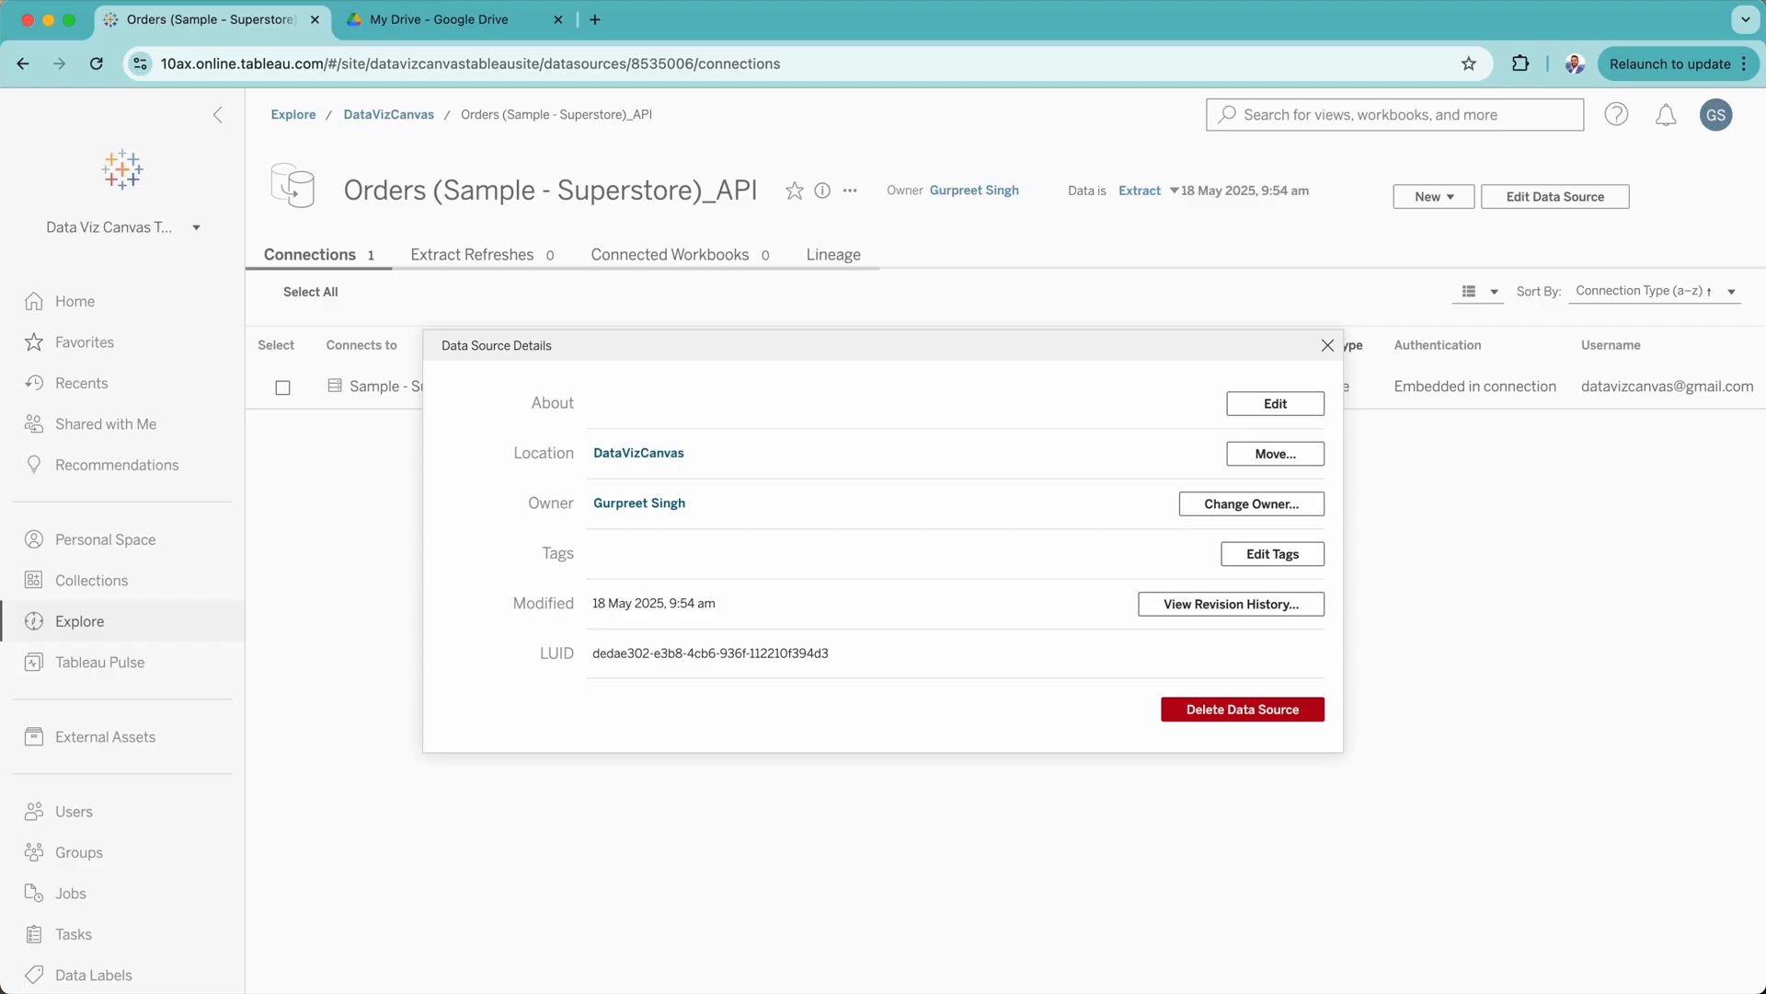
pyautogui.click(1327, 345)
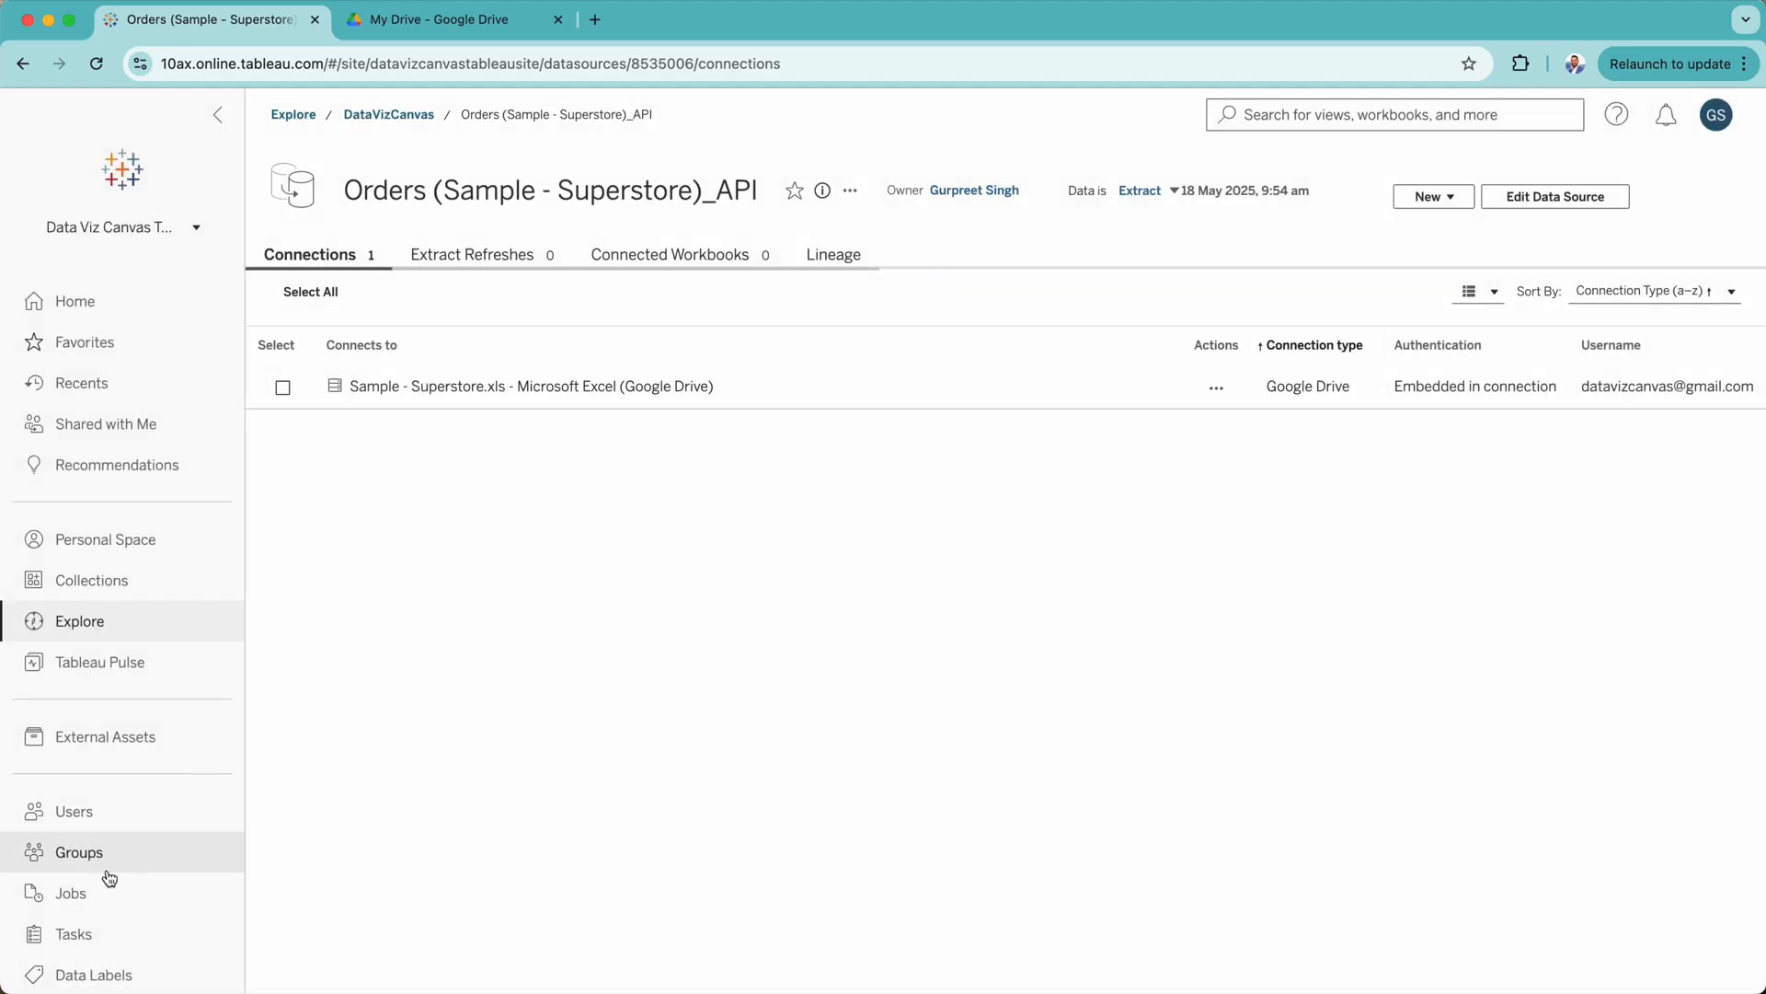
pyautogui.click(93, 894)
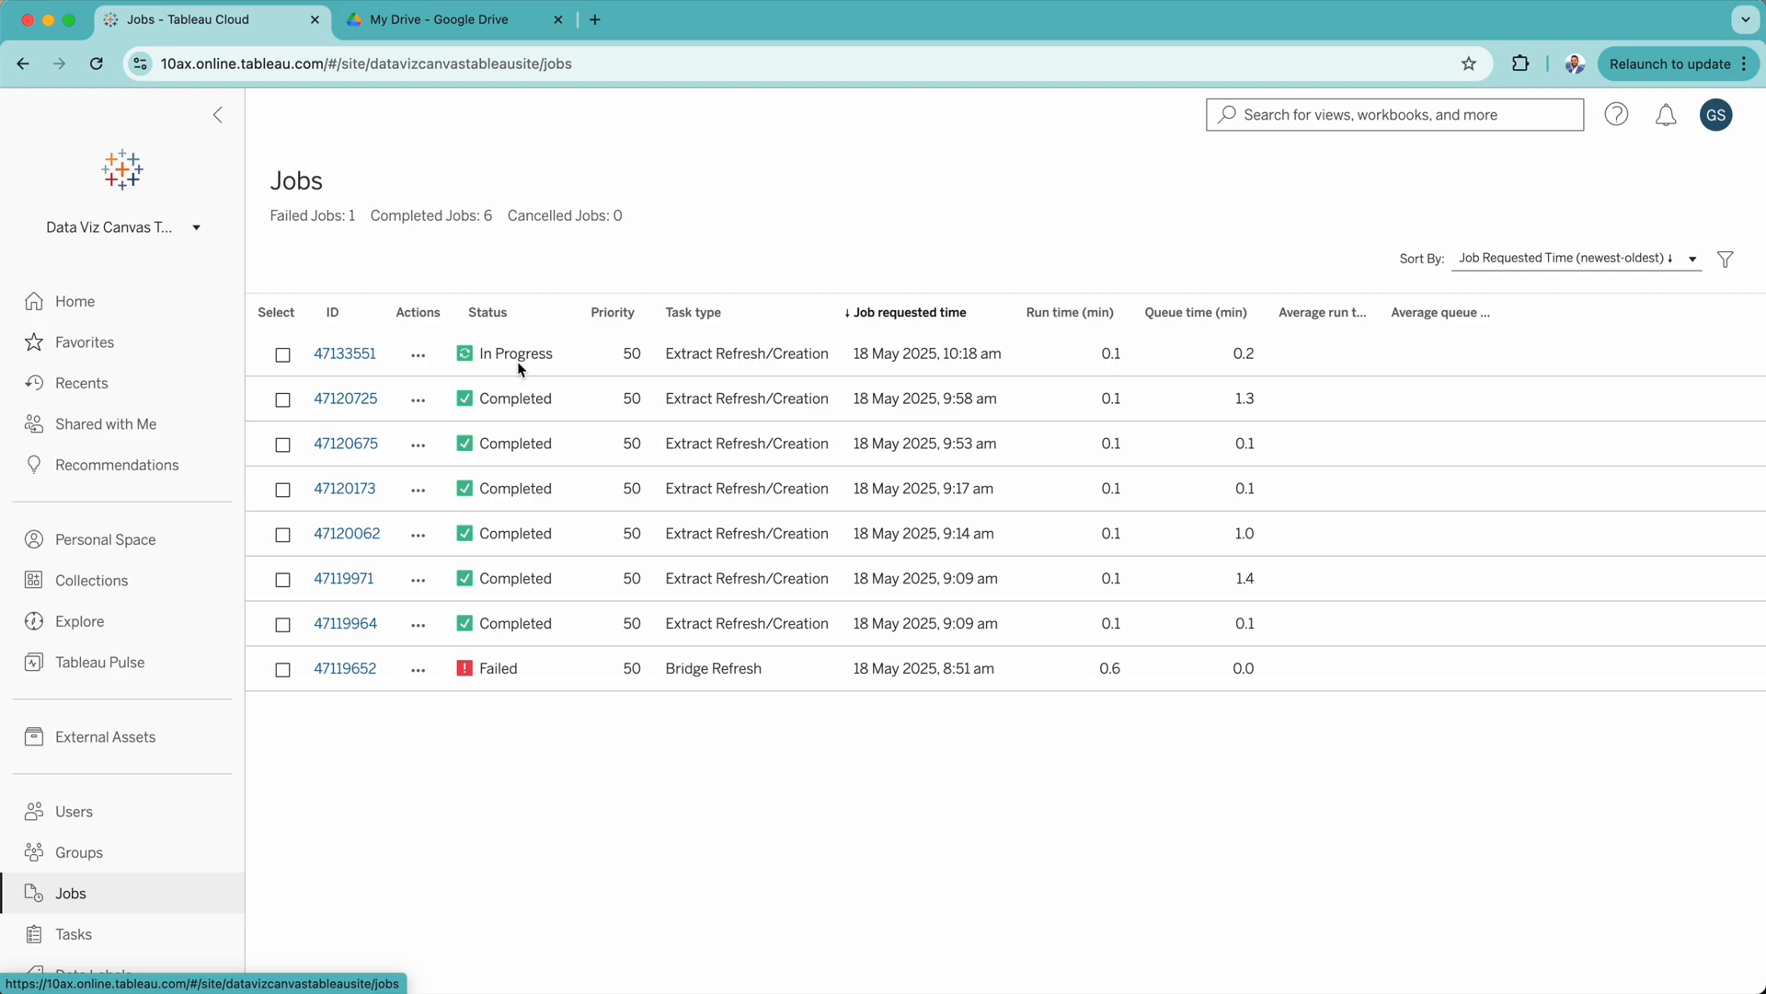
pyautogui.click(342, 357)
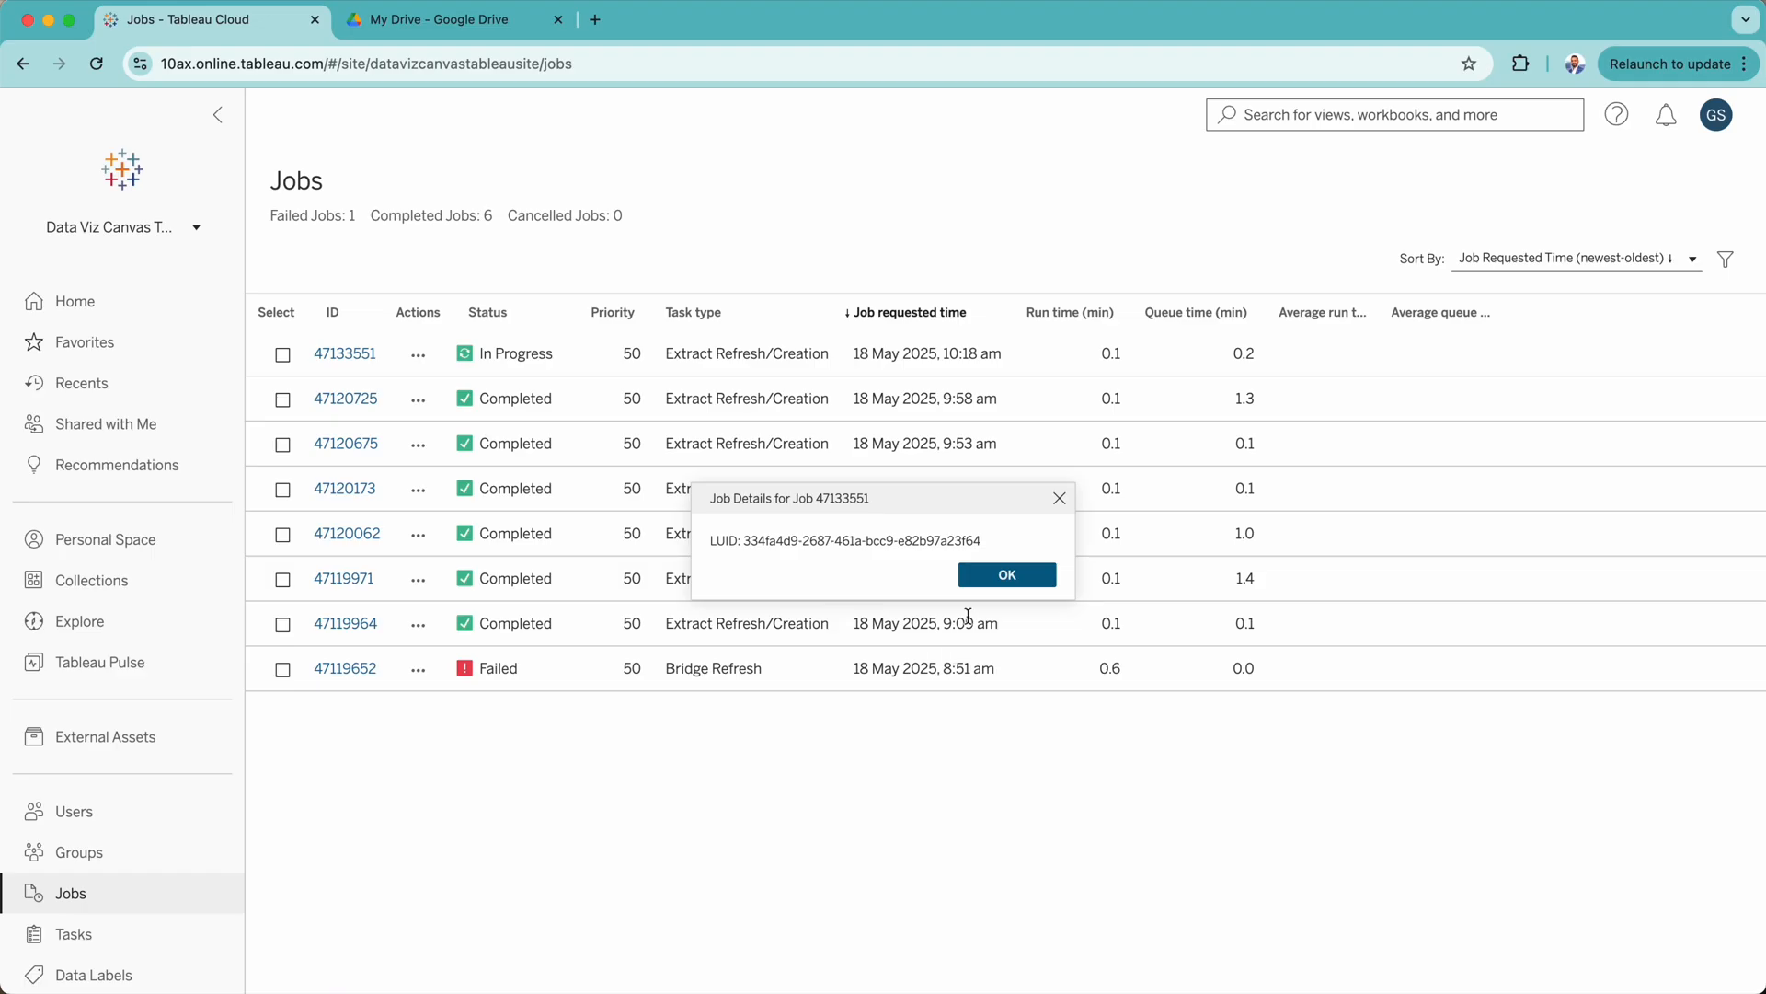
pyautogui.click(1059, 497)
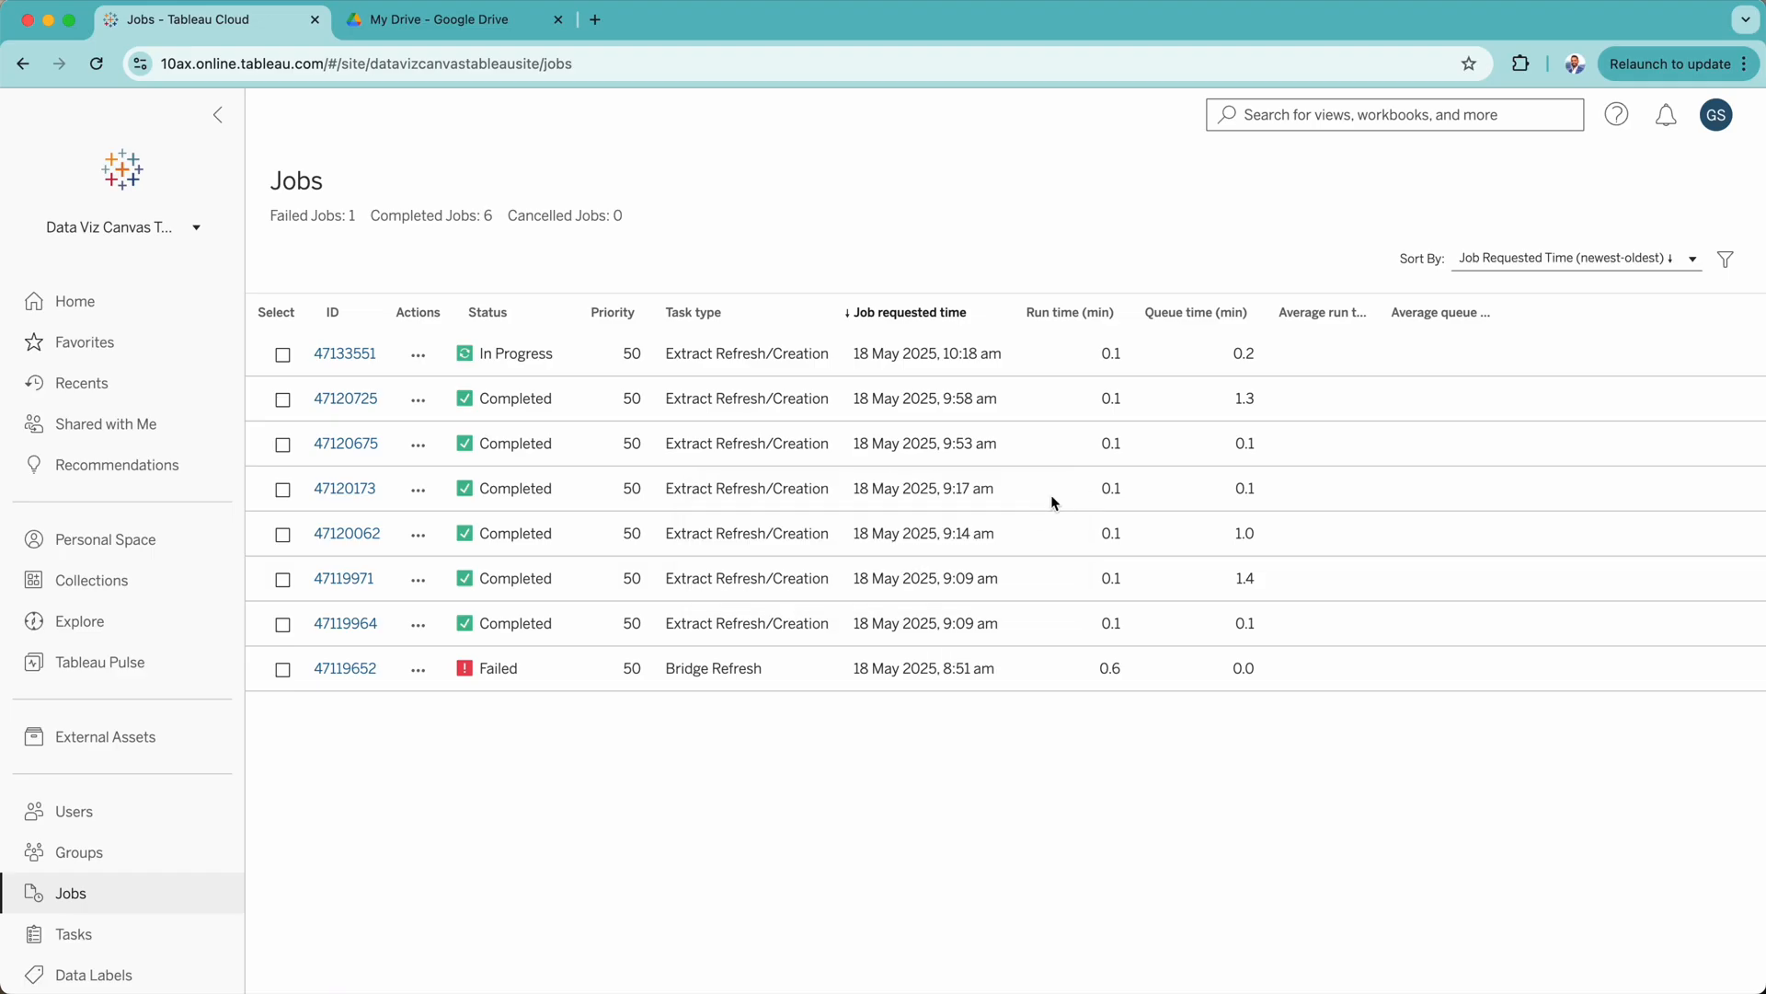
# - Reopen the Orders (Sample - Superstore)_API data source in the DataVizCanvas project and check its extract refresh time
pyautogui.click(95, 63)
pyautogui.click(74, 621)
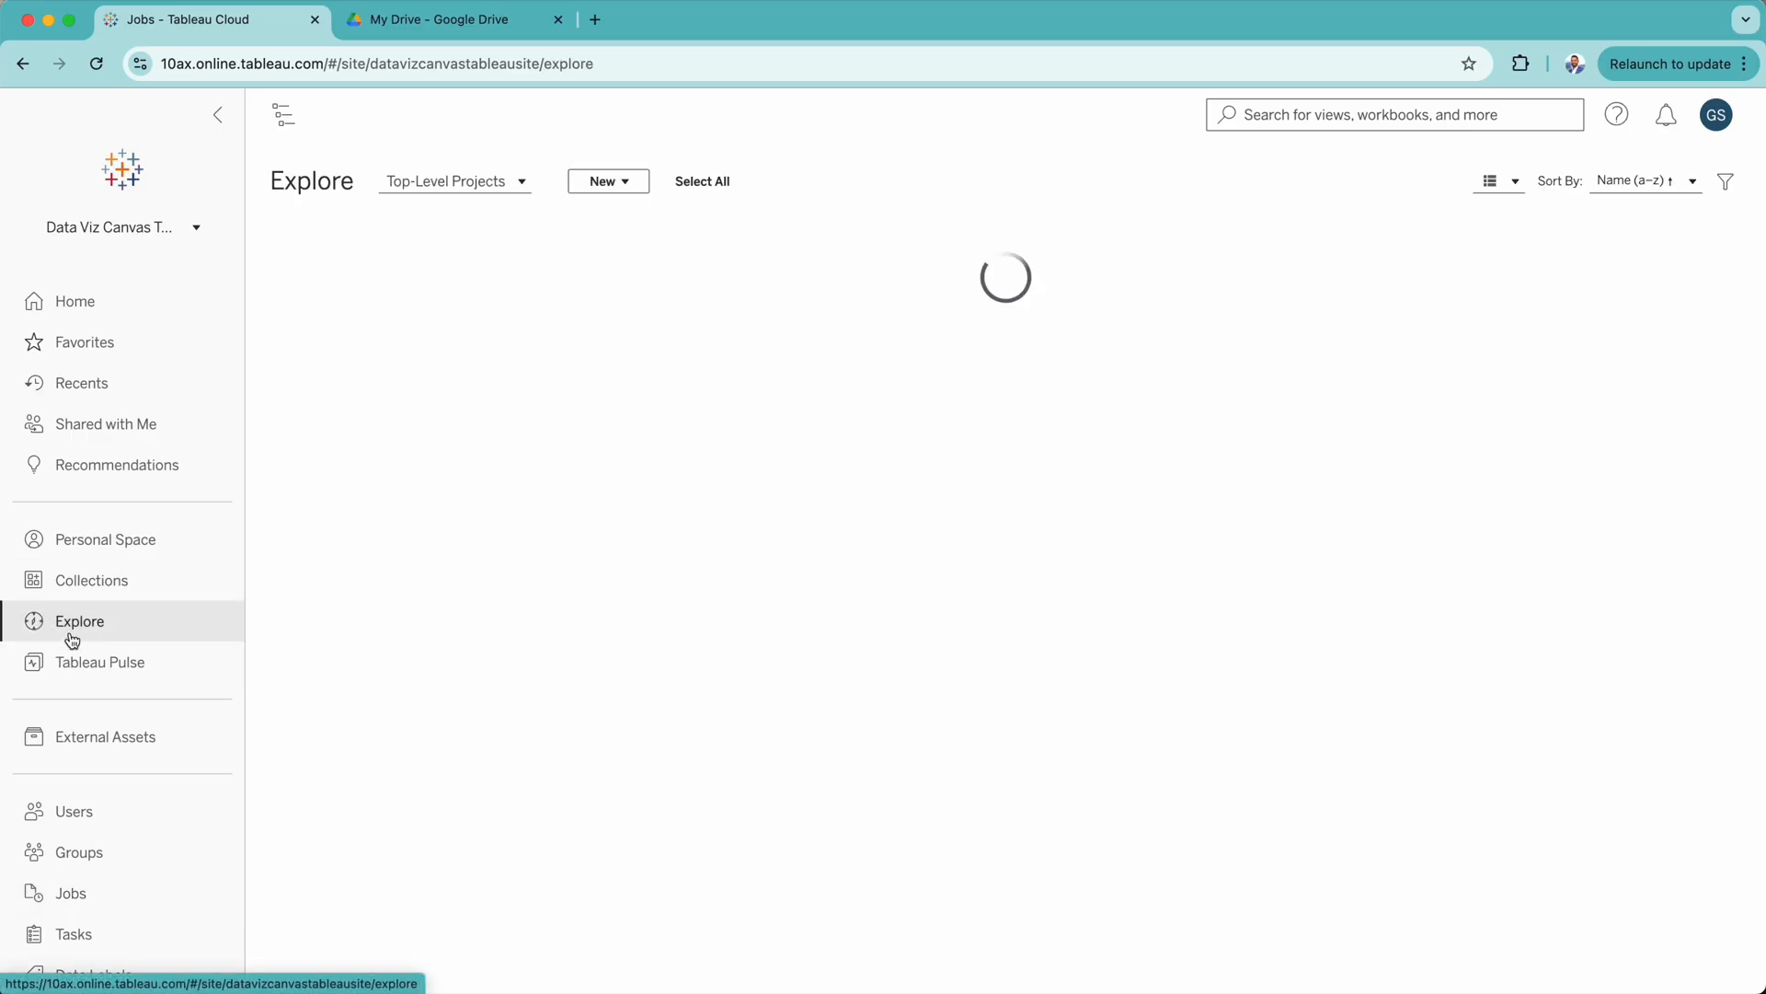
pyautogui.click(477, 278)
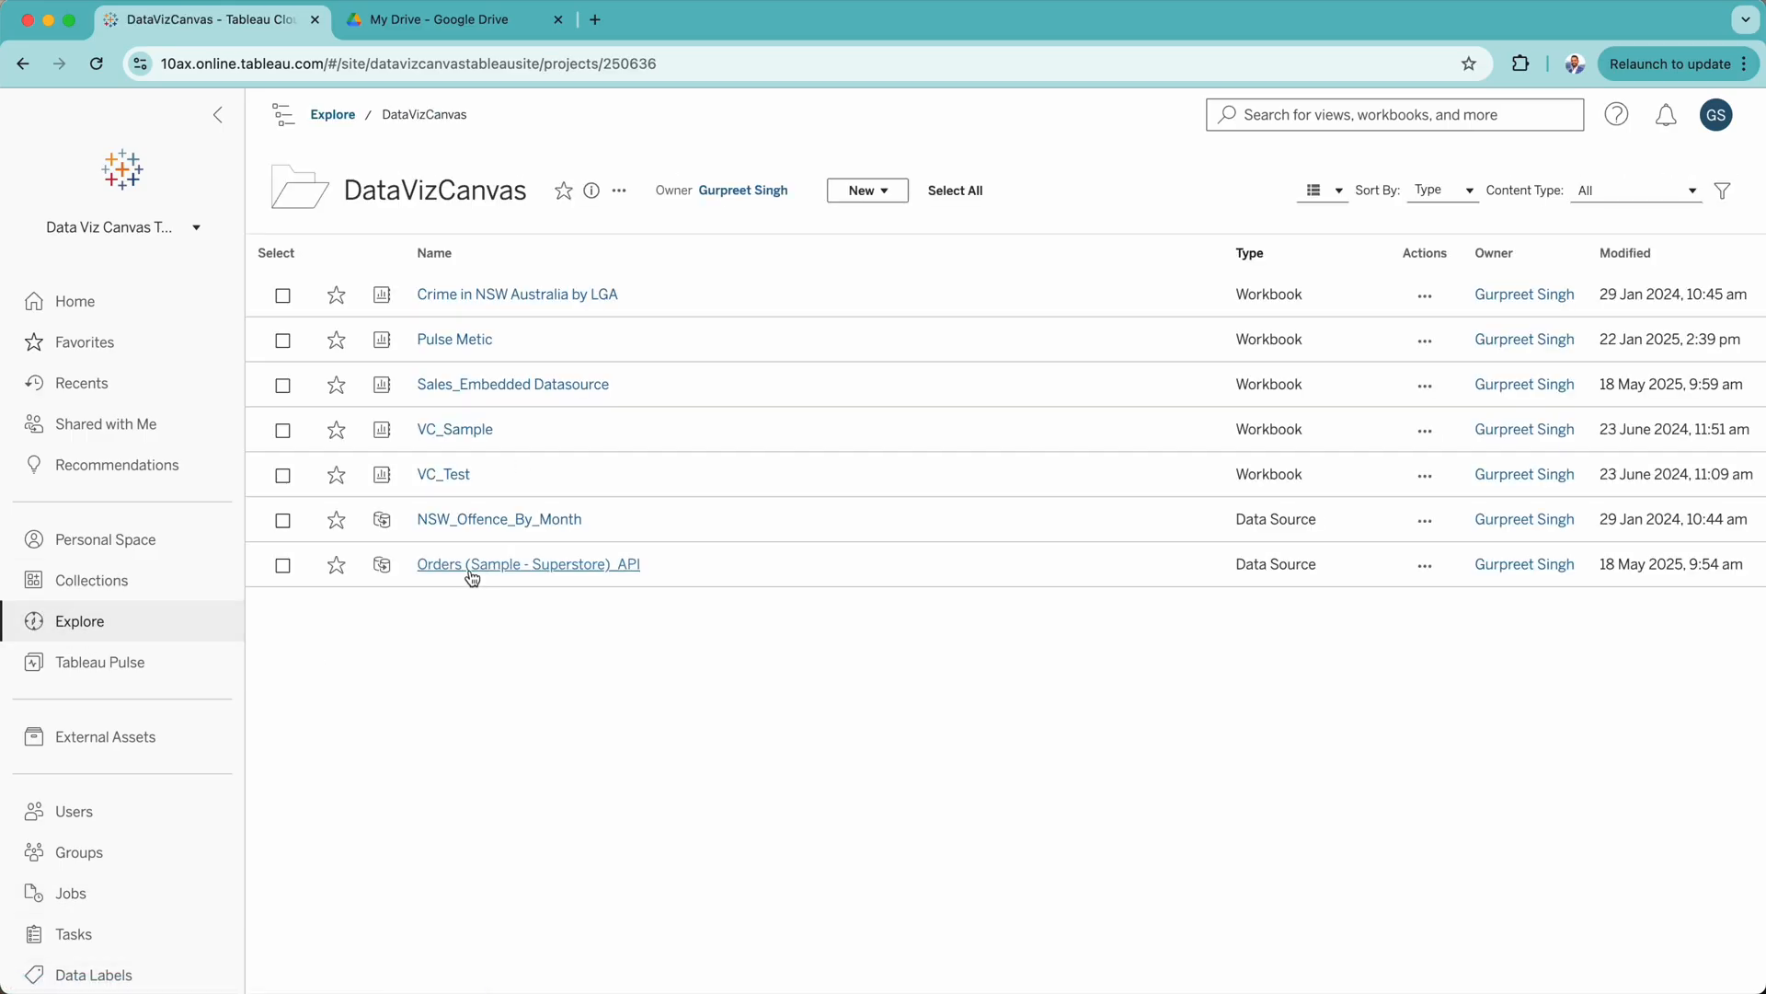
pyautogui.click(464, 565)
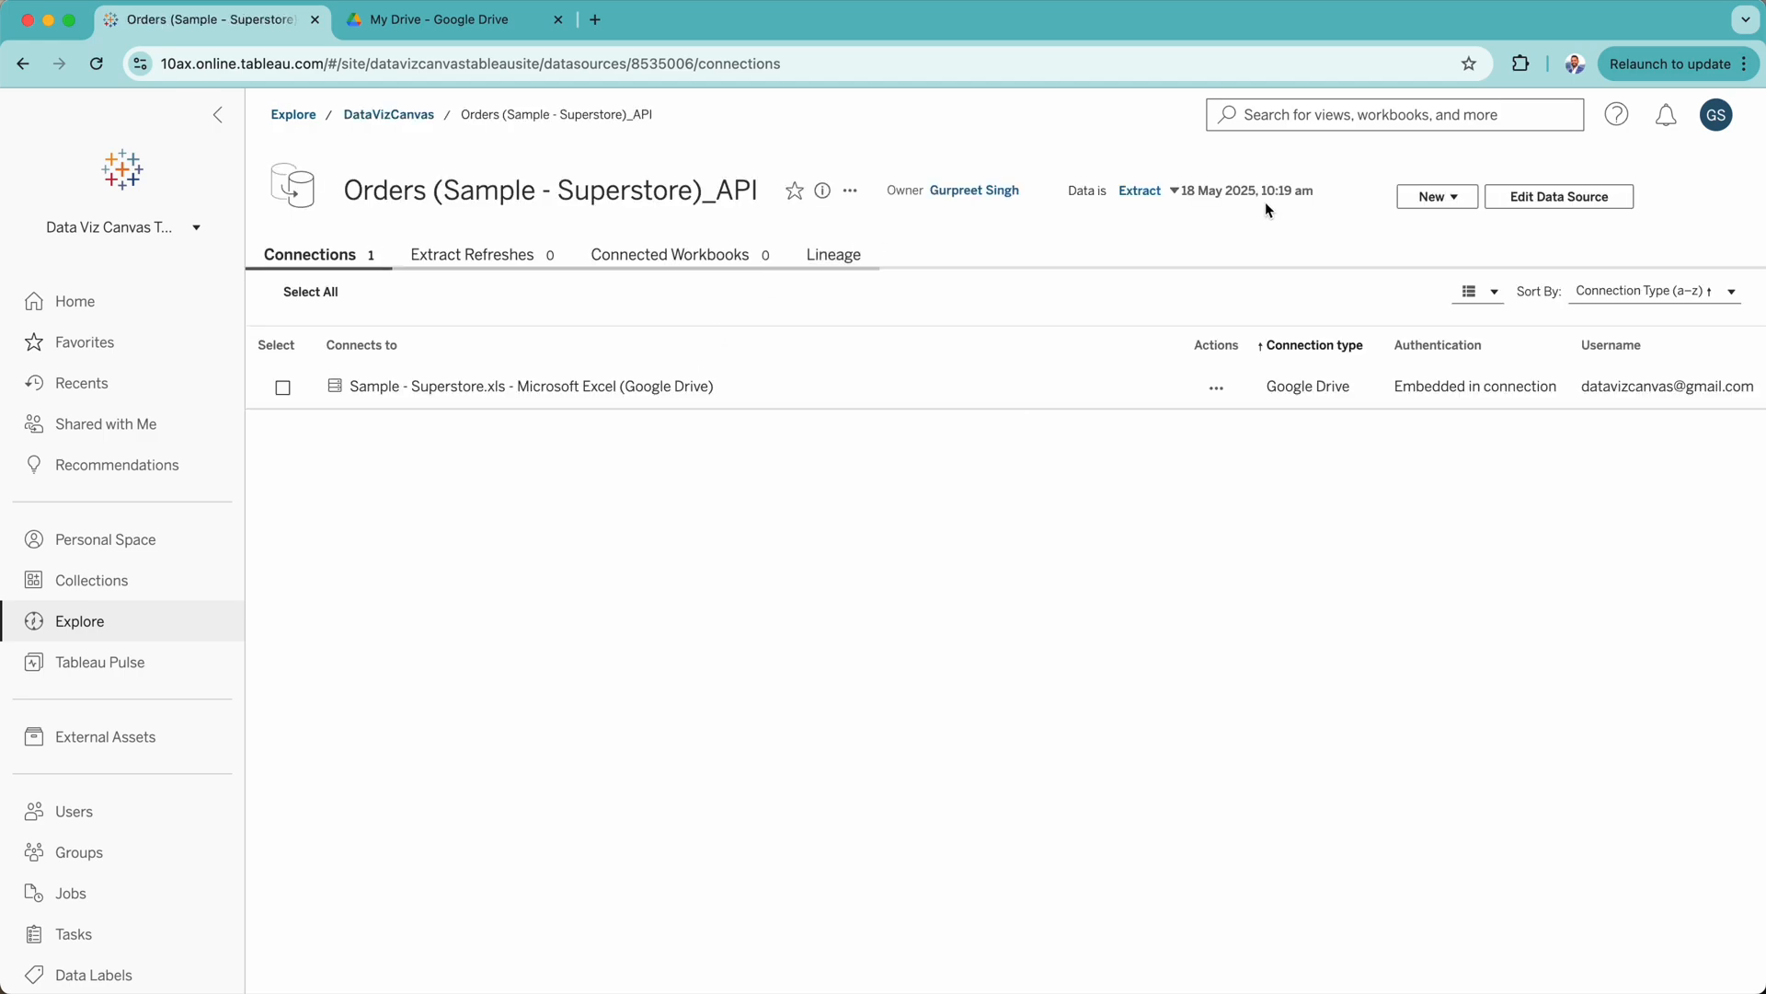
pyautogui.moveTo(1325, 197); pyautogui.dragTo(1261, 189)
# - Return to the DataVizCanvas project and open the Sales_Embedded Datasource workbook
pyautogui.click(397, 117)
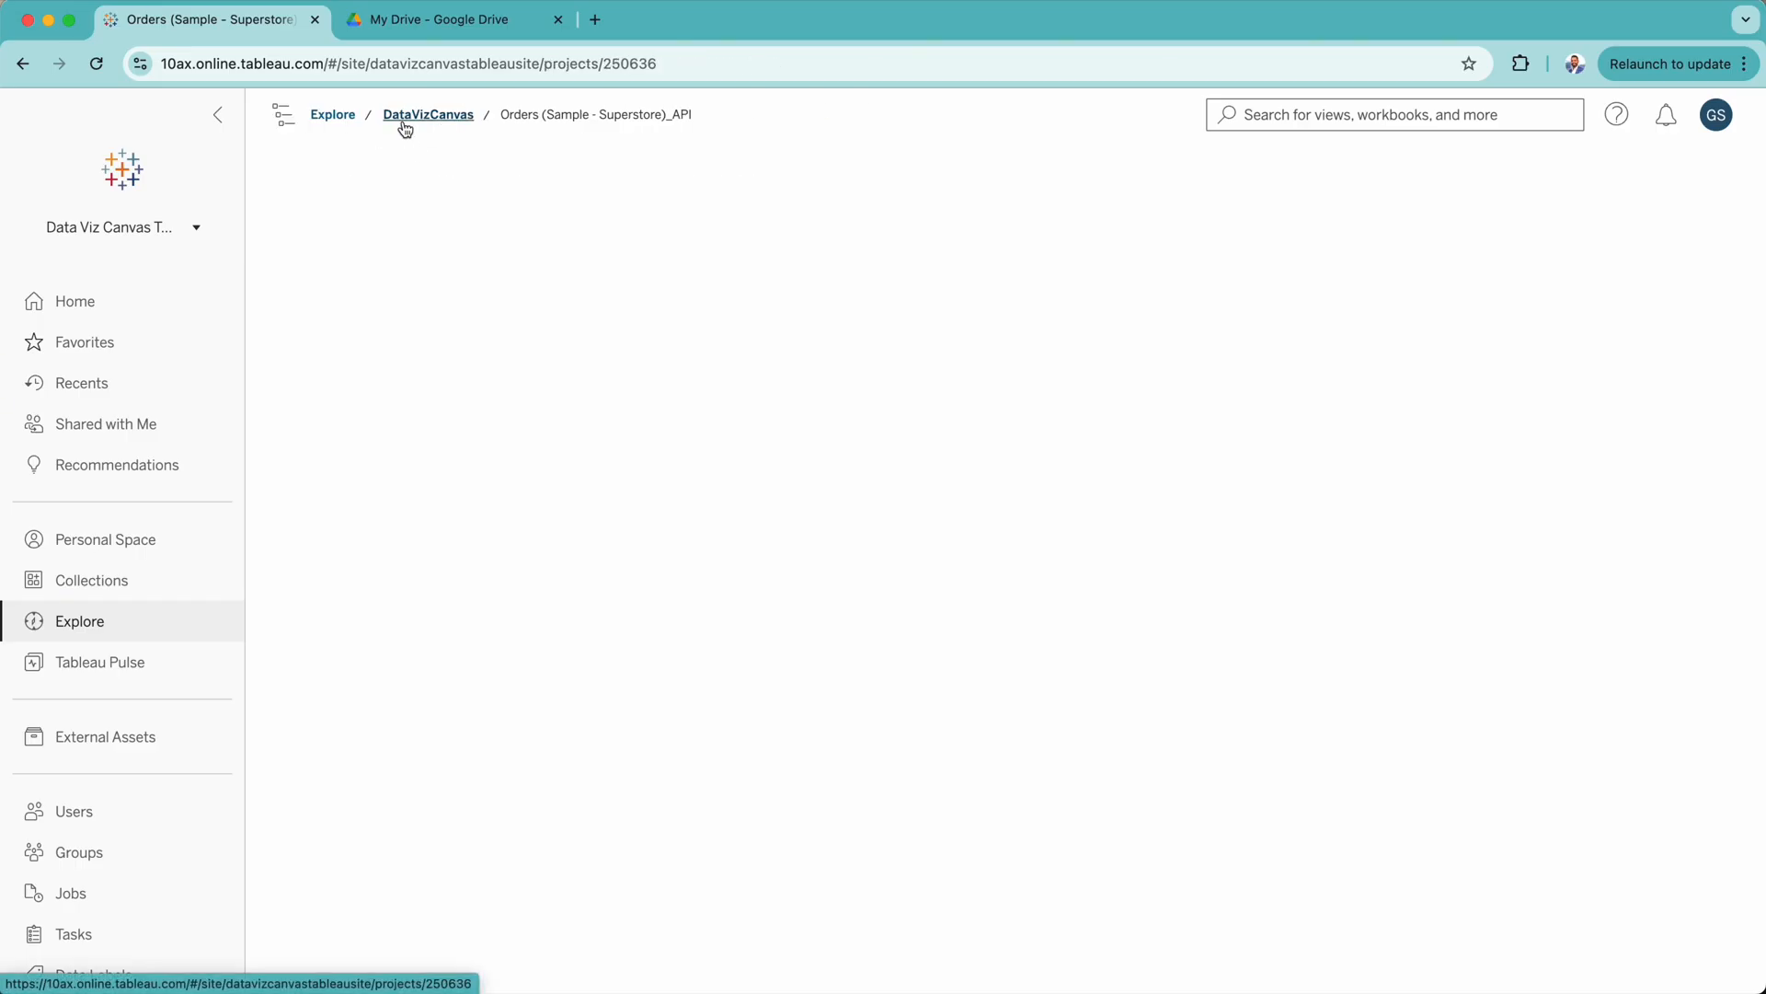
pyautogui.click(516, 384)
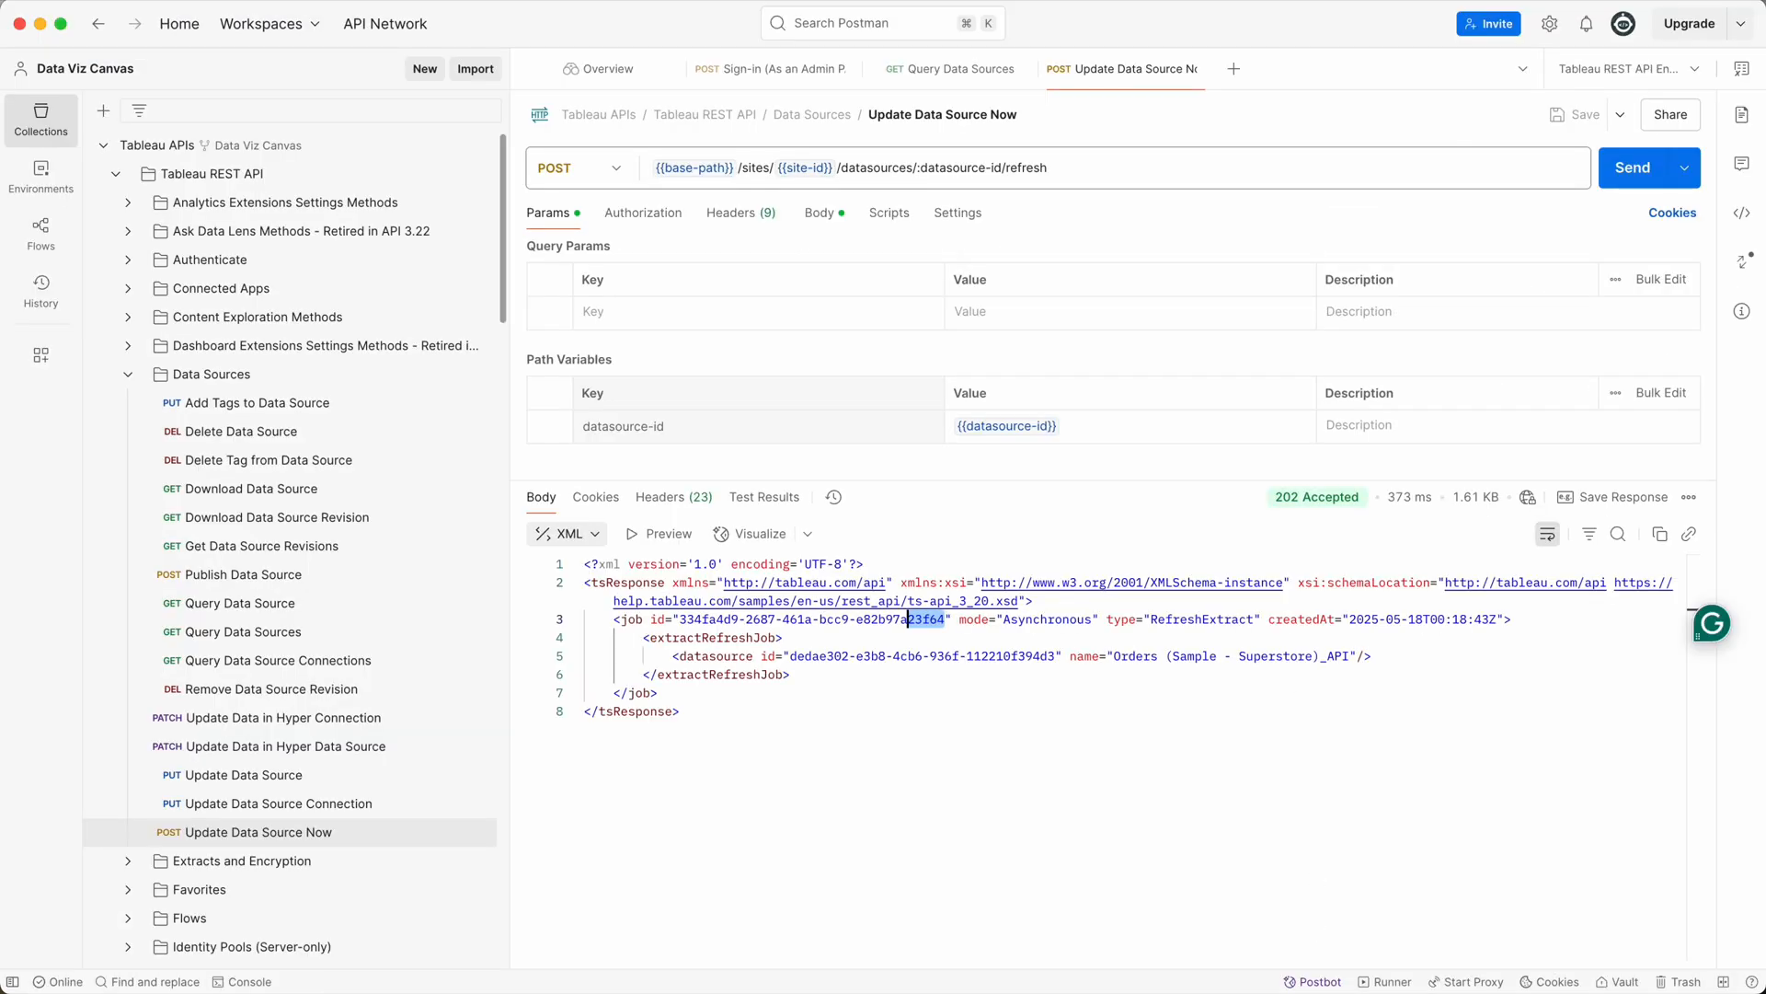
# - Open the Query Workbooks for Site request in the Workbooks and Views folder and send it
pyautogui.click(128, 374)
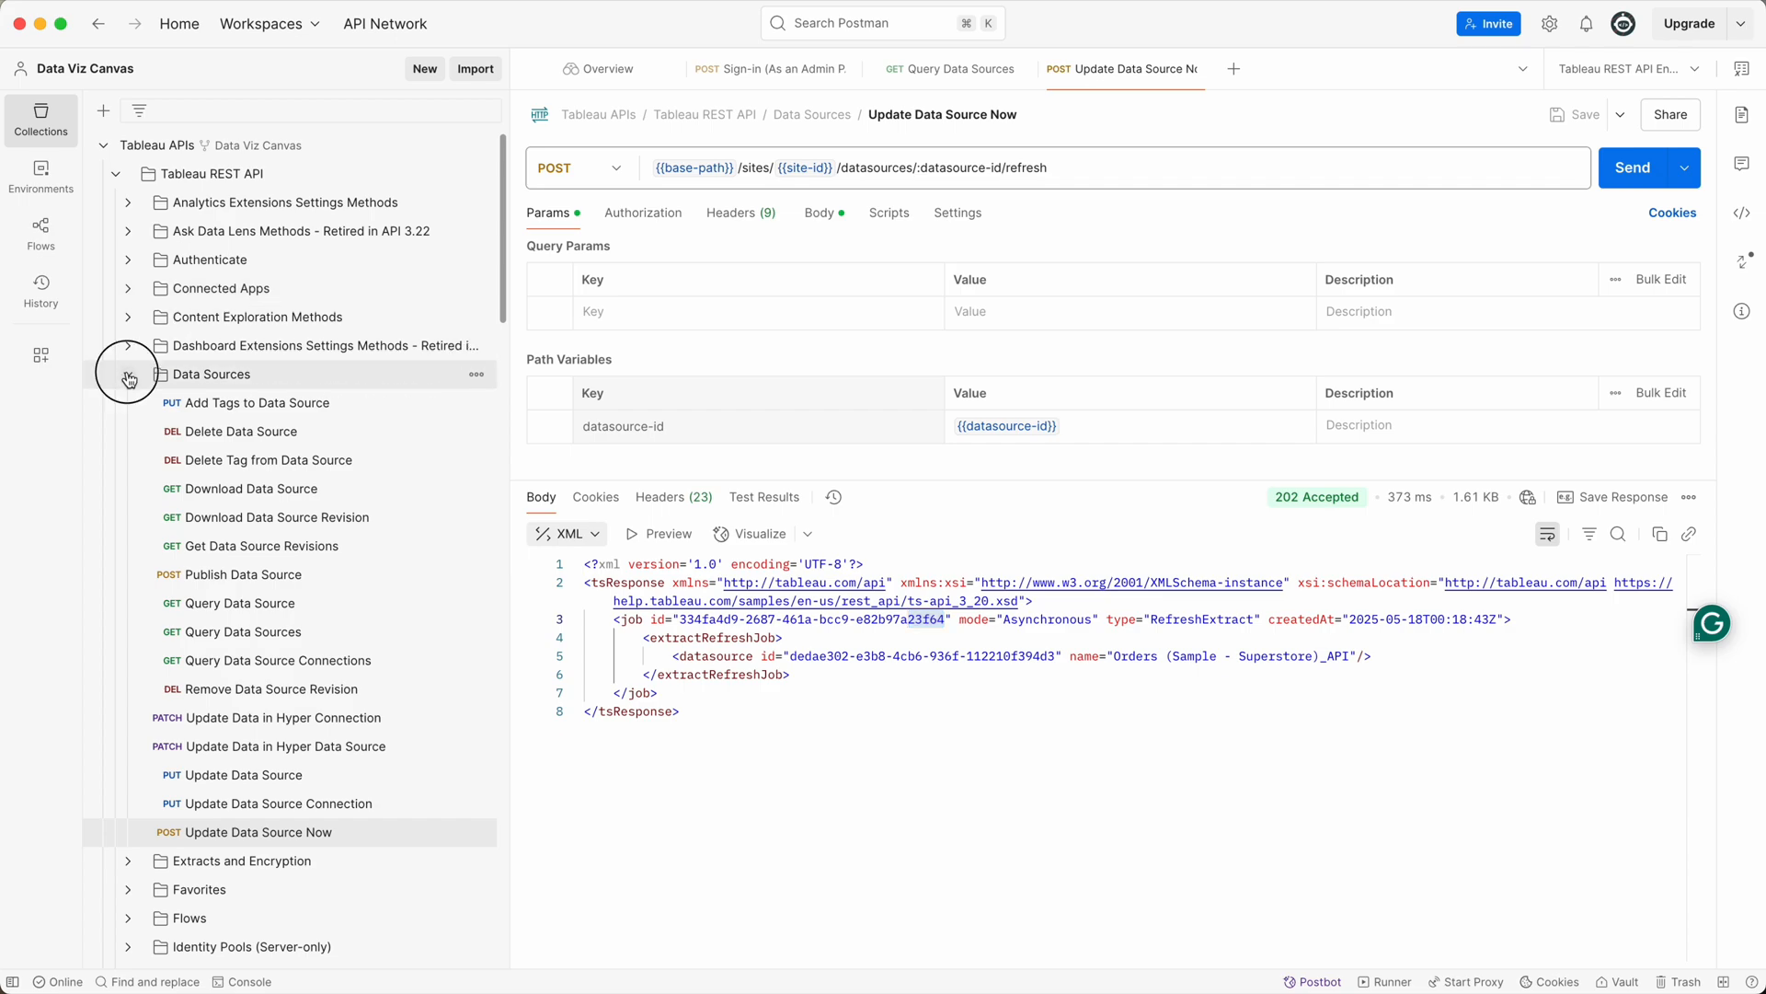
pyautogui.scroll(-5, 190, 699)
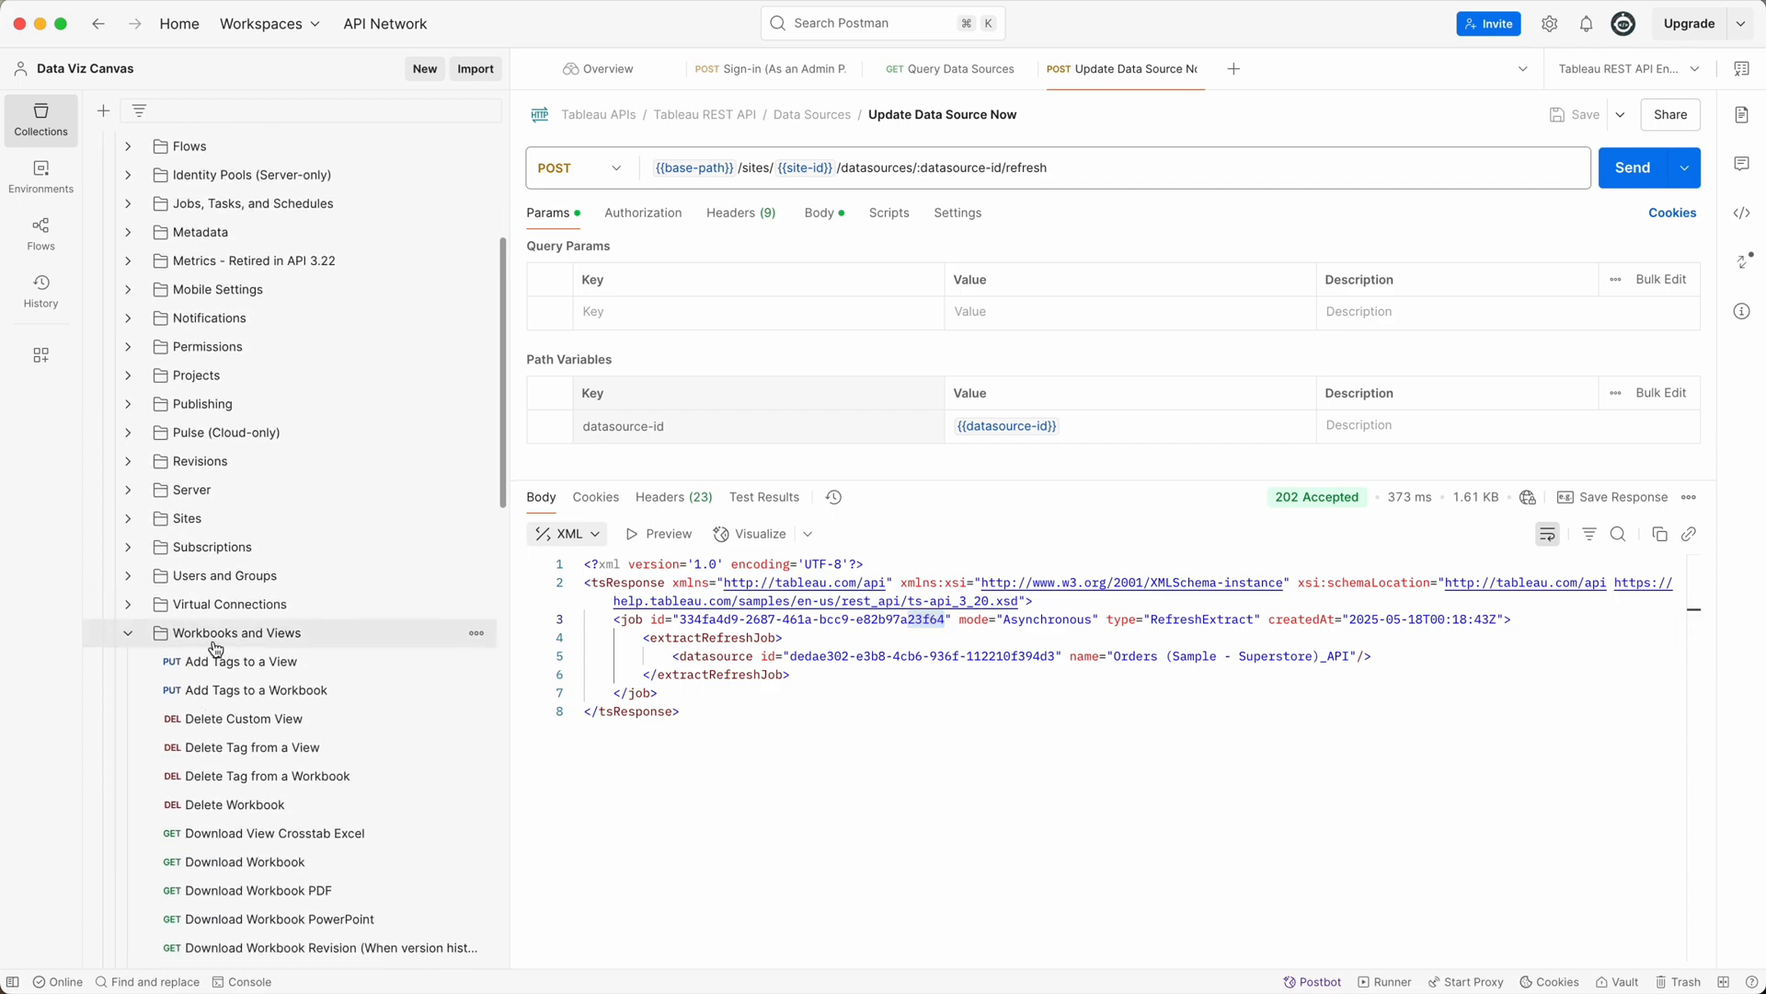
pyautogui.scroll(-11, 276, 747)
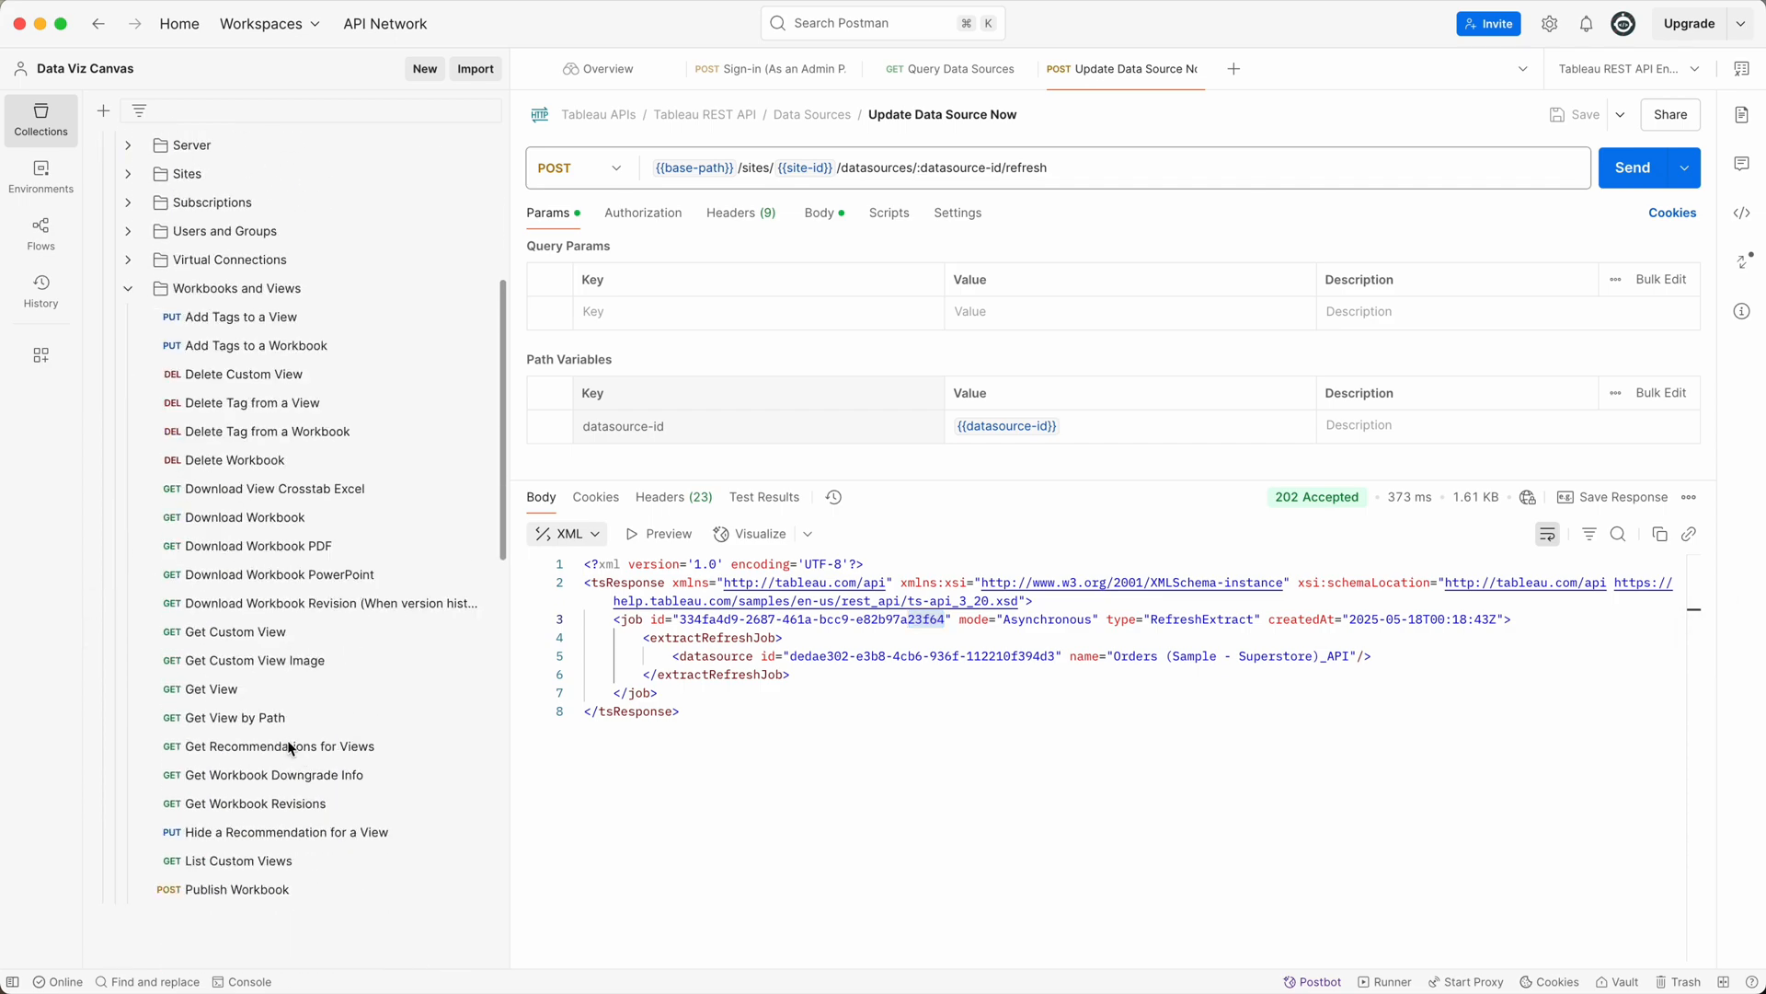
pyautogui.scroll(-2, 291, 748)
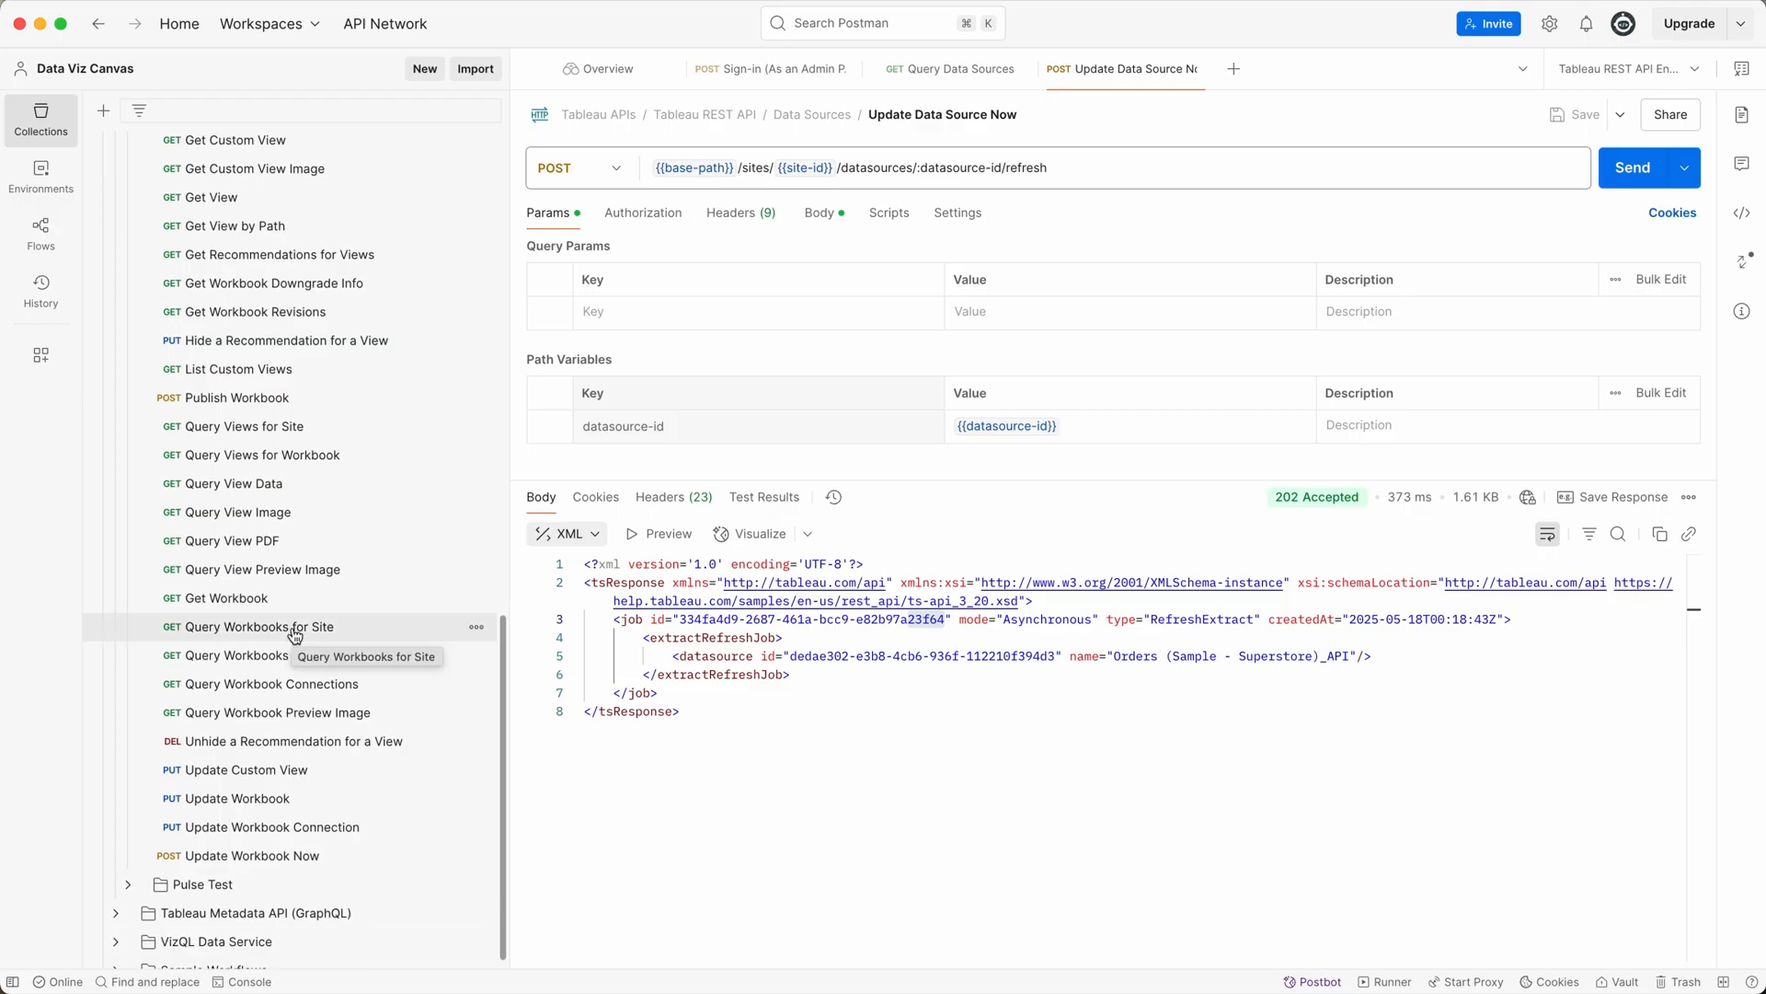
pyautogui.click(294, 633)
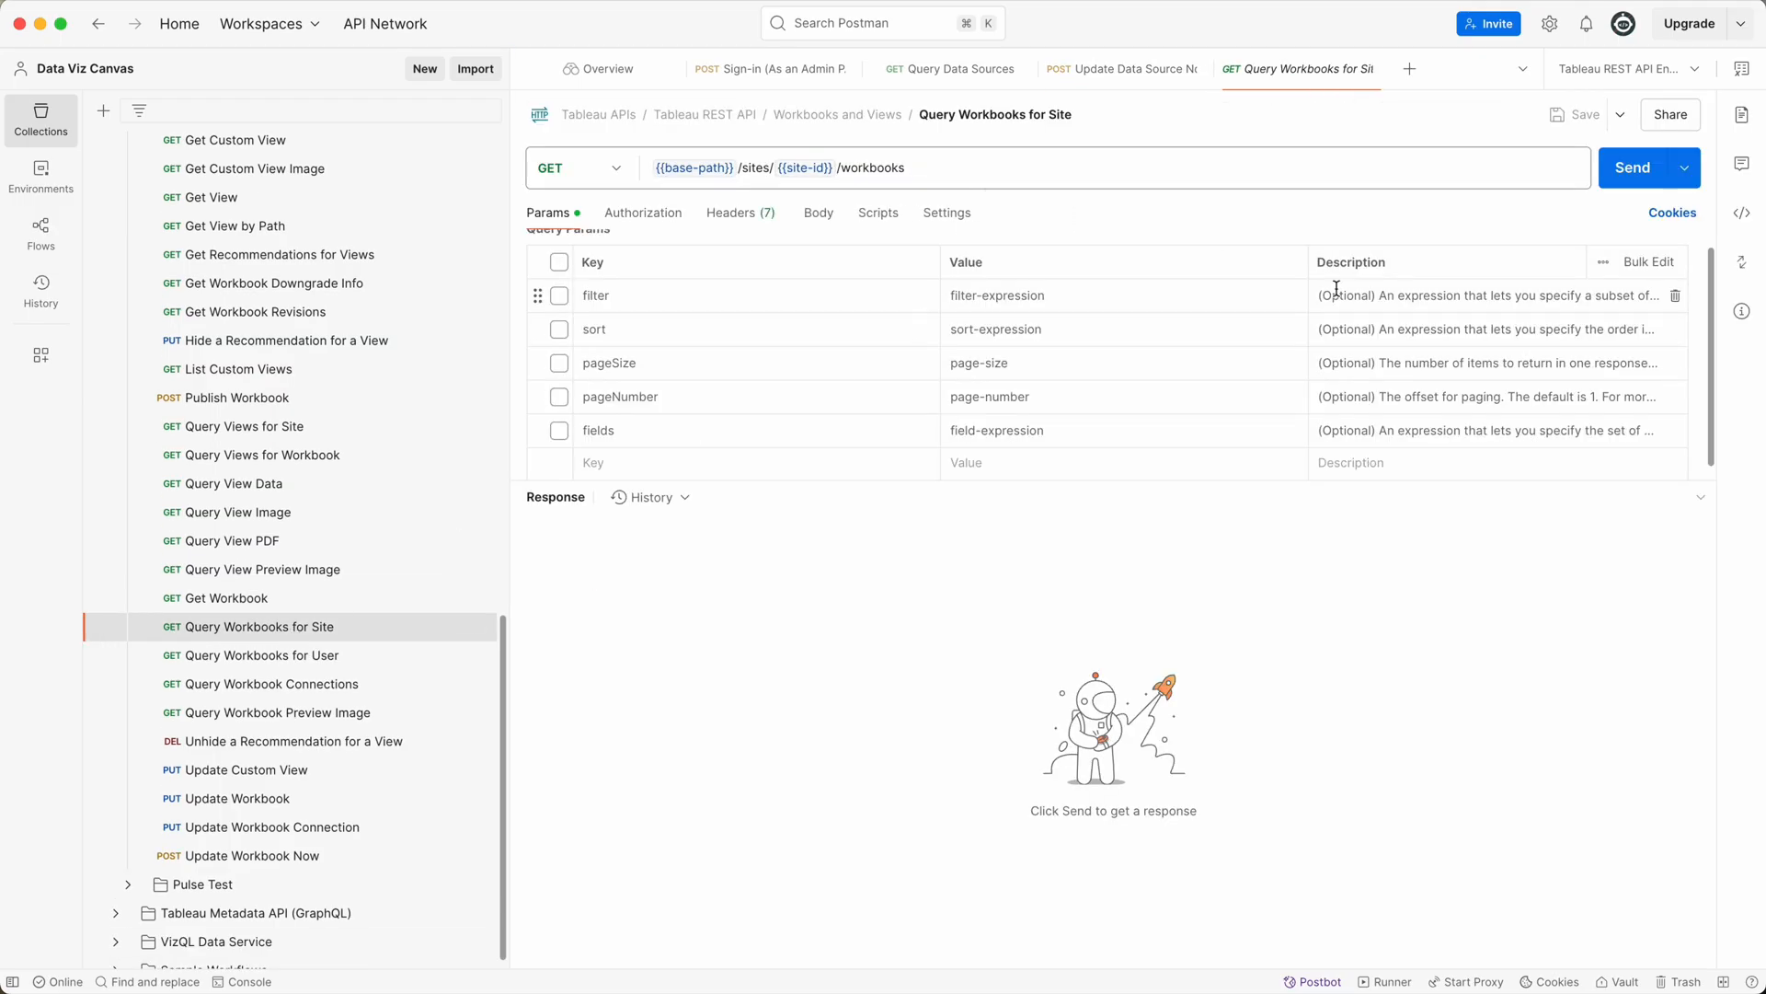
pyautogui.click(1630, 177)
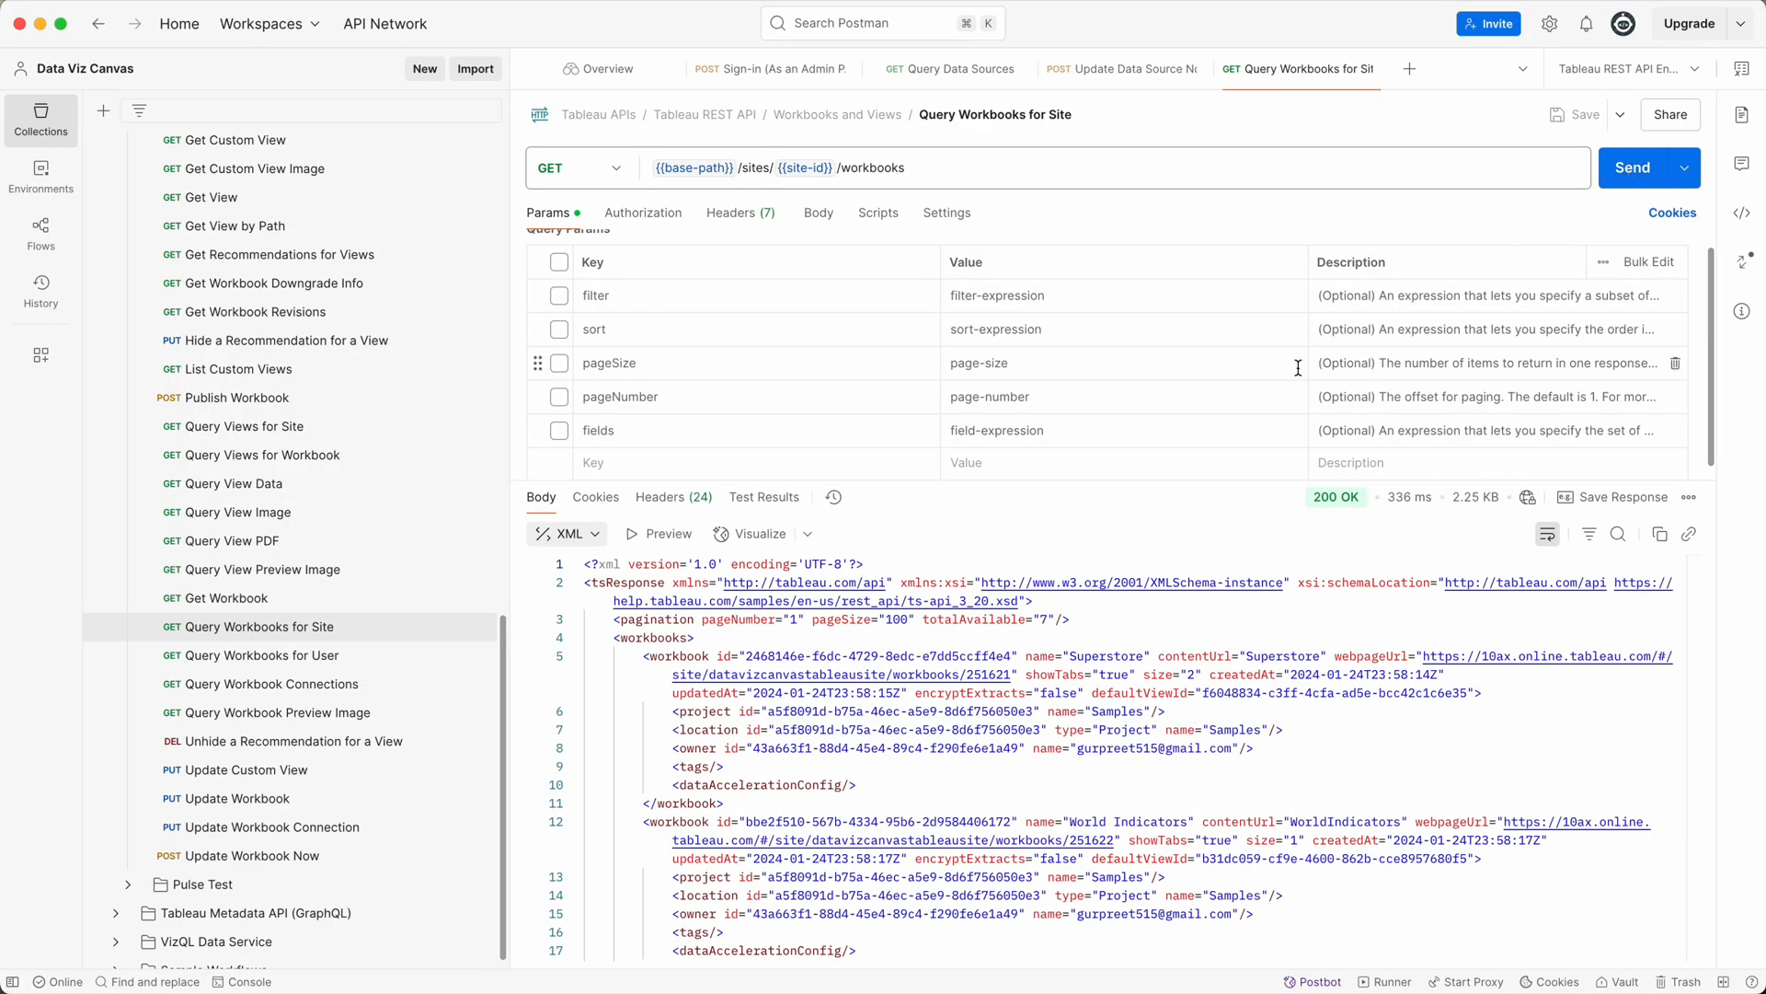
# - Find the Sales_Embedded Datasource workbook in the response and store its id in the workbook-id environment variable
pyautogui.scroll(-4, 1253, 745)
pyautogui.scroll(-8, 1253, 745)
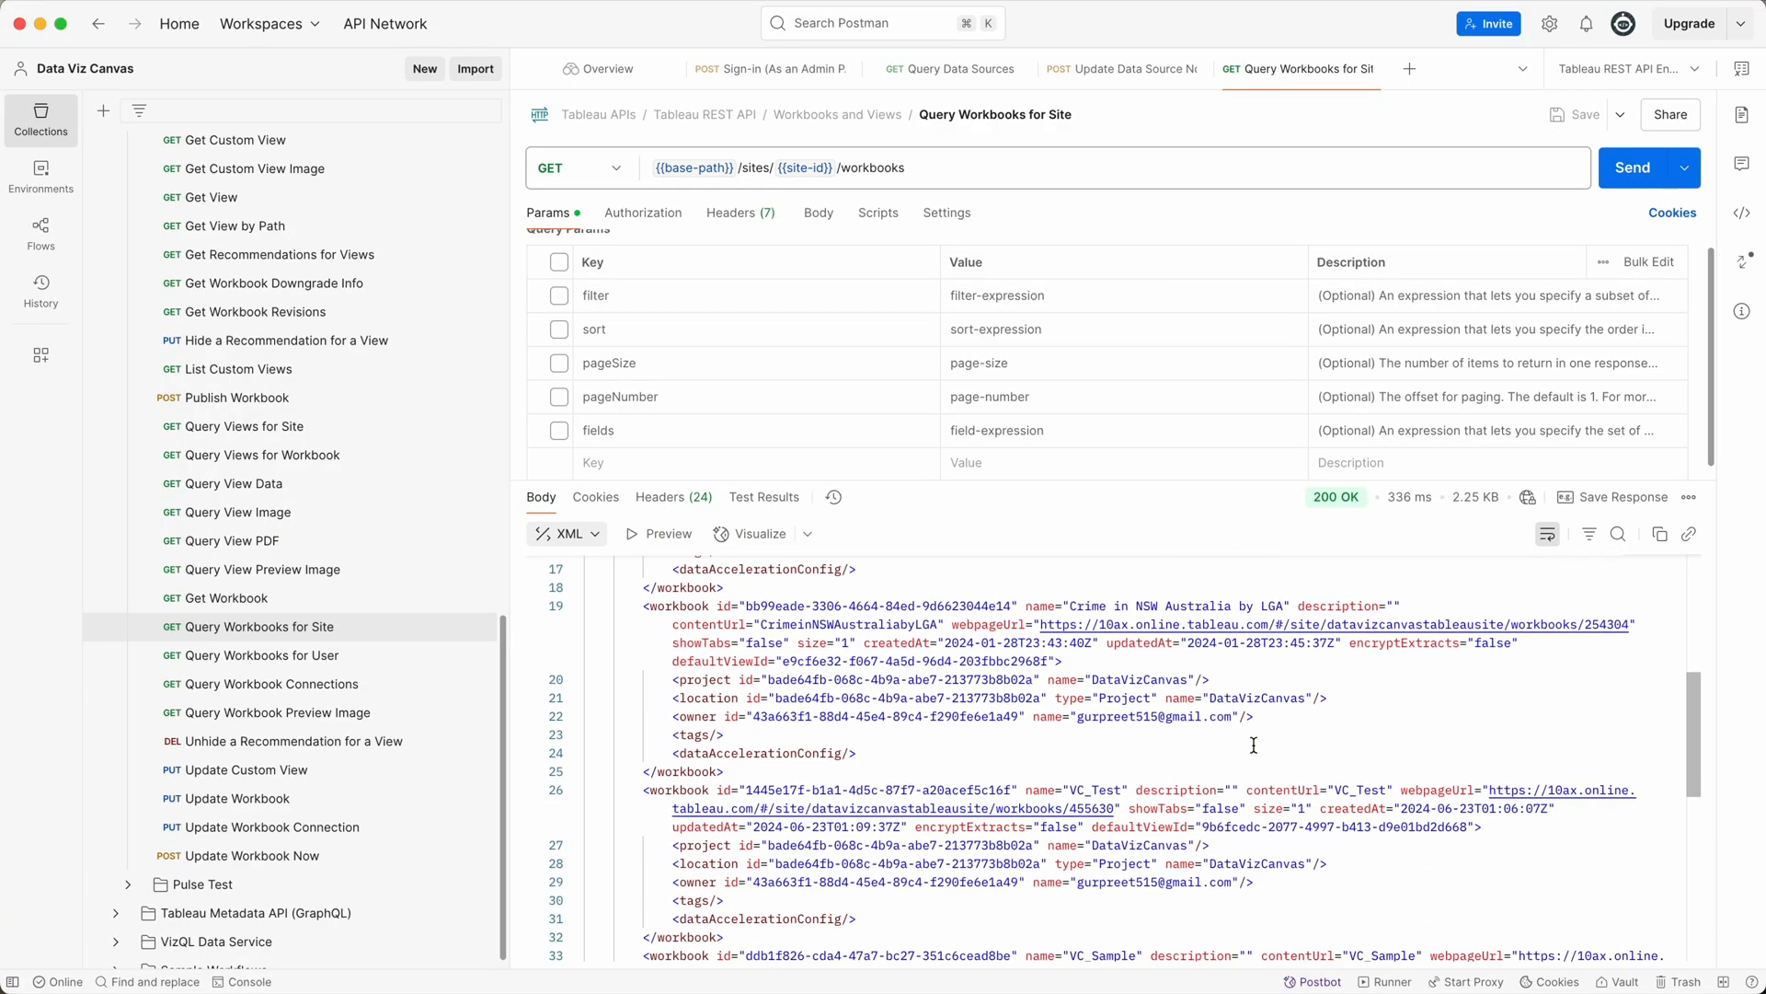
pyautogui.scroll(-10, 1253, 745)
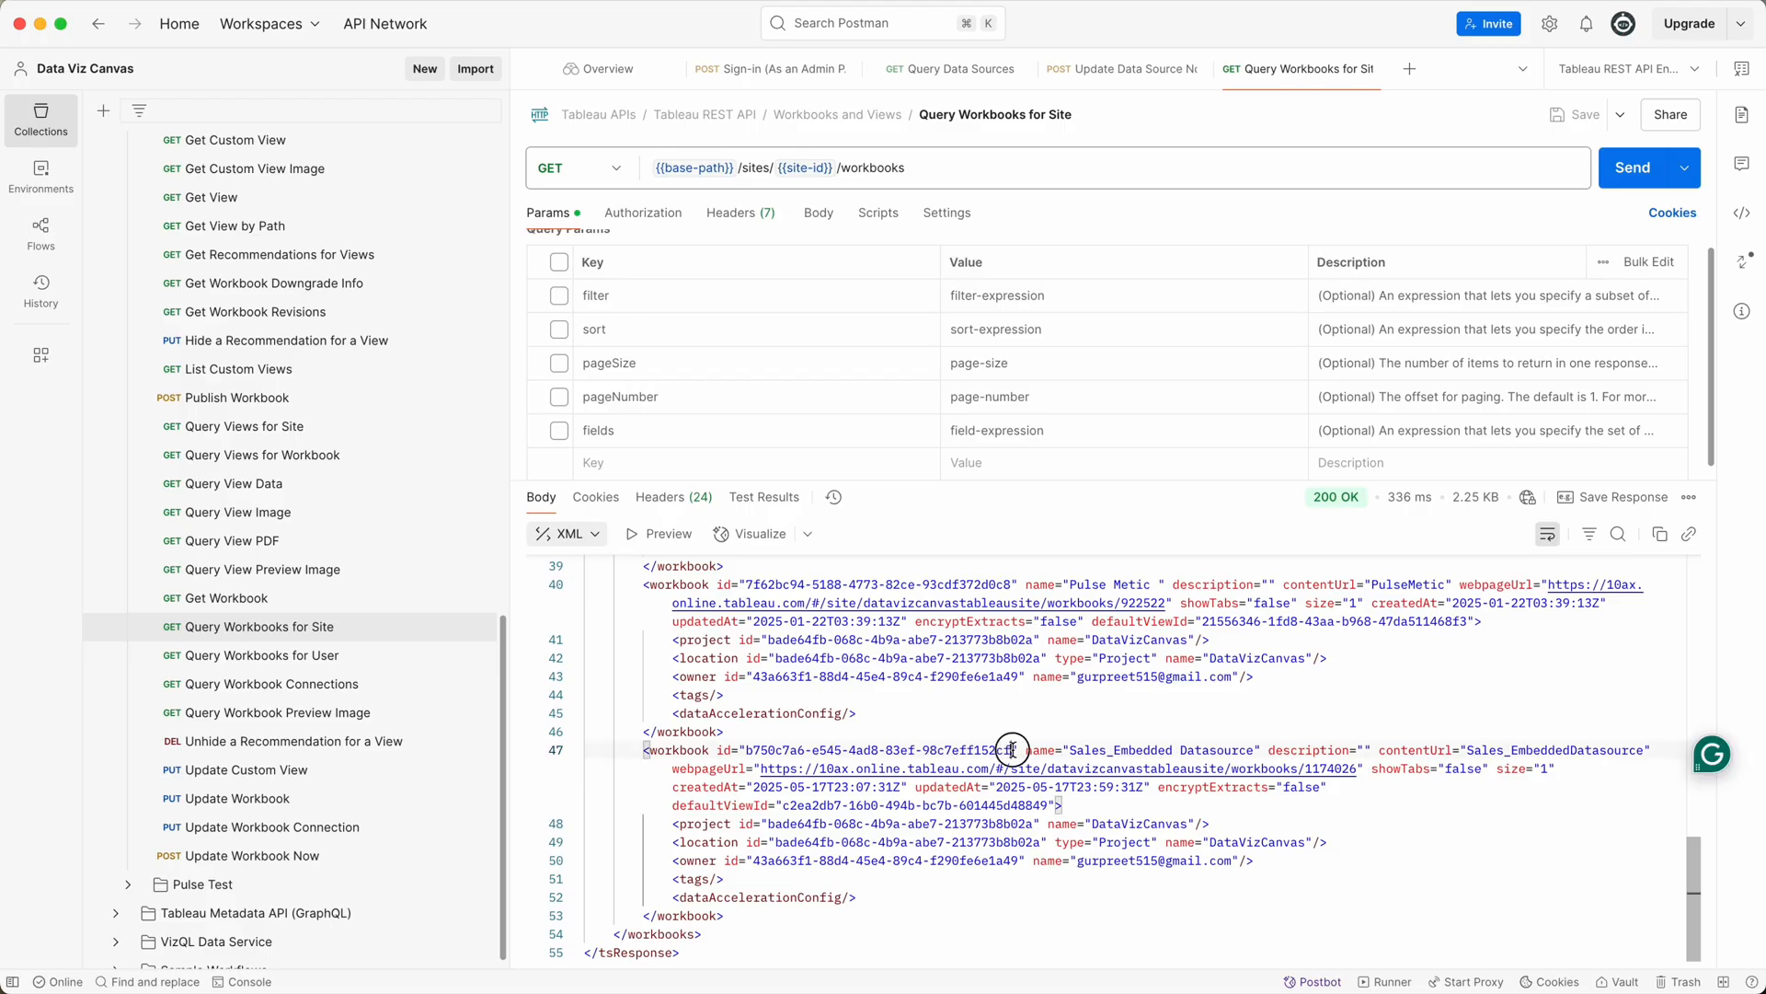
pyautogui.moveTo(1012, 750); pyautogui.dragTo(745, 748)
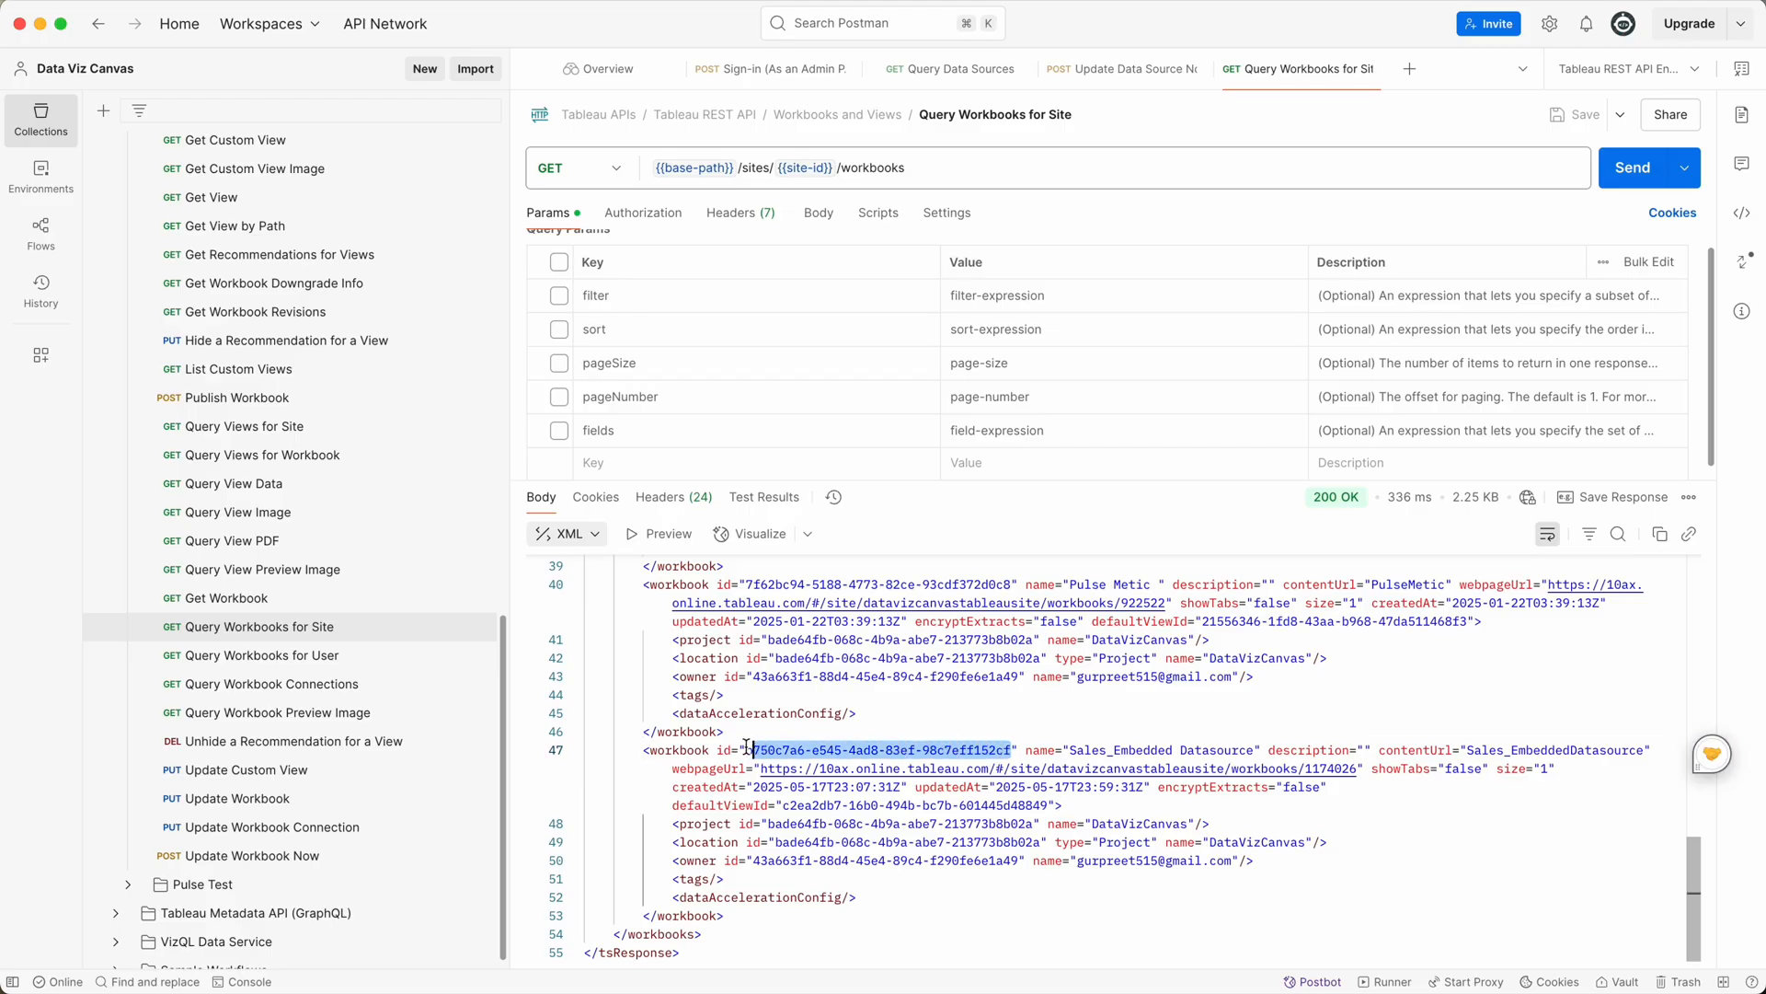
pyautogui.rightClick(805, 752)
pyautogui.click(829, 768)
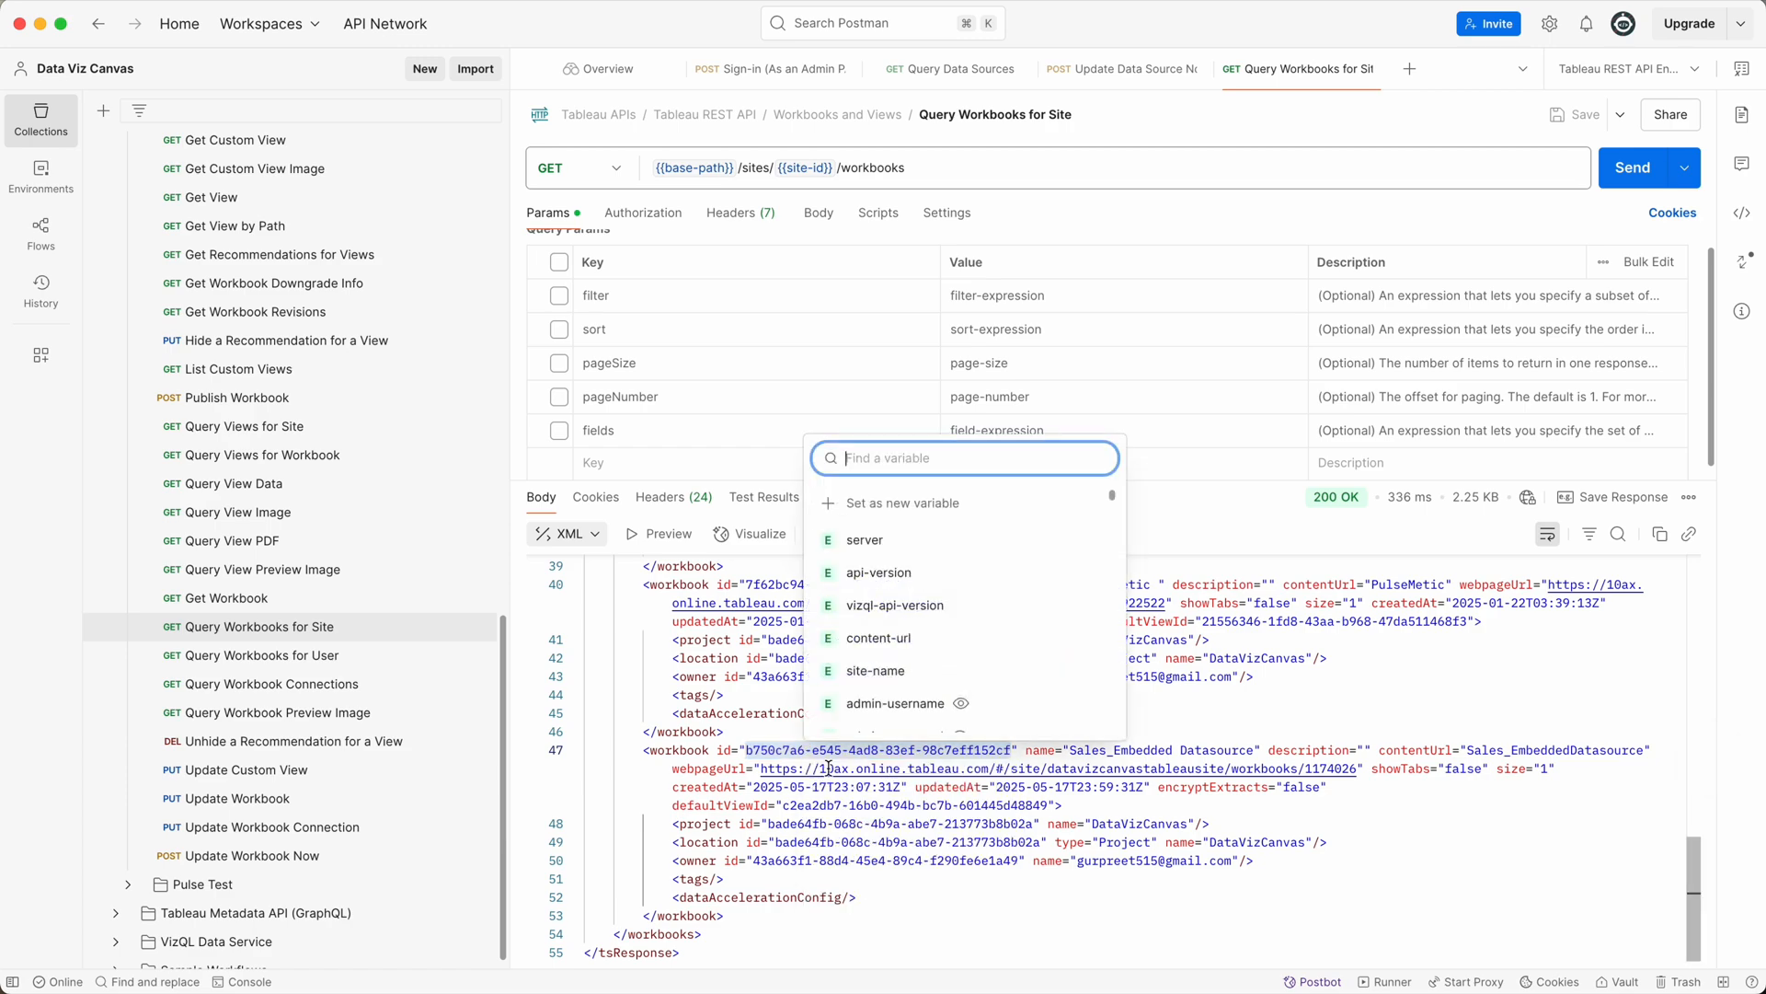
pyautogui.write('wor')
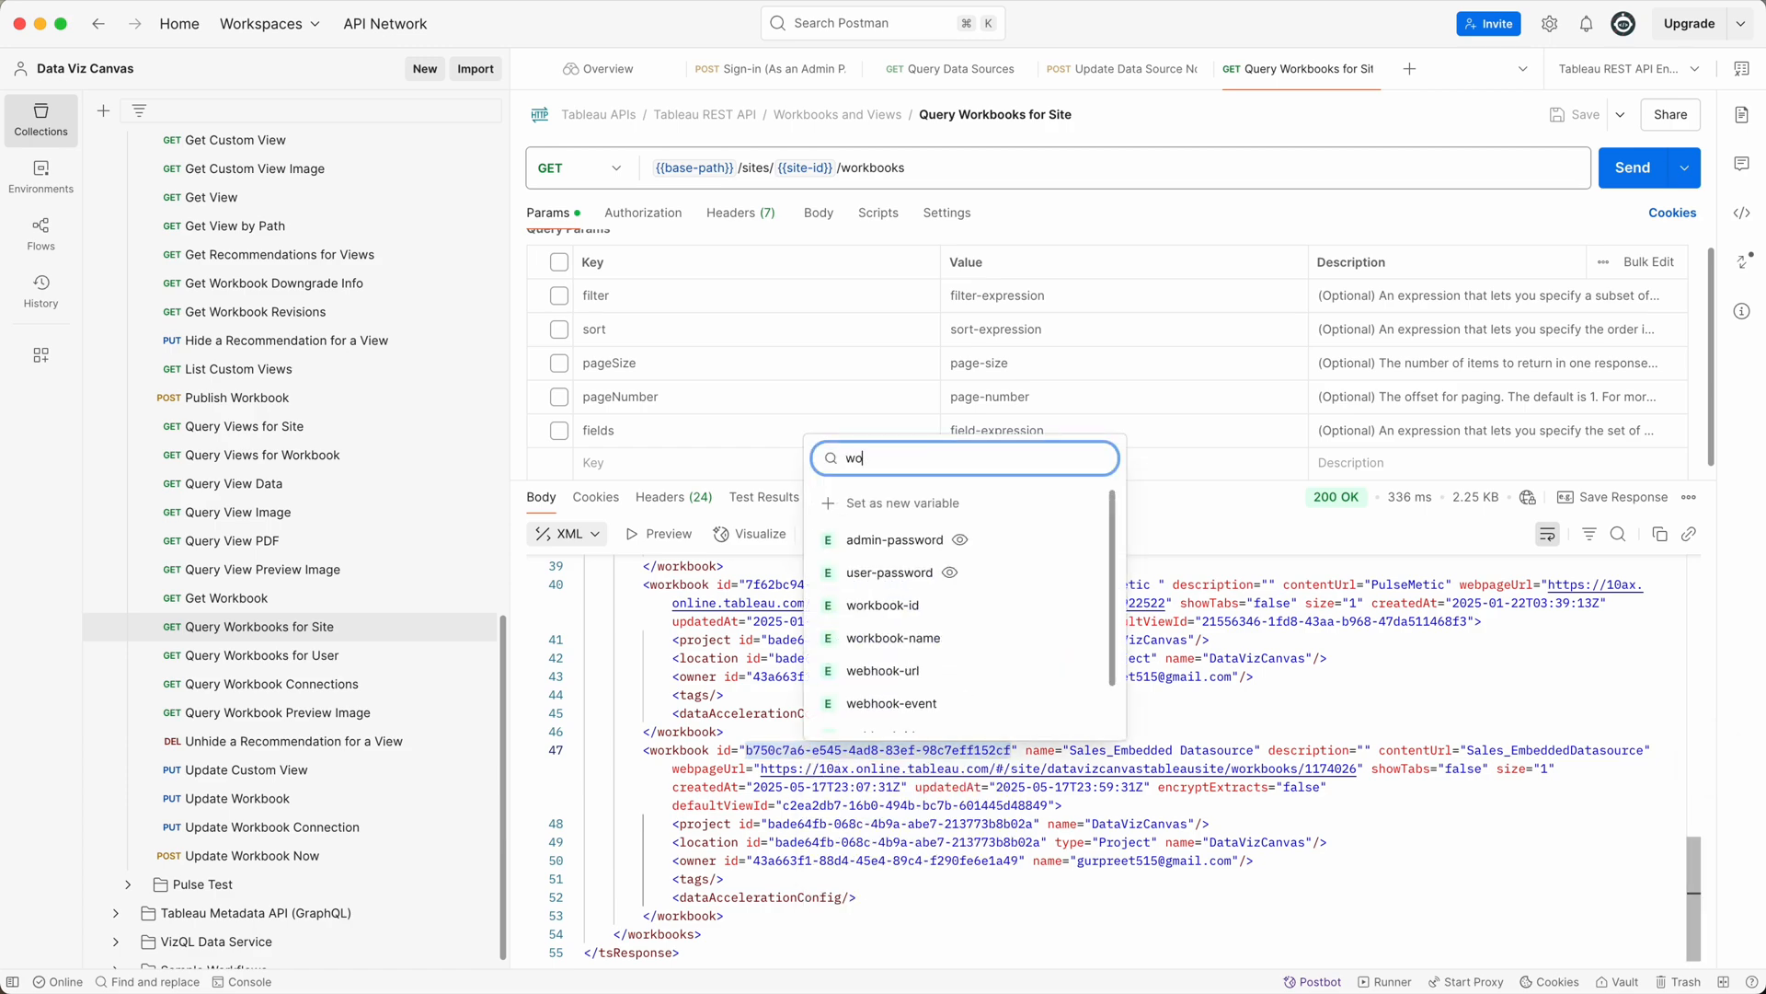
pyautogui.click(906, 604)
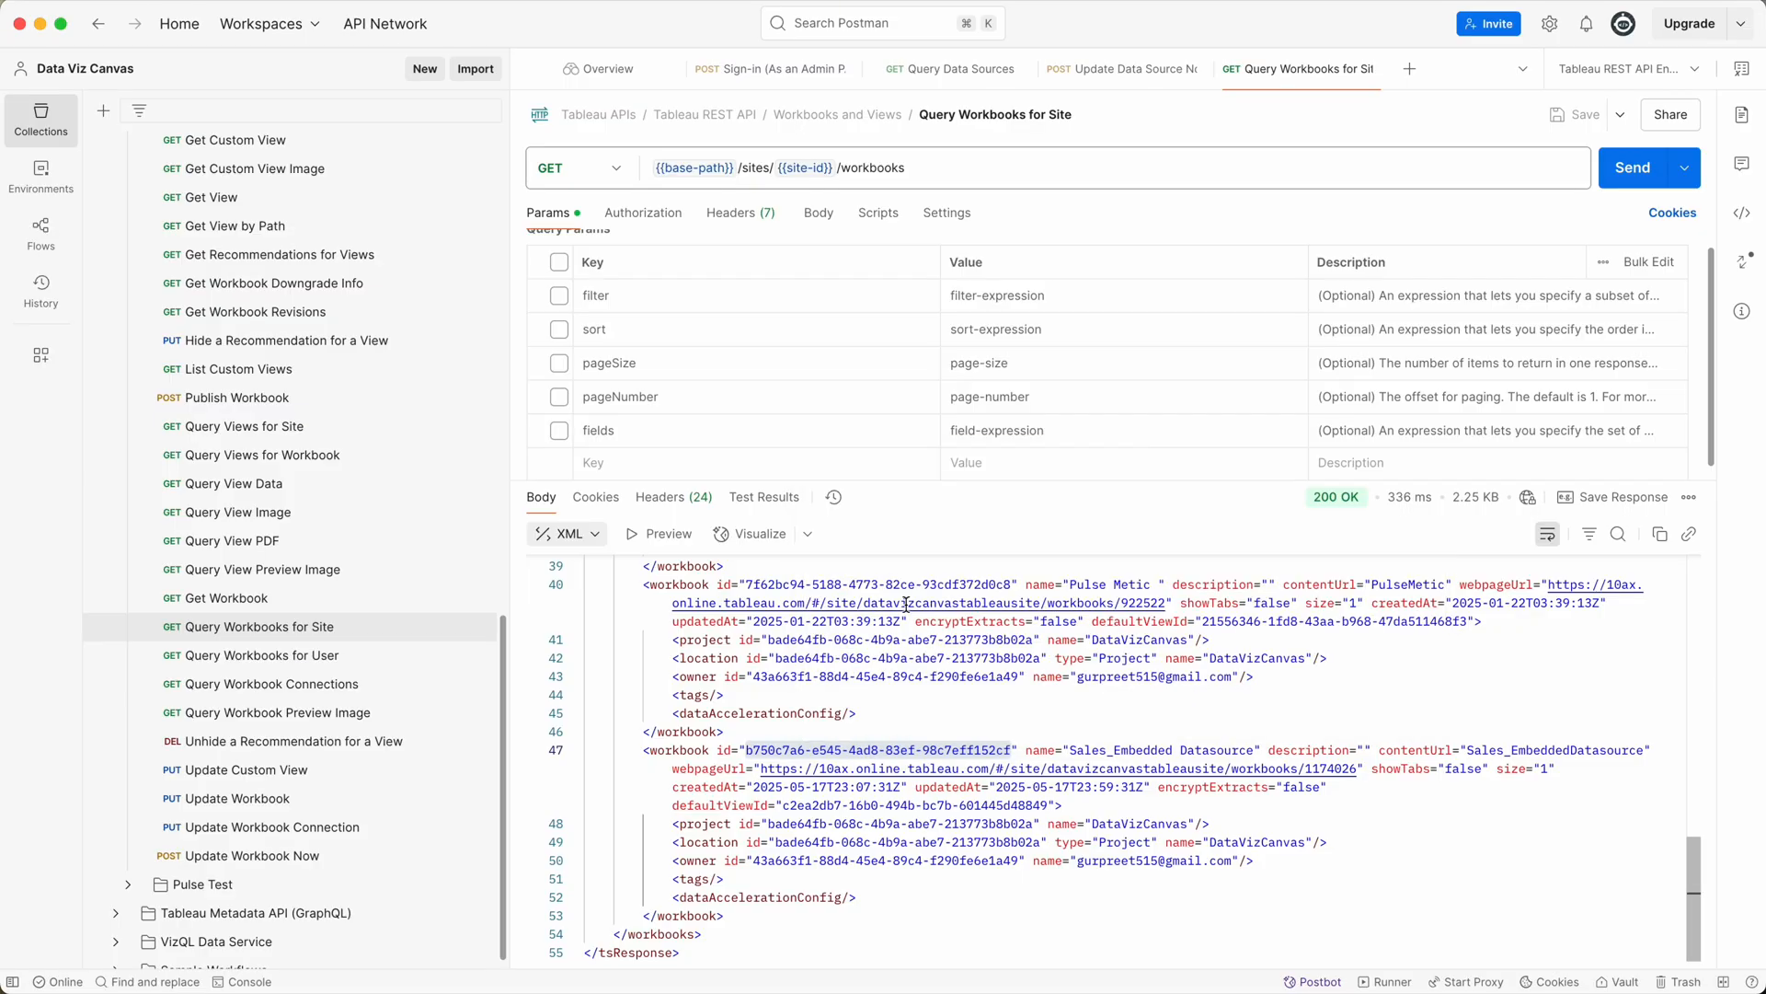
# - Open the Update Workbook Now request, check its workbook-id path variable and send the request to refresh the extract
pyautogui.click(300, 857)
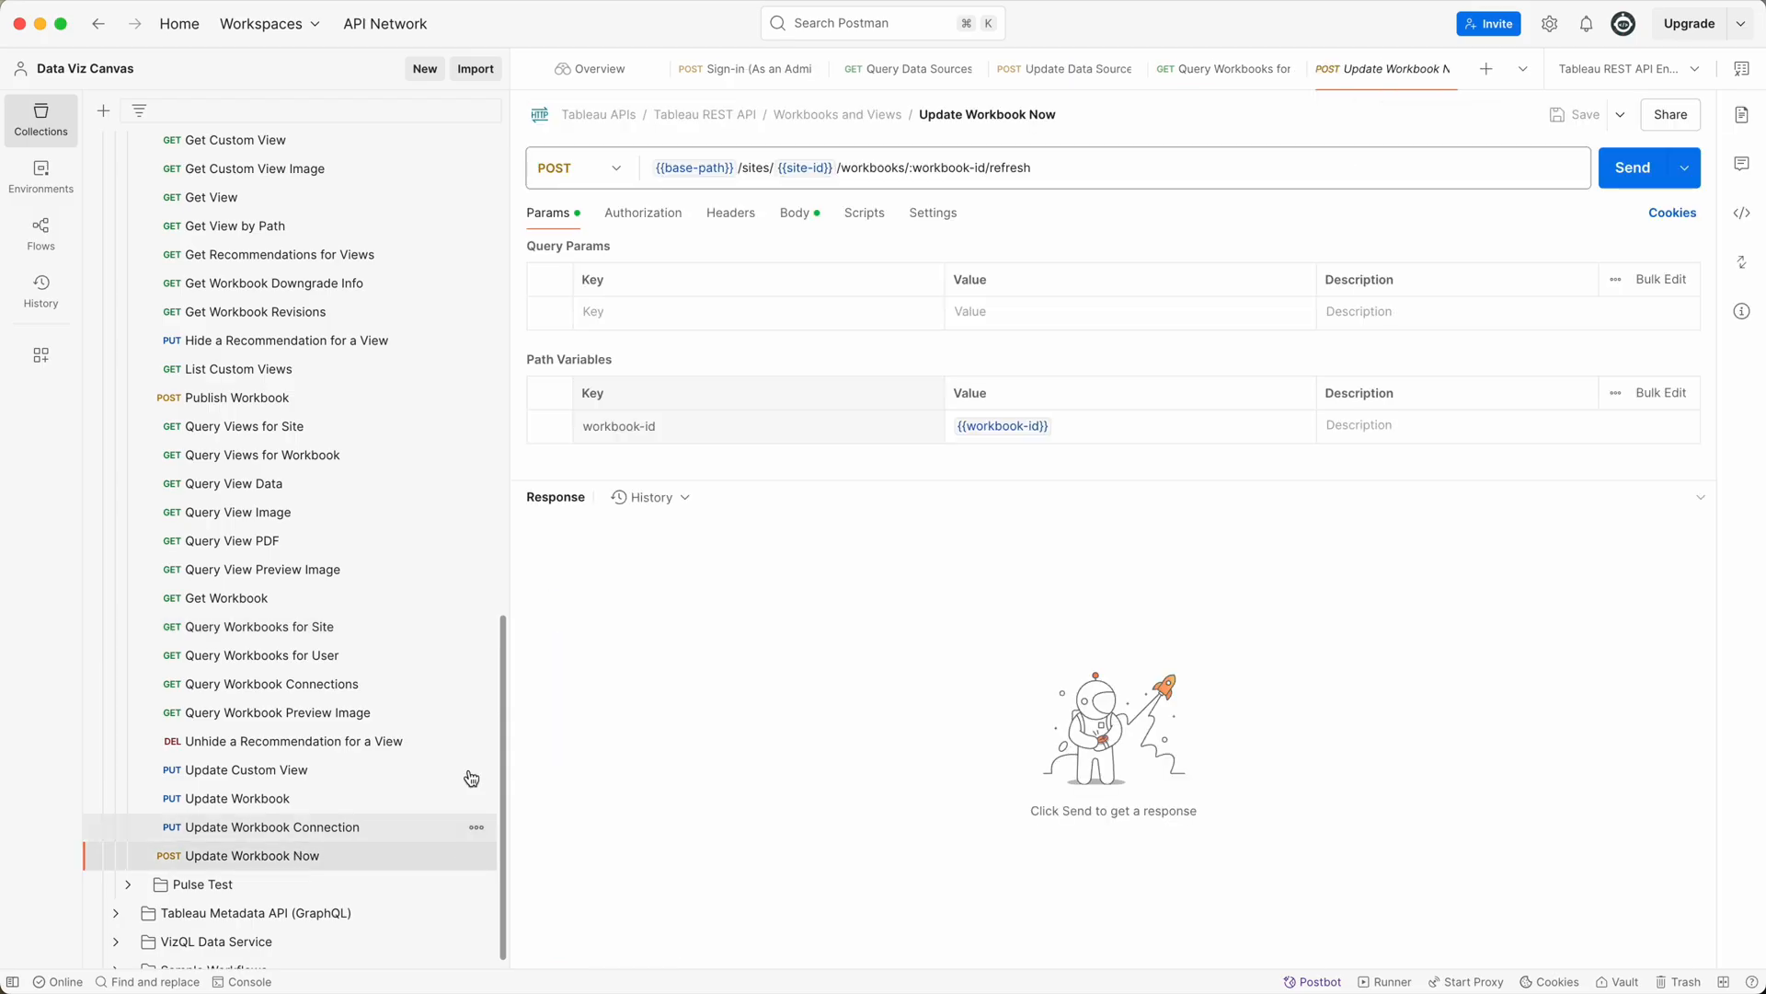
pyautogui.moveTo(1003, 423)
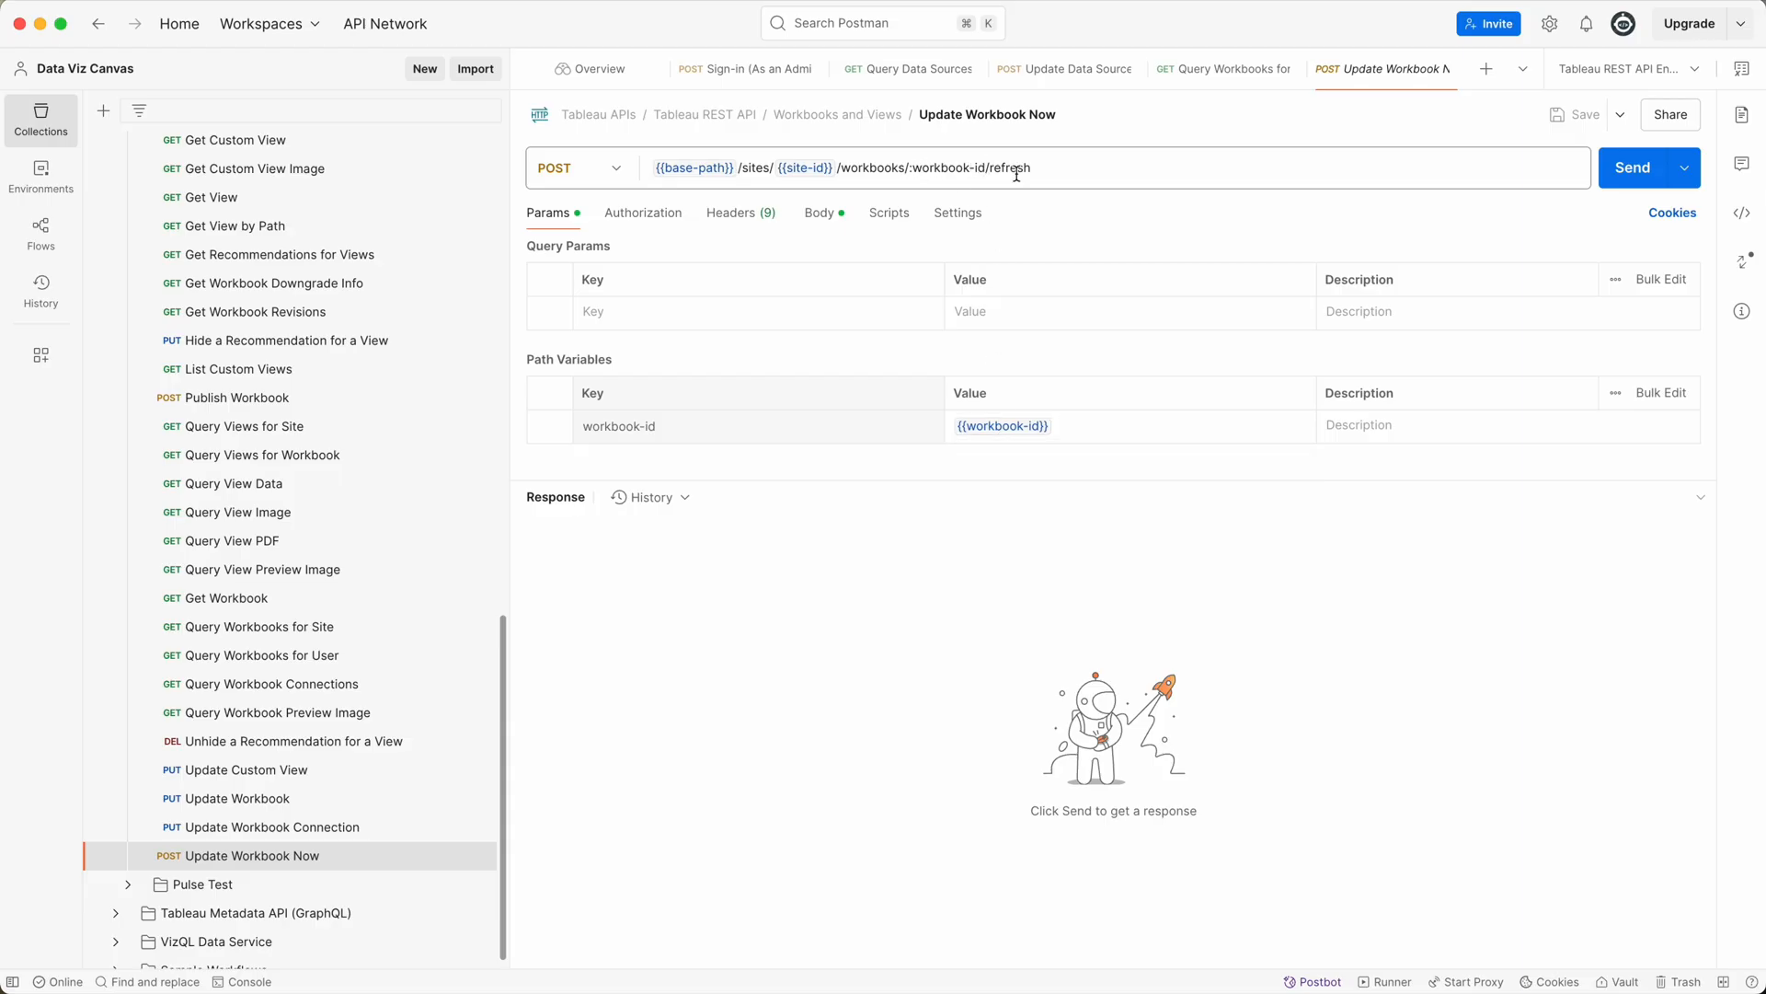
pyautogui.click(1628, 176)
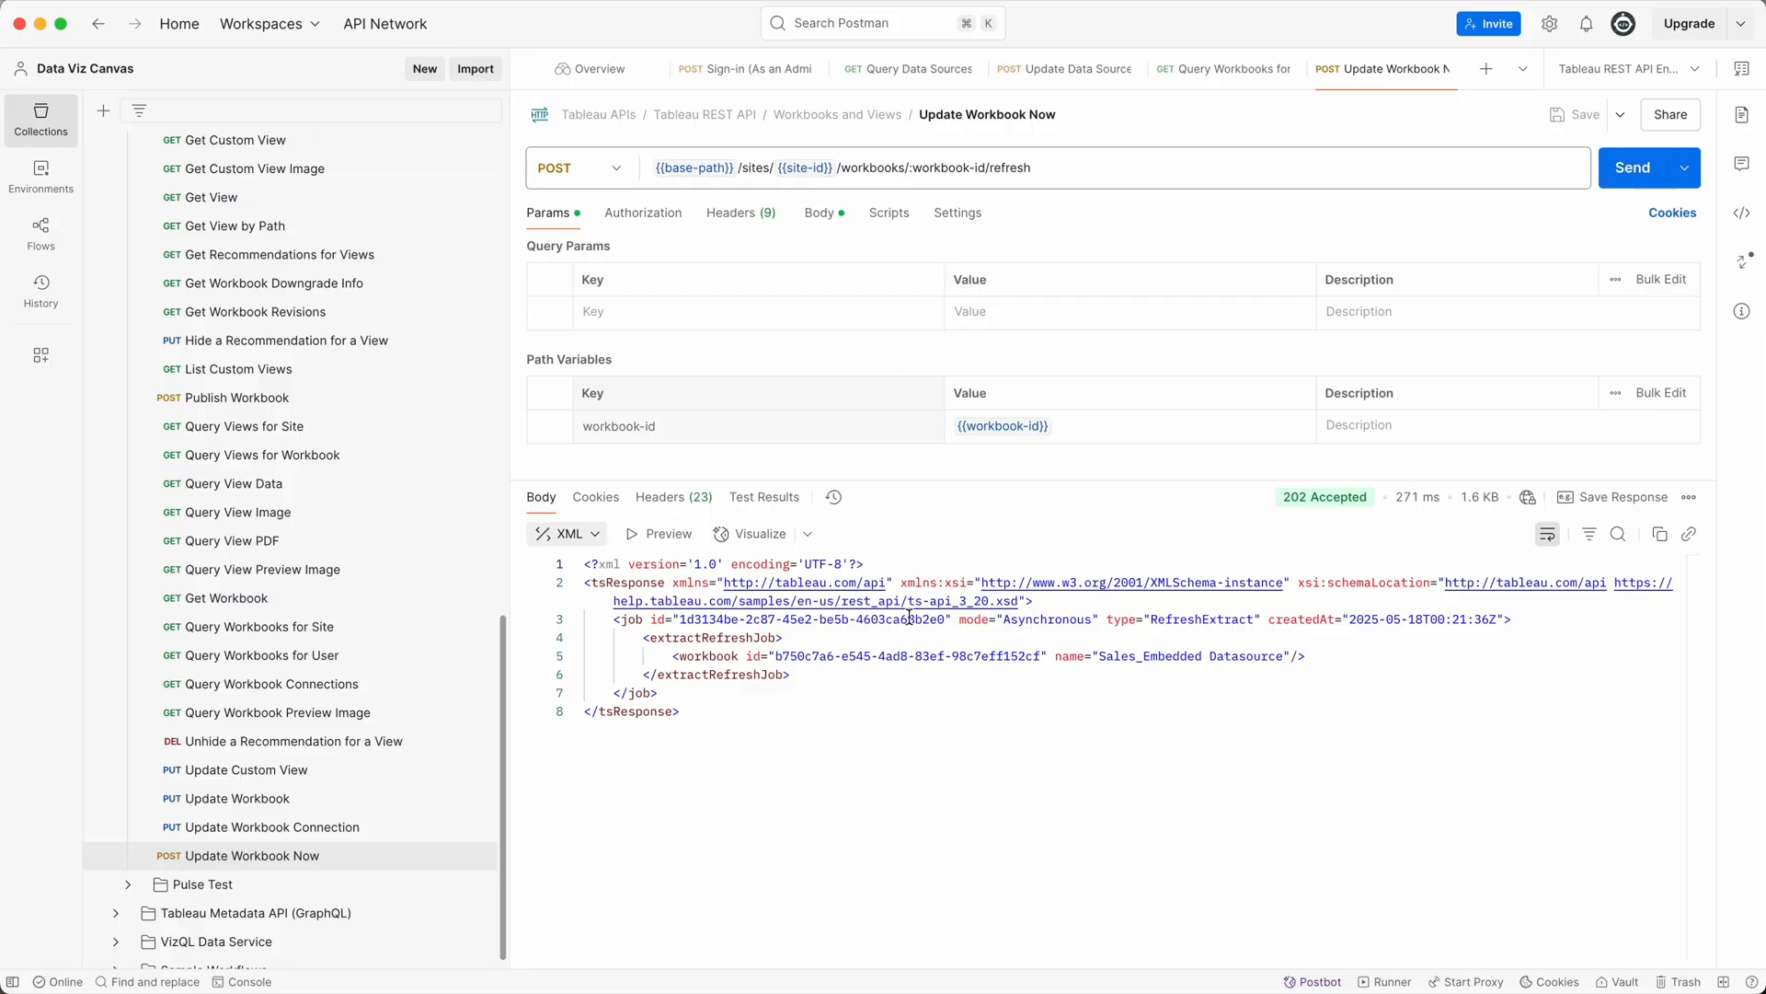
# - Compare the response's job id with the newest job's LUID on Tableau Cloud's Jobs page, and reload the page to check the job's status
pyautogui.moveTo(909, 618); pyautogui.dragTo(943, 618)
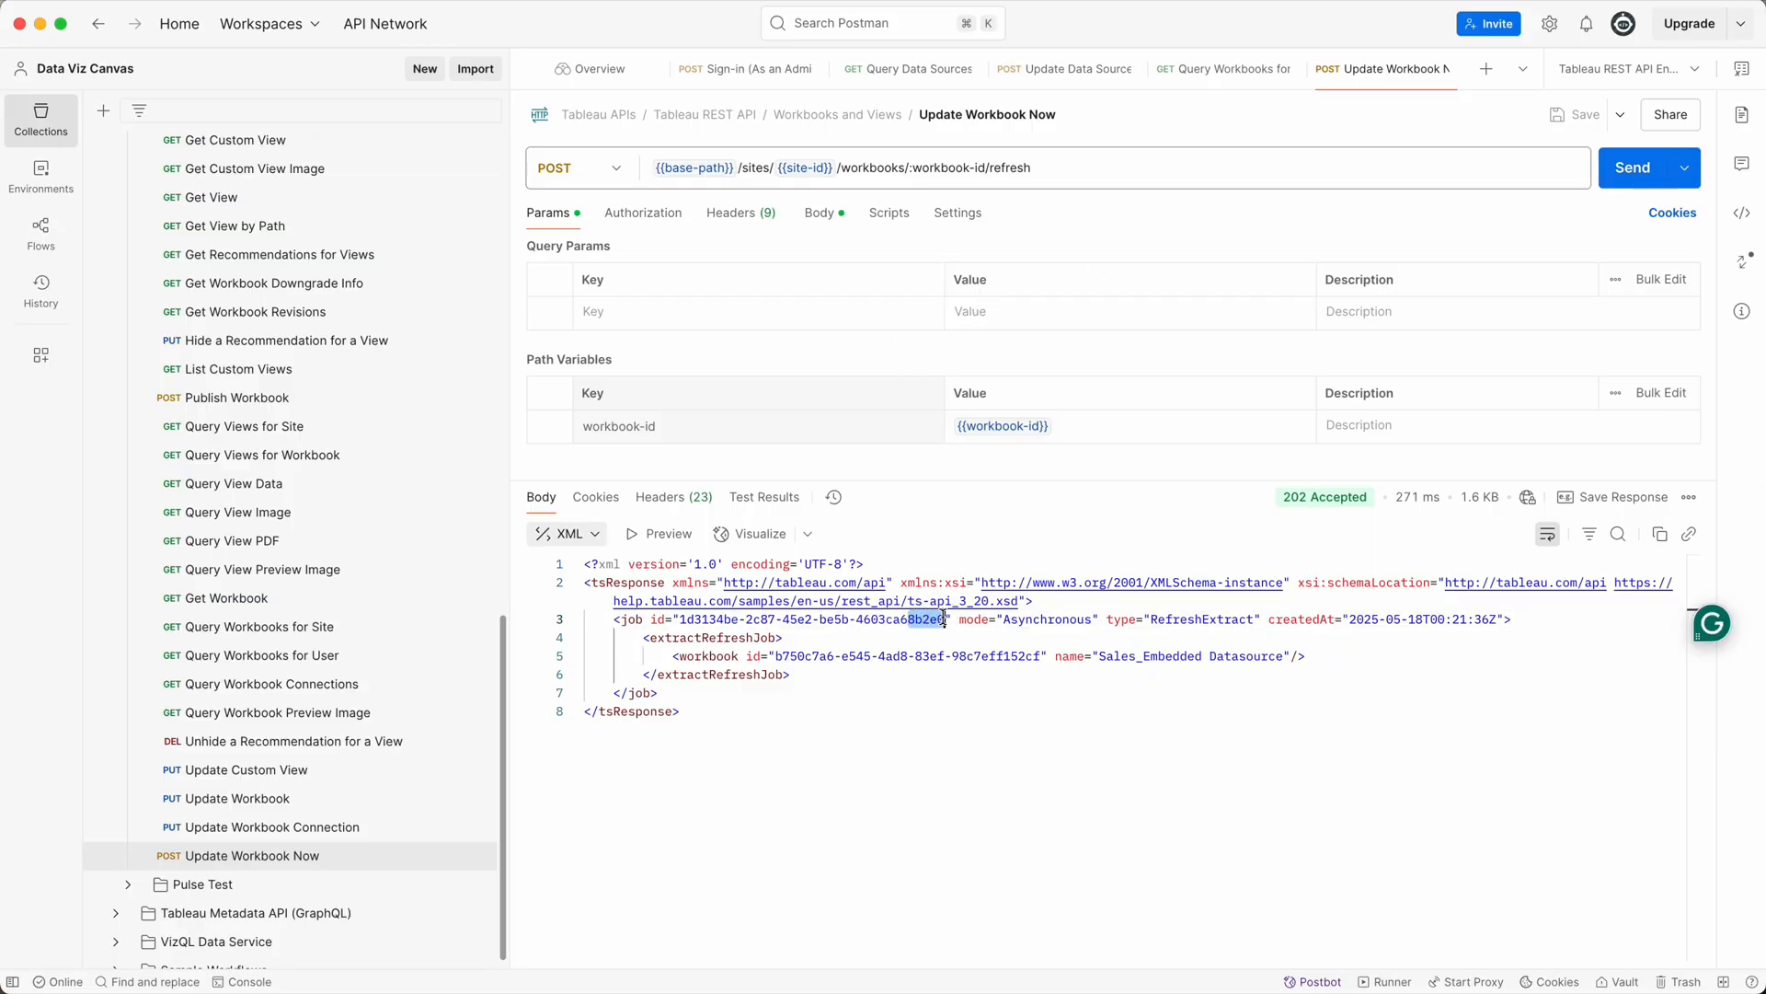
pyautogui.press('super+Tab')
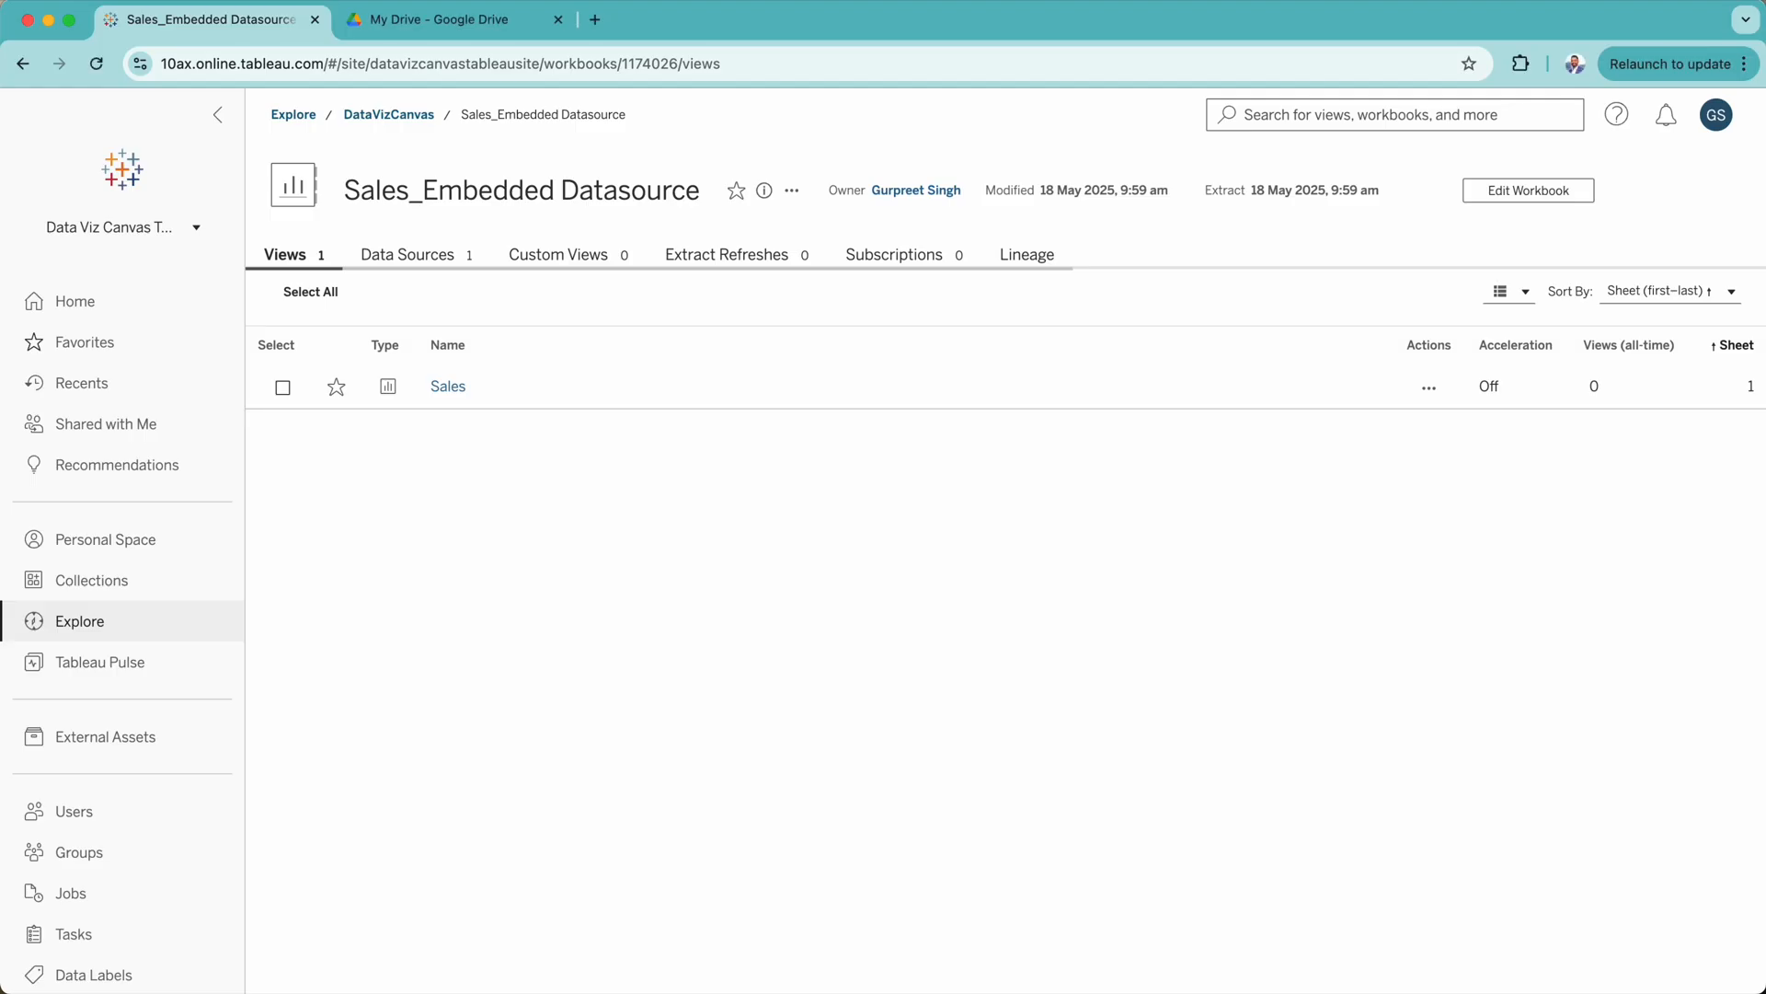
pyautogui.click(77, 891)
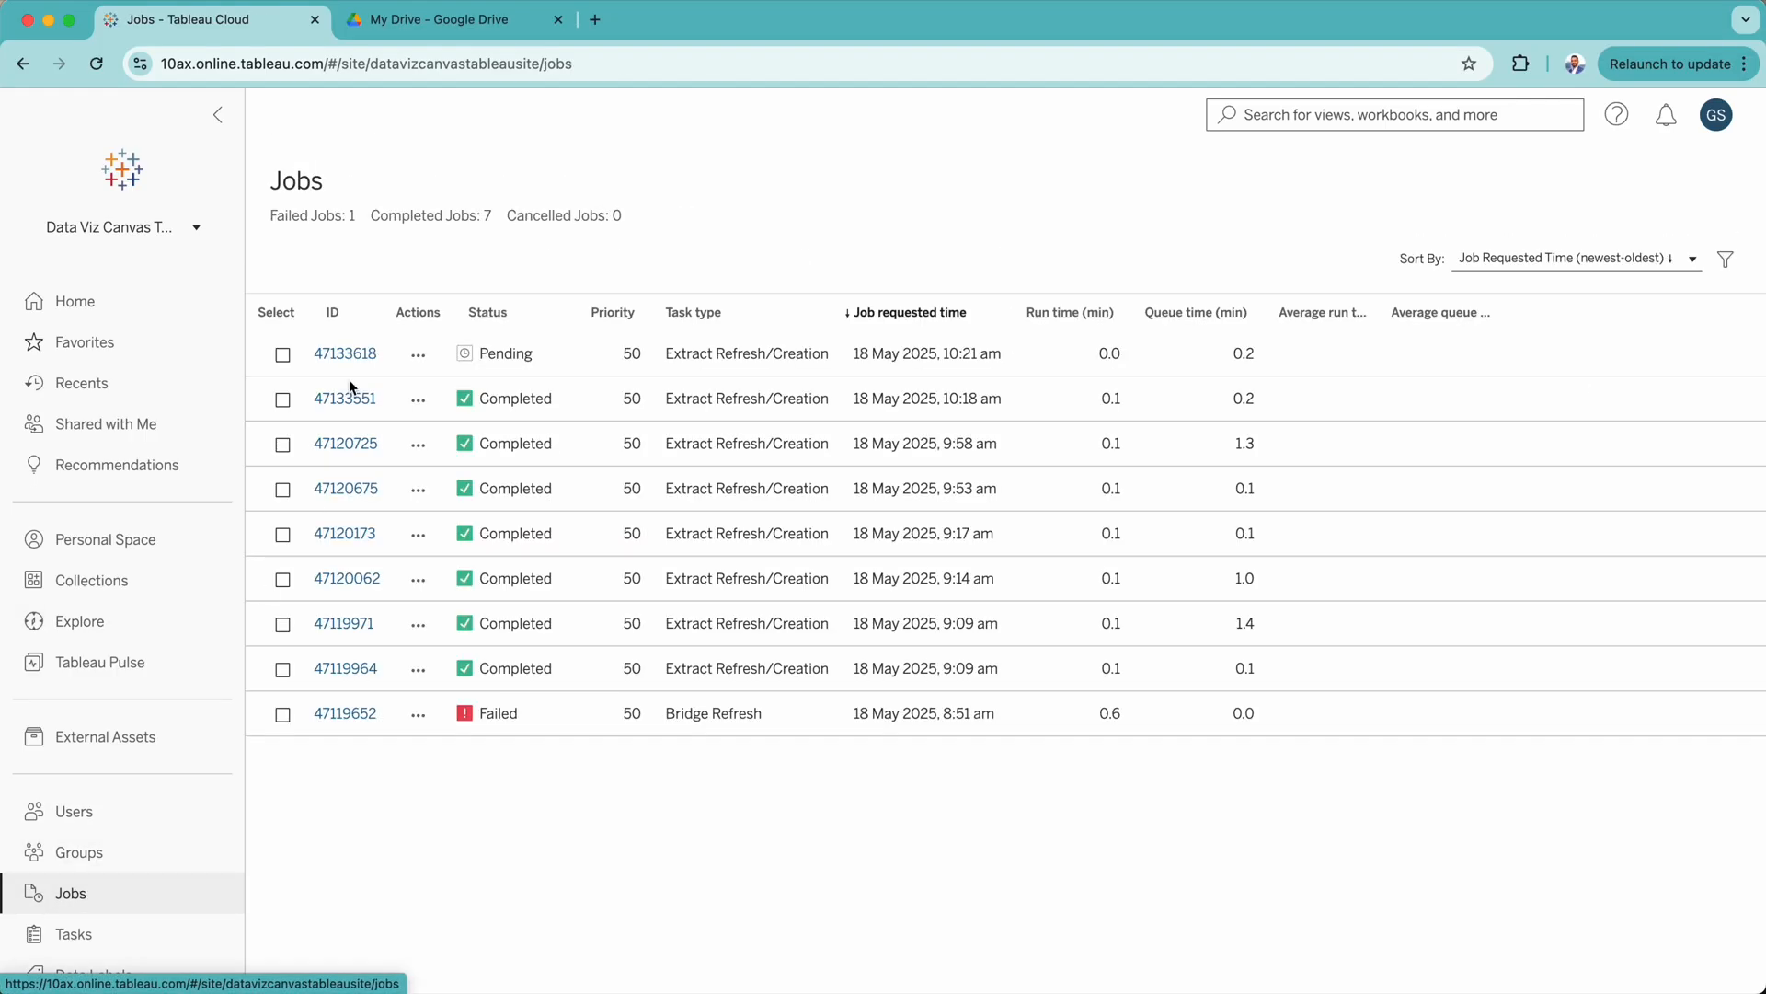
pyautogui.click(356, 353)
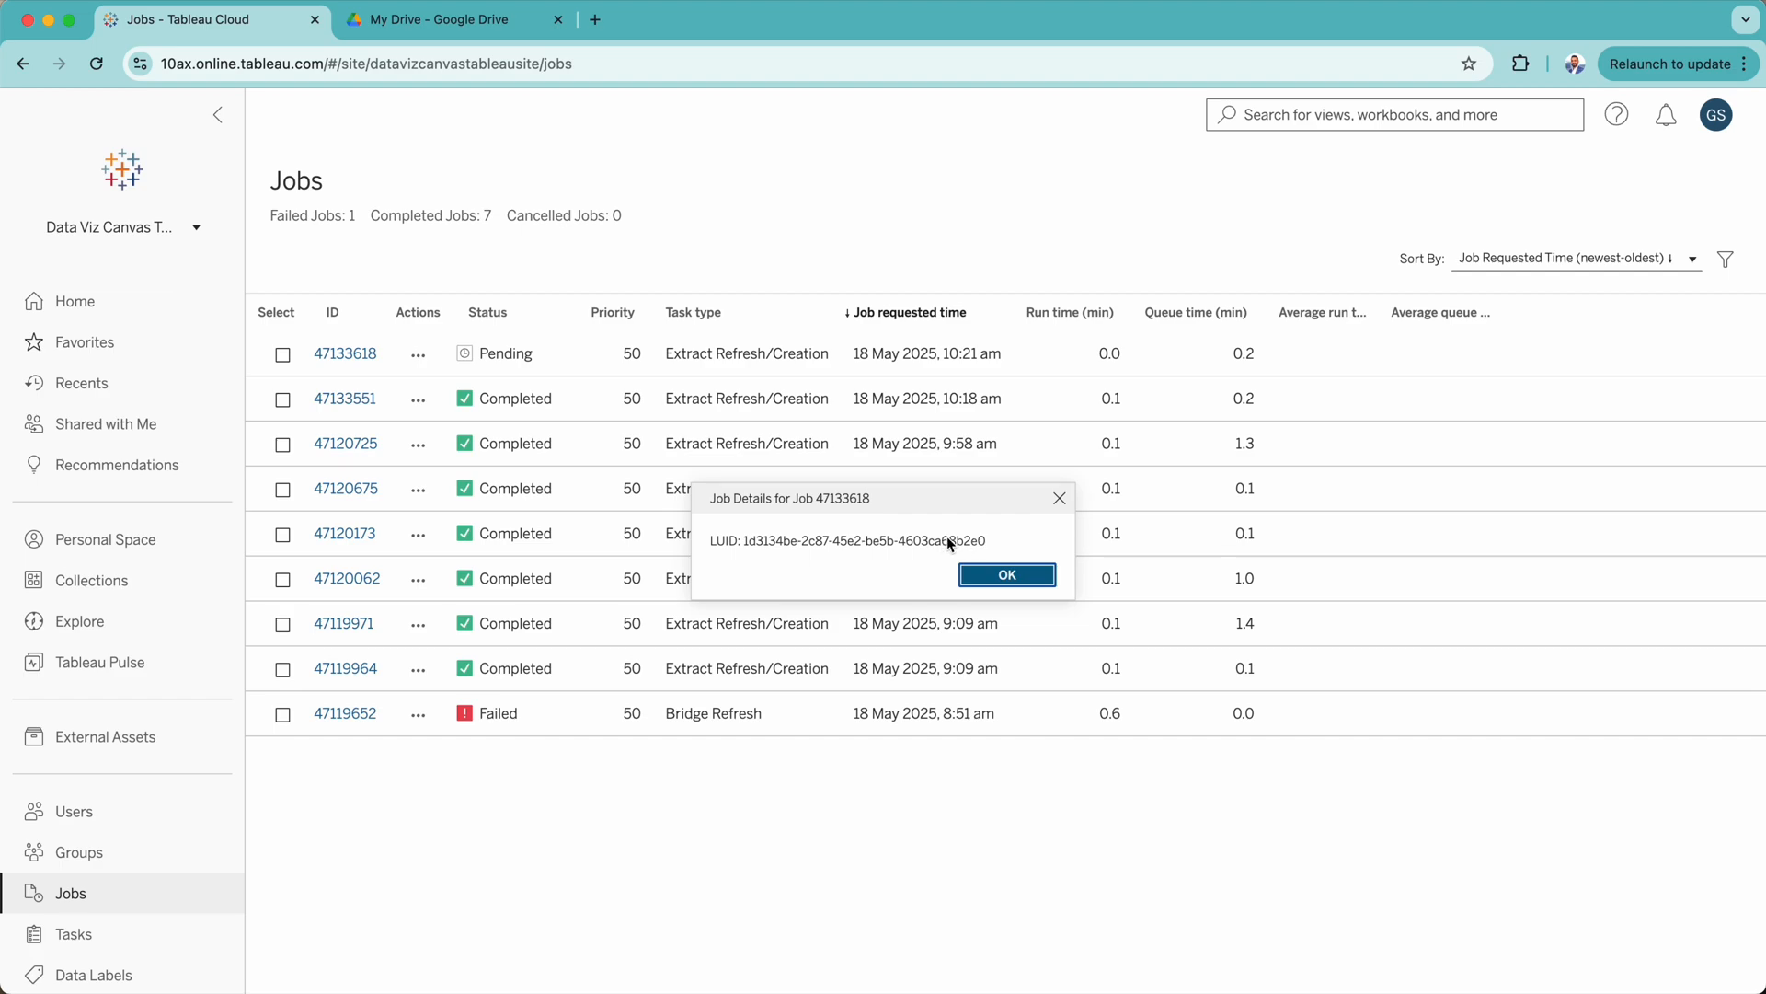
pyautogui.click(1058, 499)
pyautogui.press('super+r')
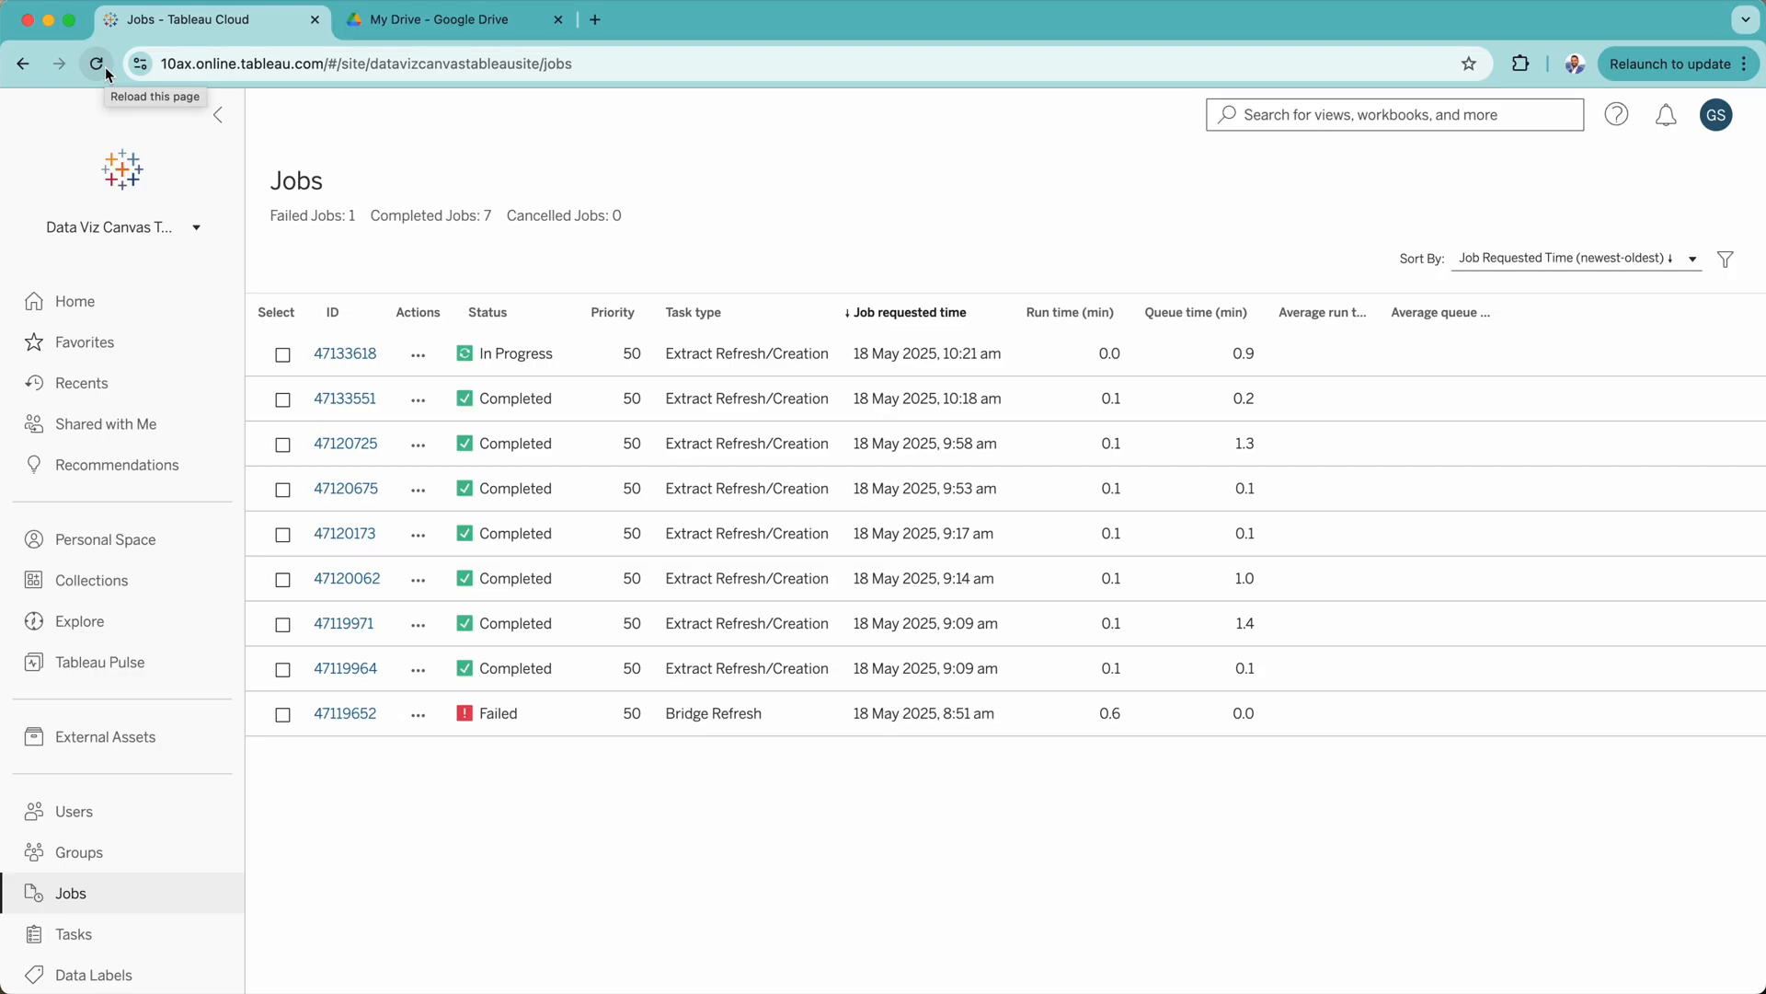
pyautogui.click(97, 64)
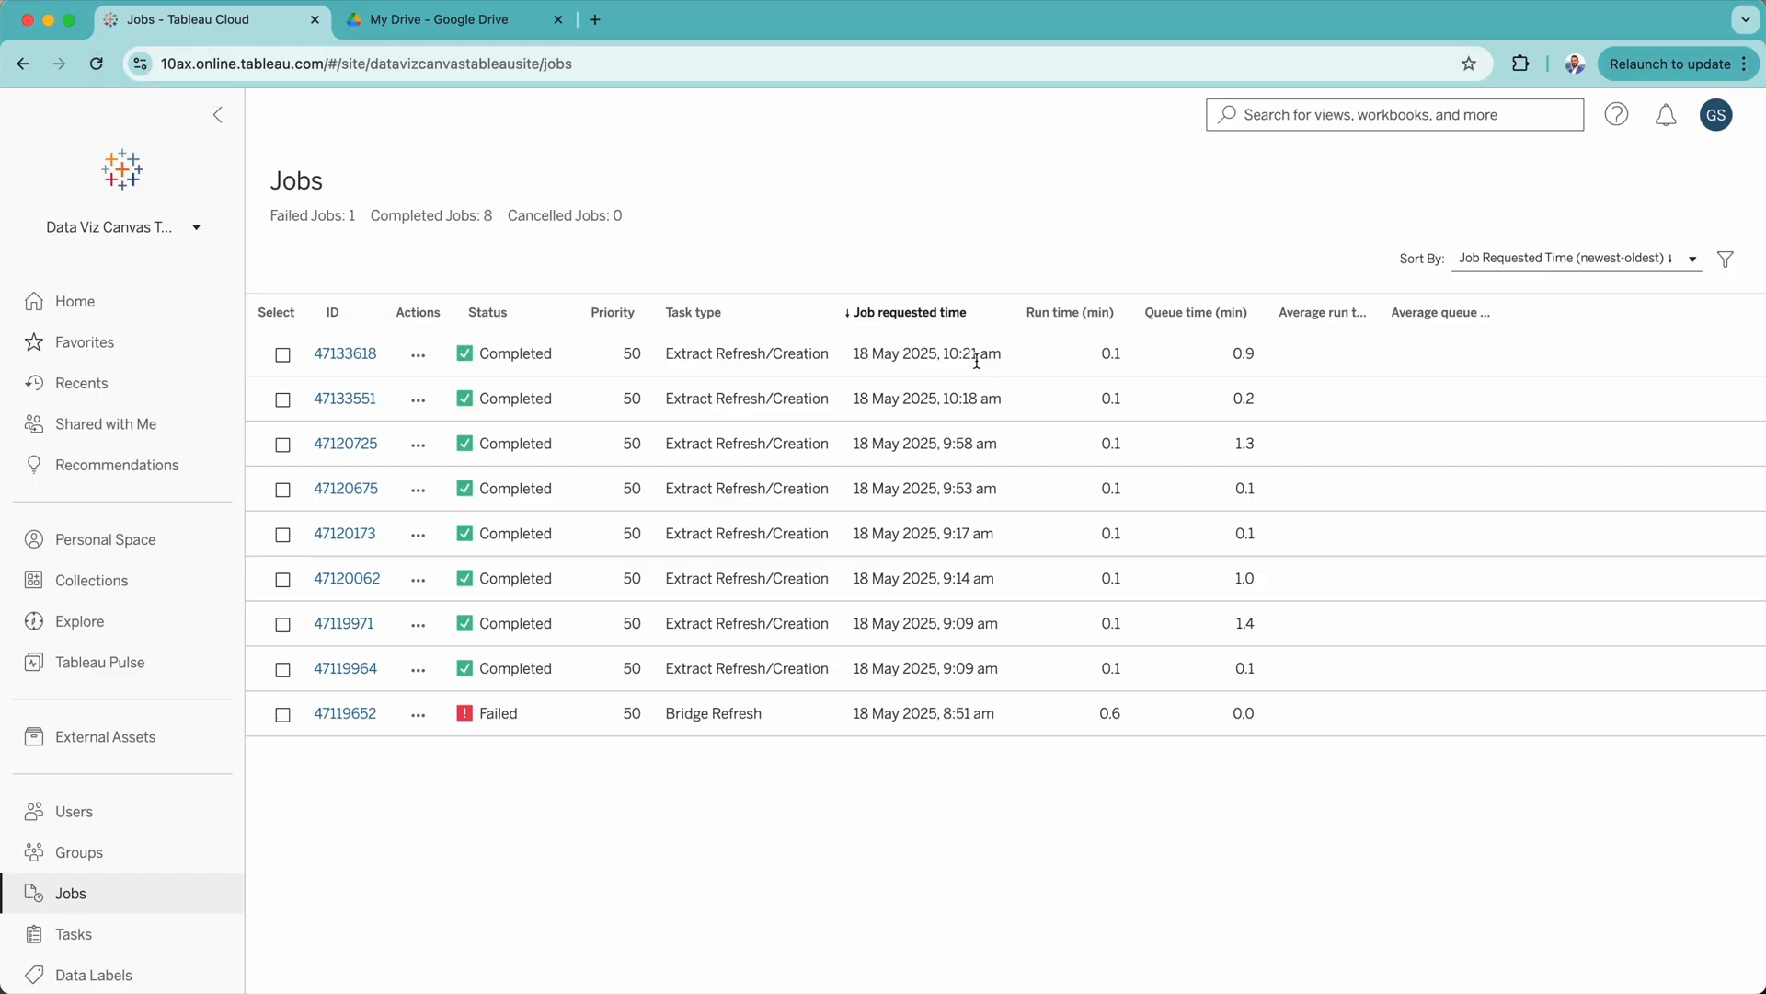
# - Reopen the Sales_Embedded Datasource workbook in the DataVizCanvas project and check its extract refresh time
pyautogui.click(92, 623)
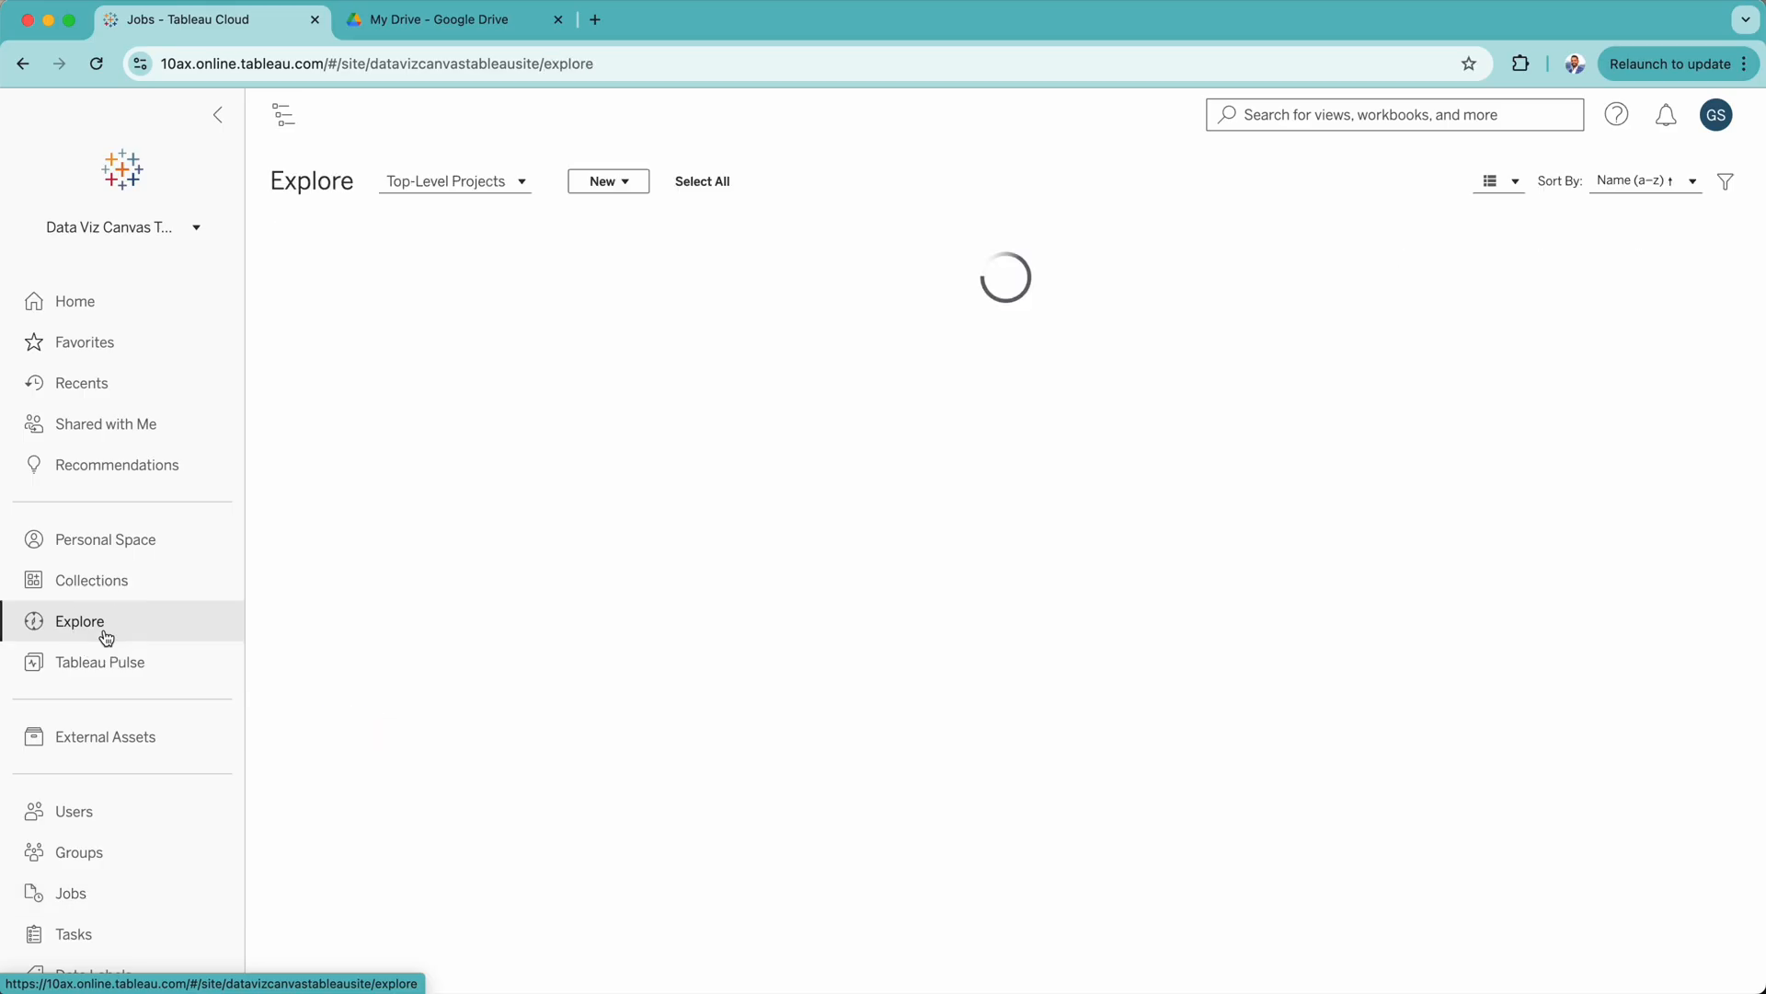
pyautogui.click(455, 276)
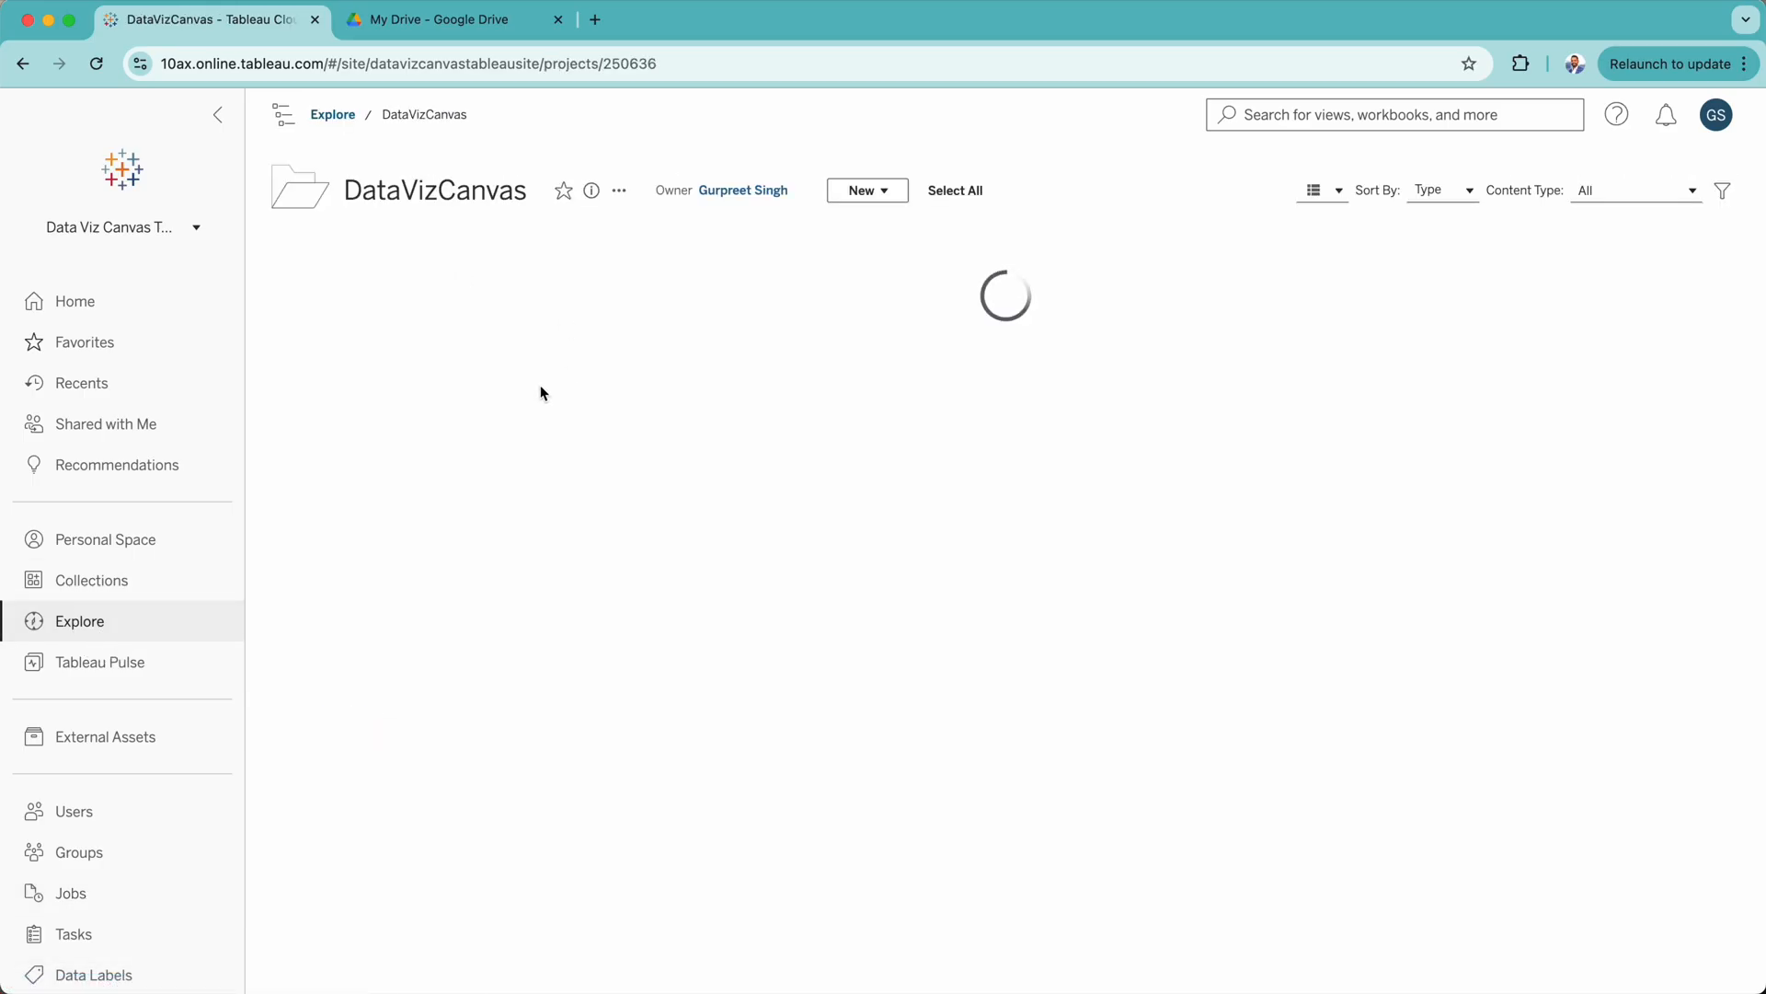
pyautogui.click(515, 386)
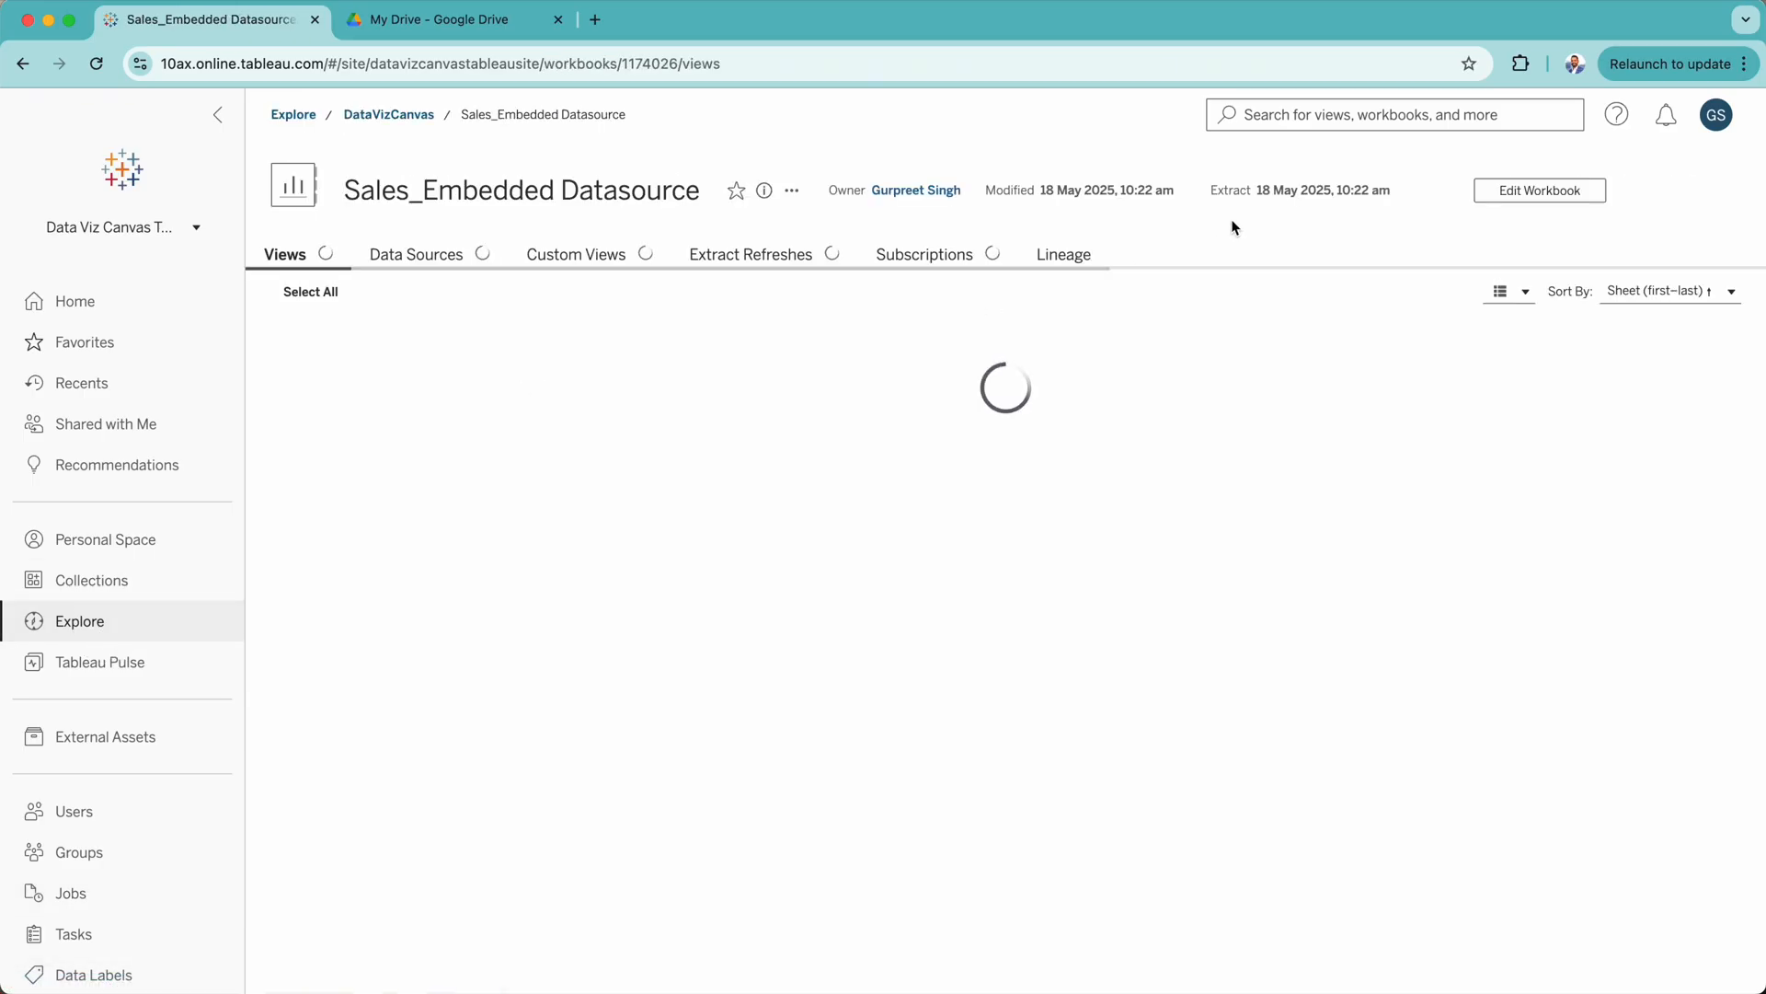